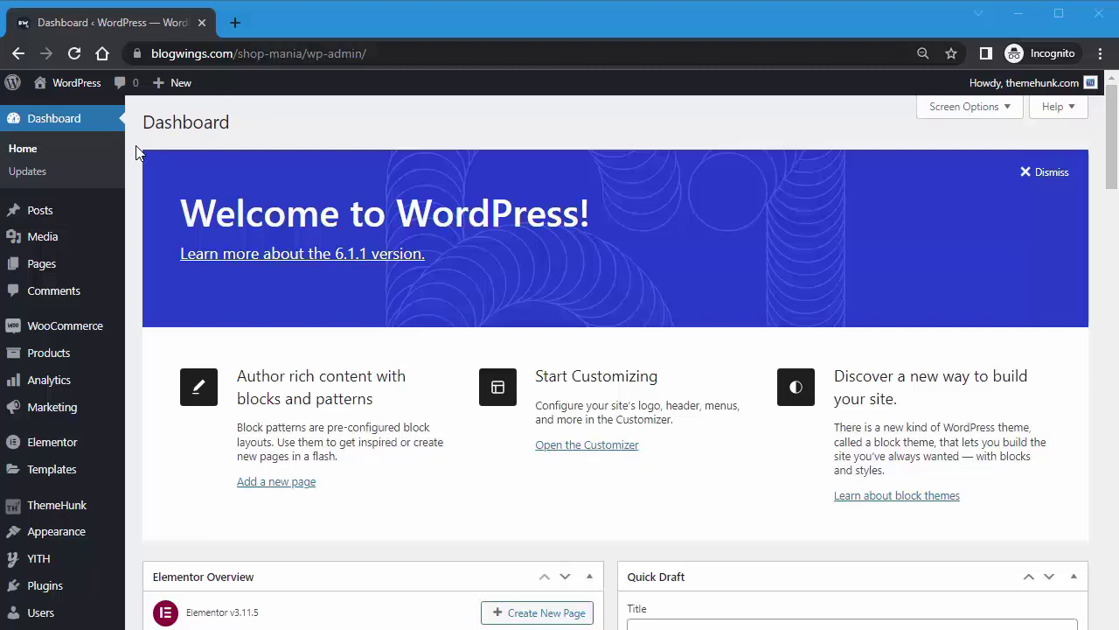
# Load themehunk.com in a new browser tab and reveal its PLUGINS menu
pyautogui.click(234, 23)
pyautogui.write('https://themehunk.com/')
pyautogui.press('Return')
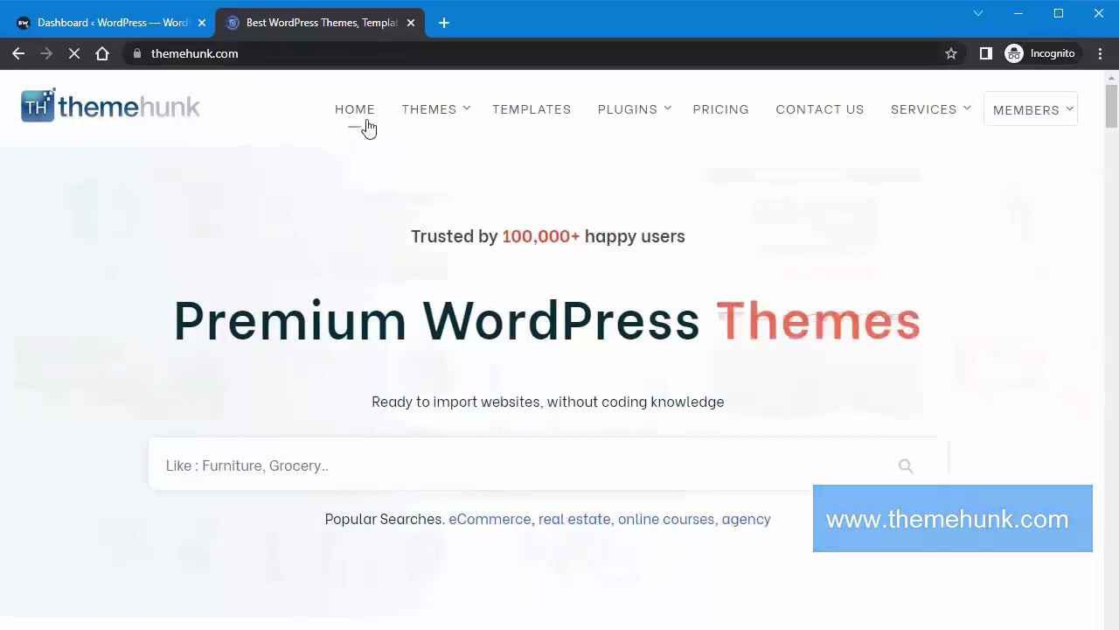
pyautogui.moveTo(647, 105)
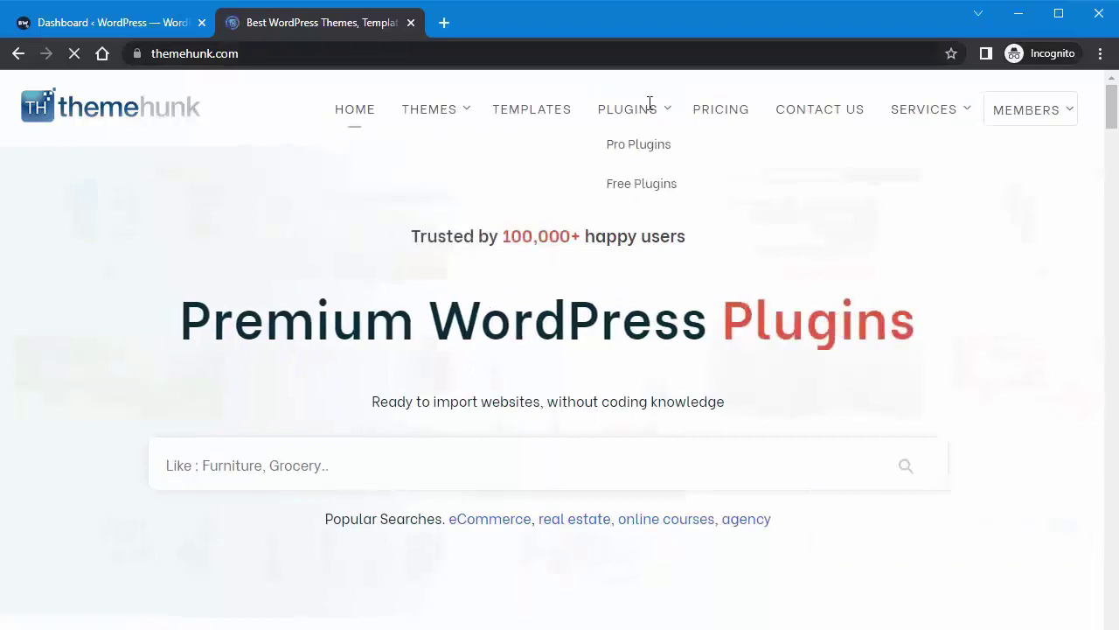
# Go to ThemeHunk's Pro Plugins page and scroll down to the TH Advance Search Pro card
pyautogui.click(662, 158)
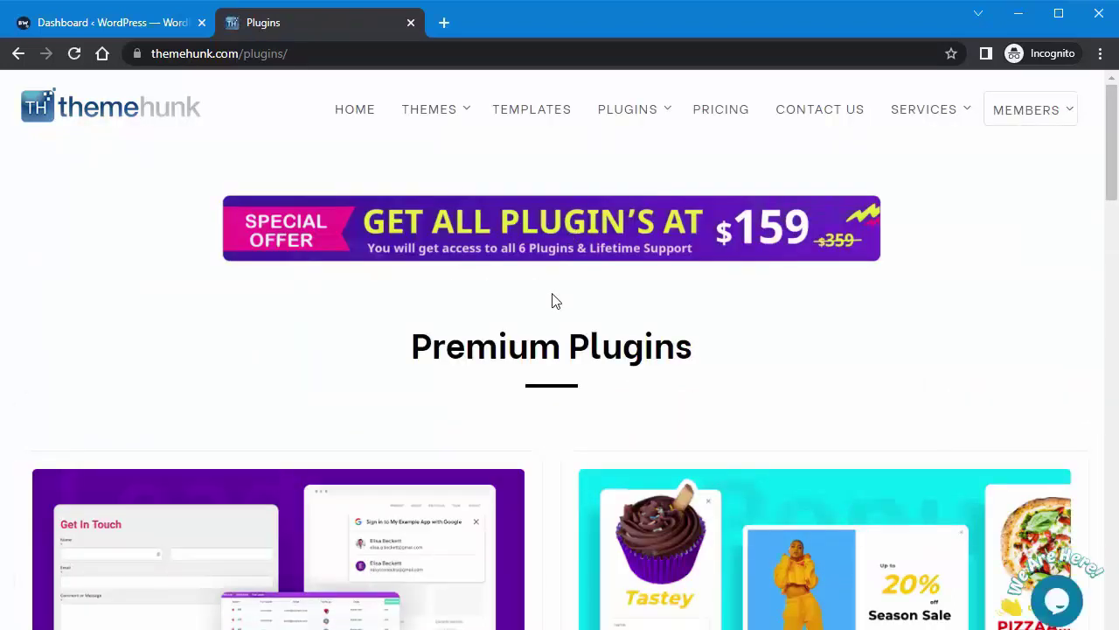
pyautogui.scroll(-4, 551, 300)
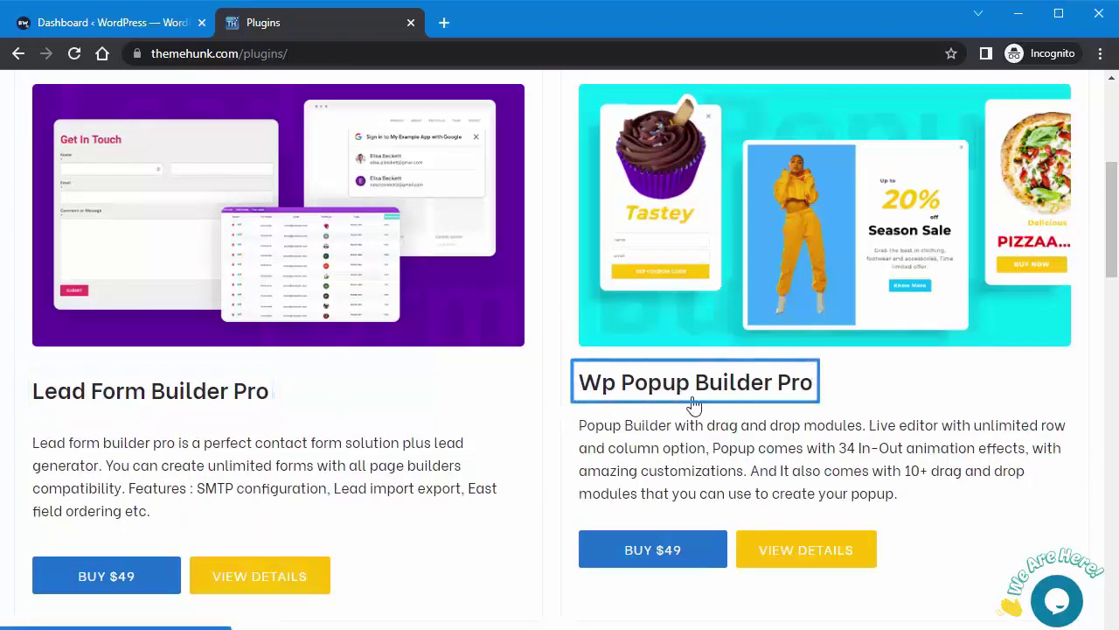
pyautogui.scroll(-1, 562, 450)
pyautogui.scroll(-6, 562, 451)
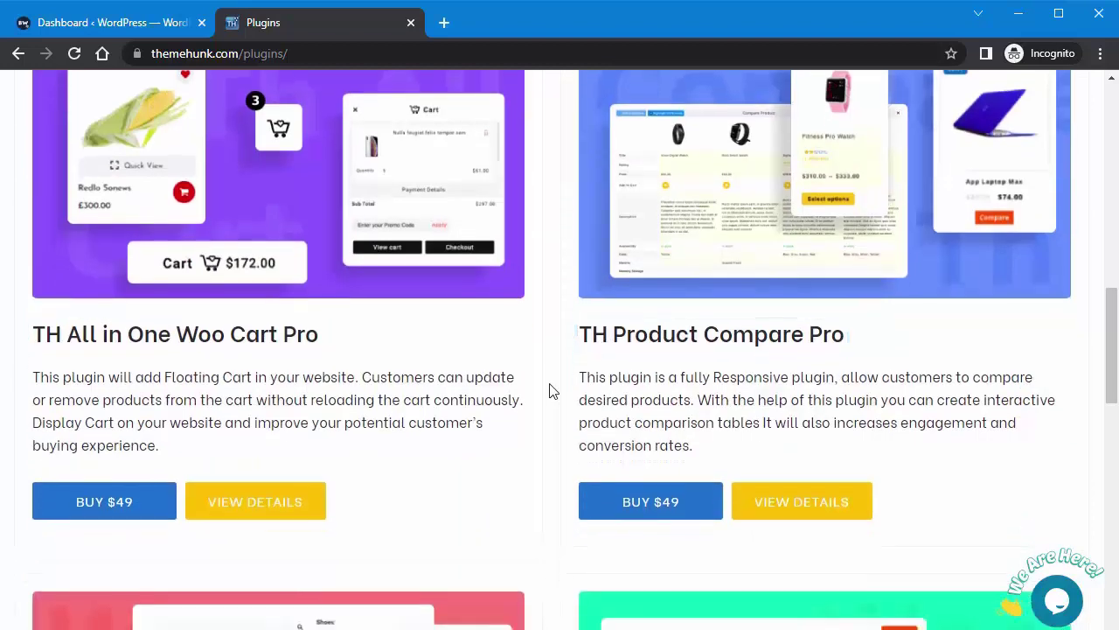
pyautogui.scroll(-6, 549, 391)
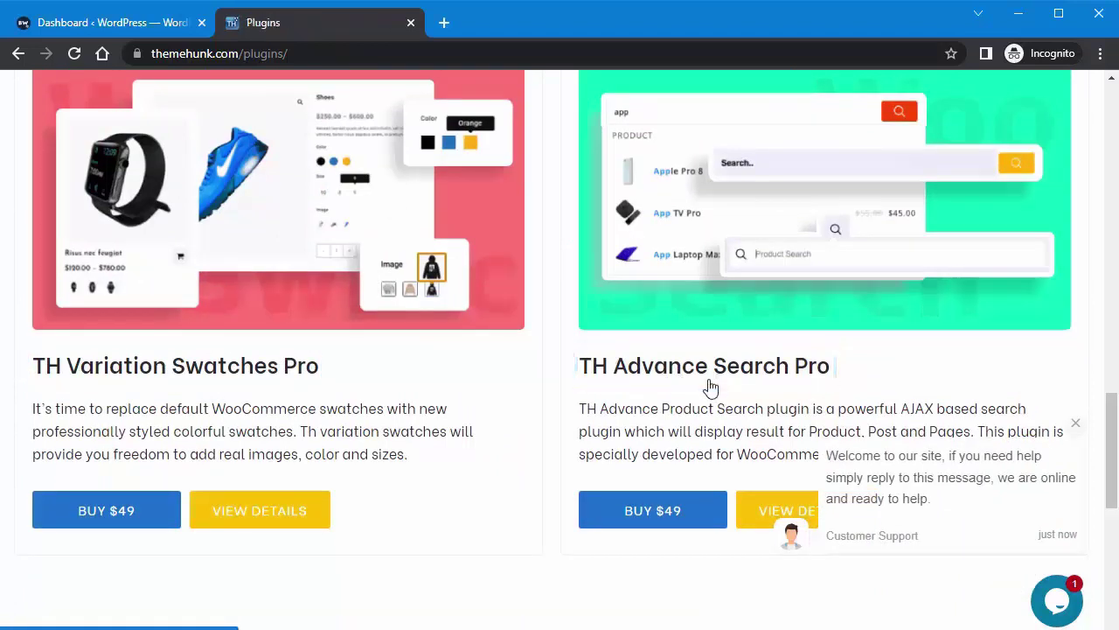
pyautogui.scroll(-2, 741, 378)
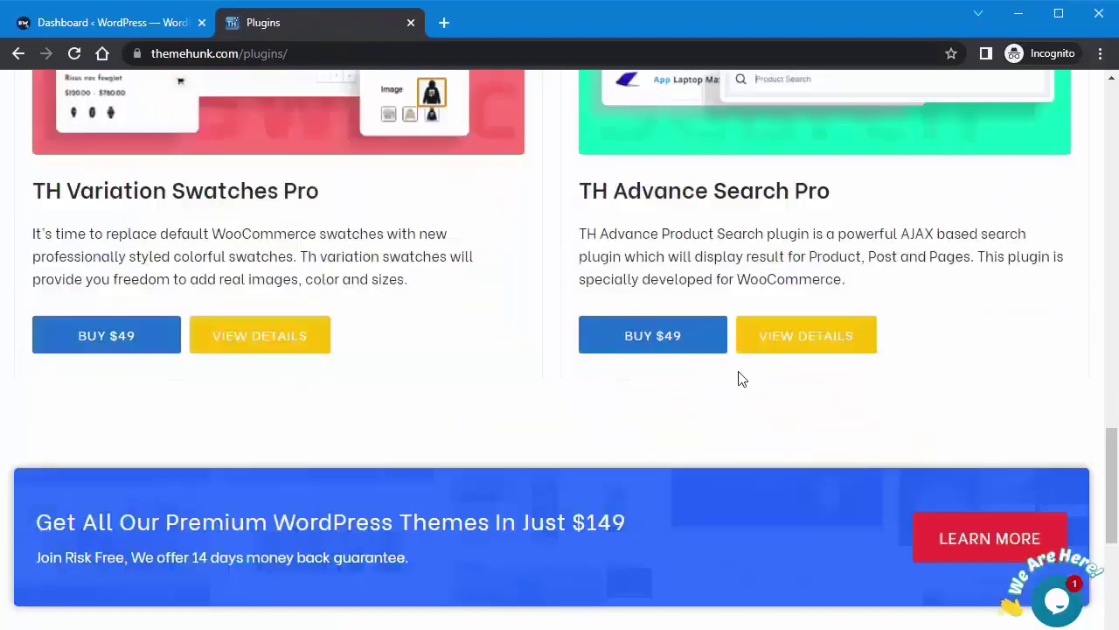
# Open the TH Advance Search Pro details page and scroll through its Key Features sections
pyautogui.click(806, 341)
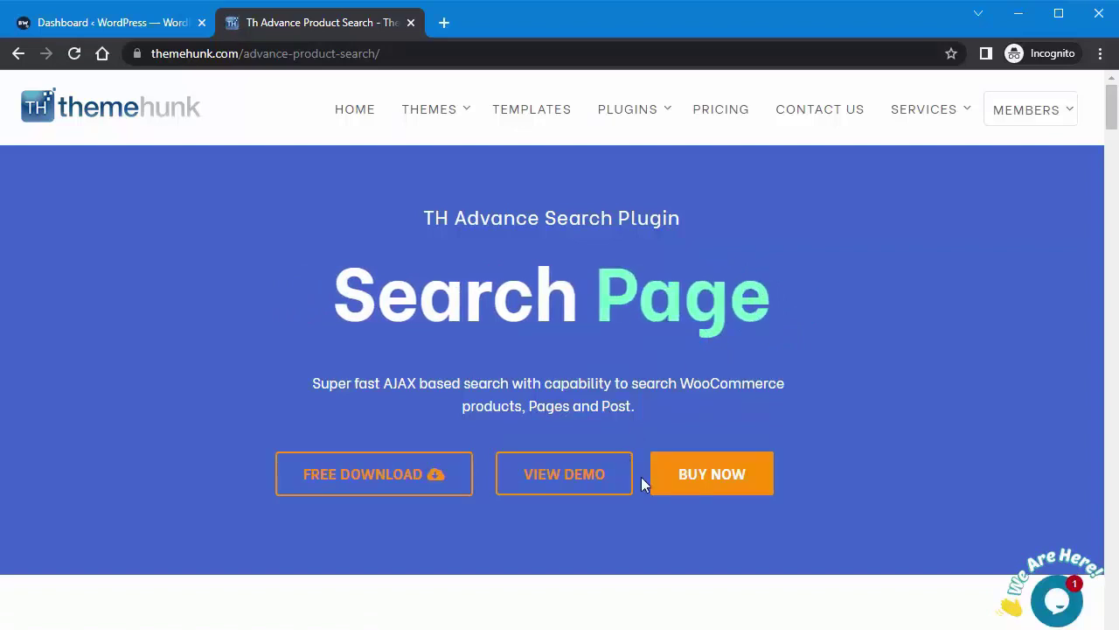
pyautogui.scroll(-4, 642, 484)
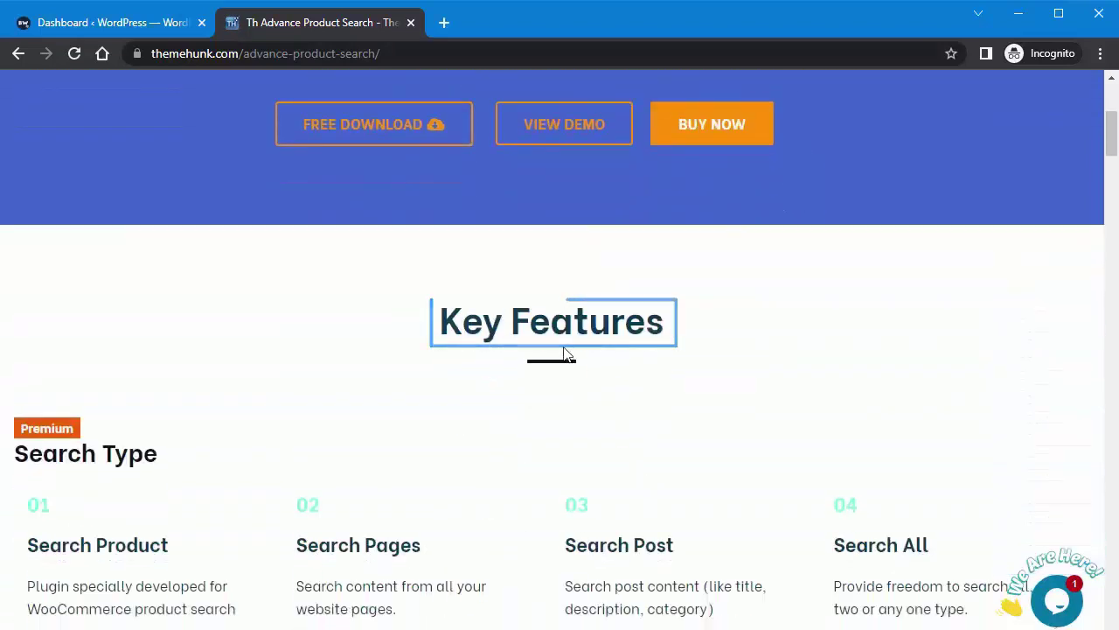
pyautogui.scroll(-3, 440, 402)
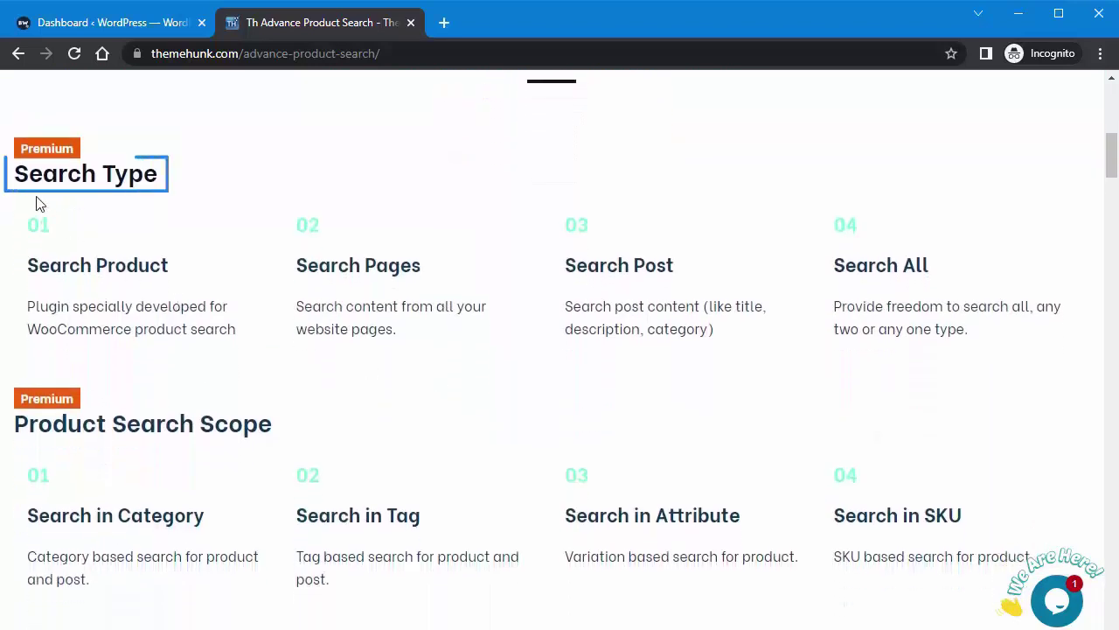
pyautogui.scroll(-3, 221, 390)
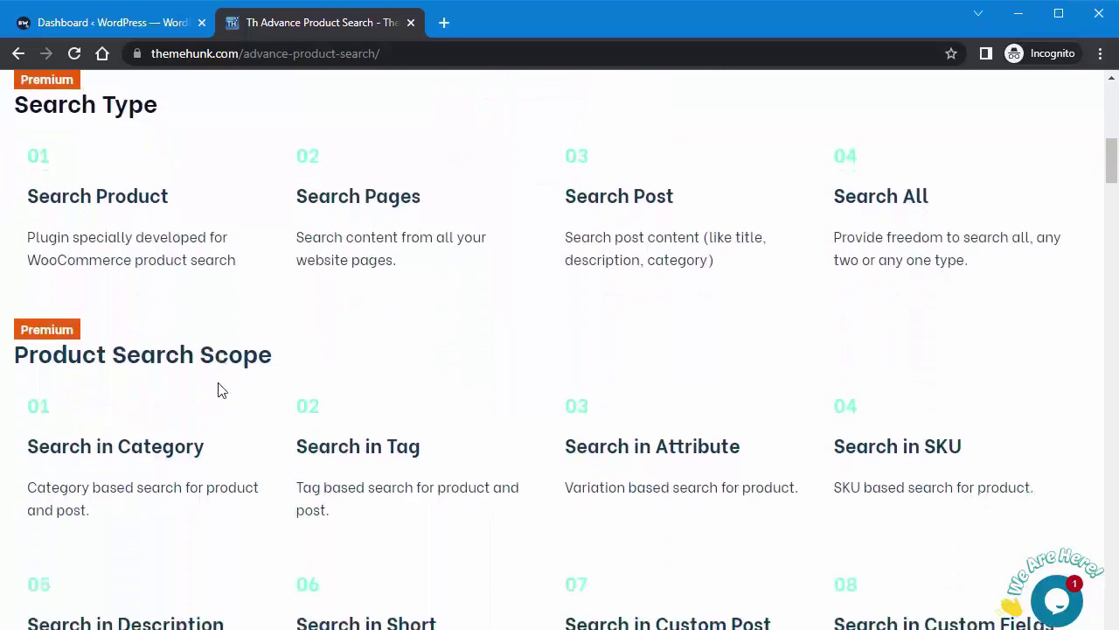
pyautogui.scroll(1, 221, 390)
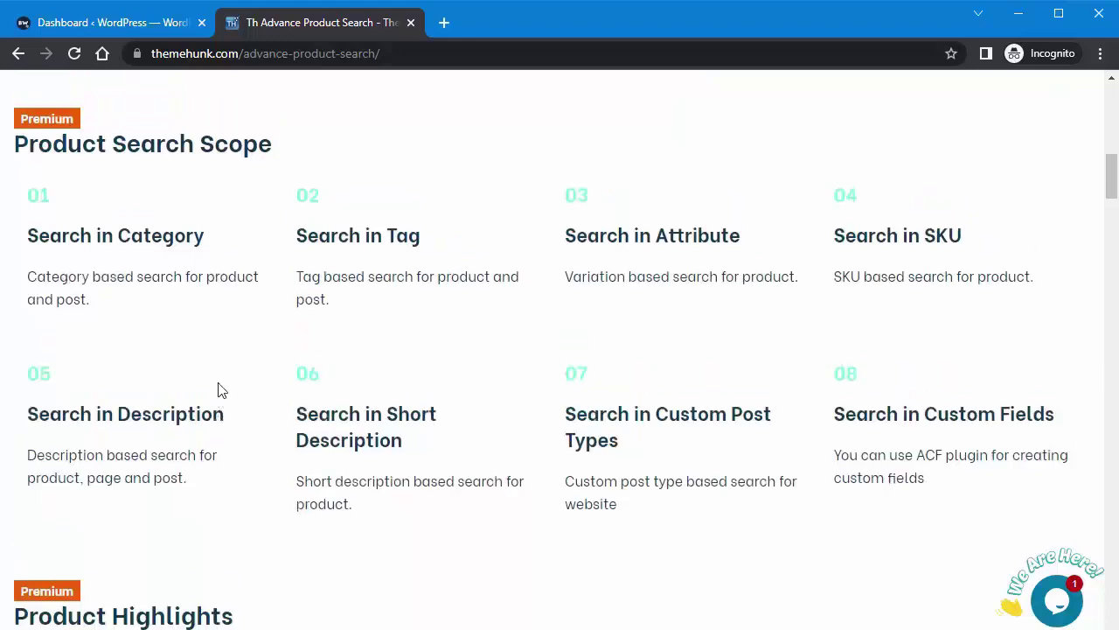
pyautogui.scroll(-4, 442, 568)
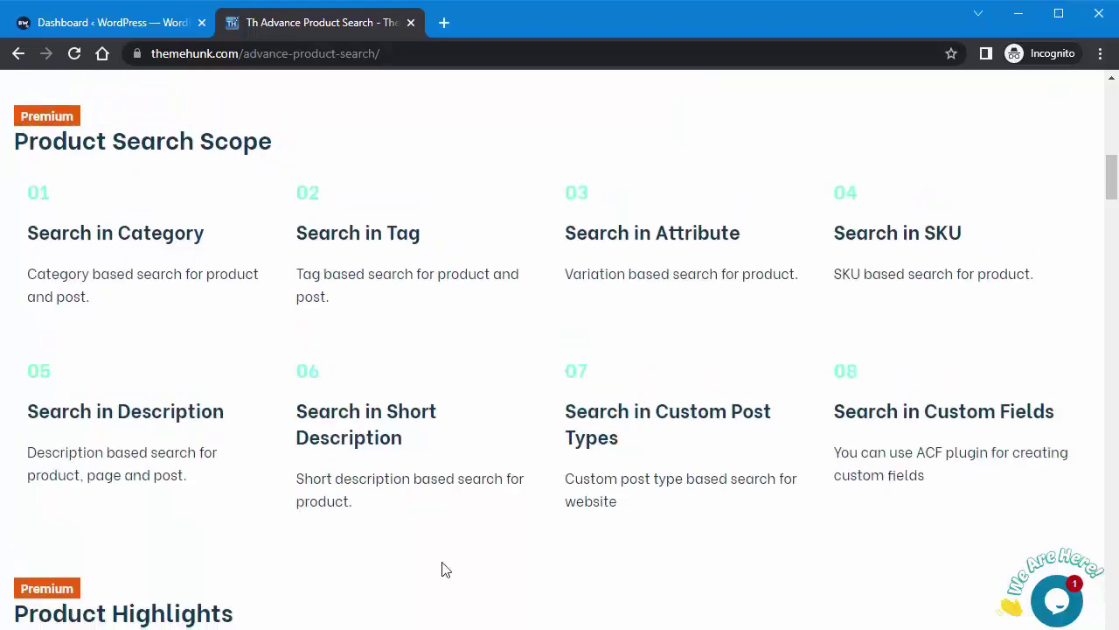
pyautogui.scroll(-1, 442, 568)
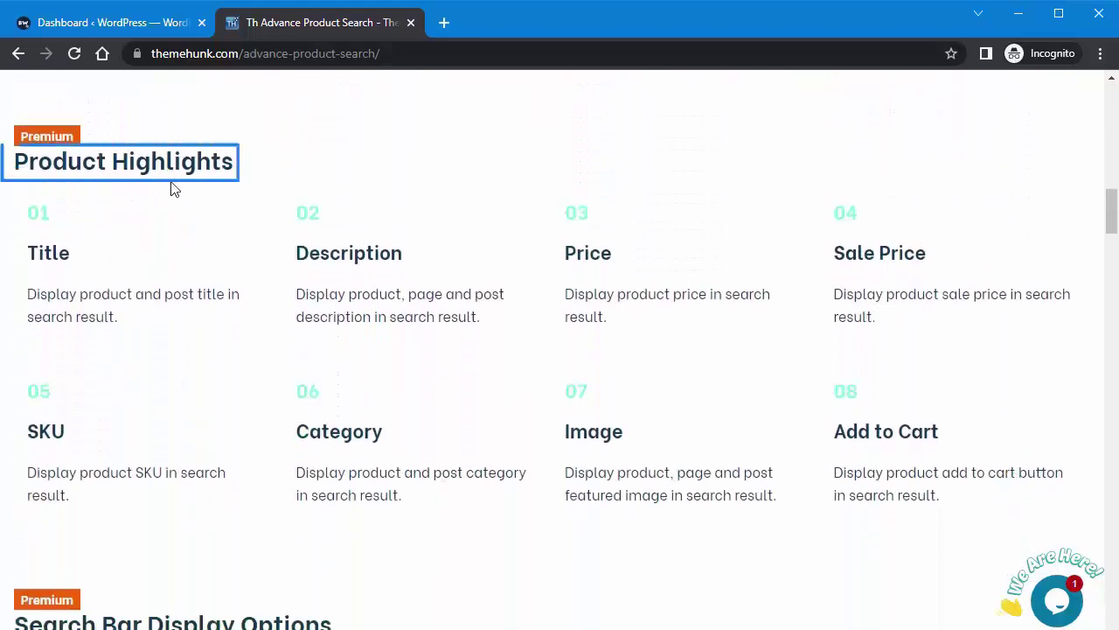
pyautogui.scroll(-5, 819, 524)
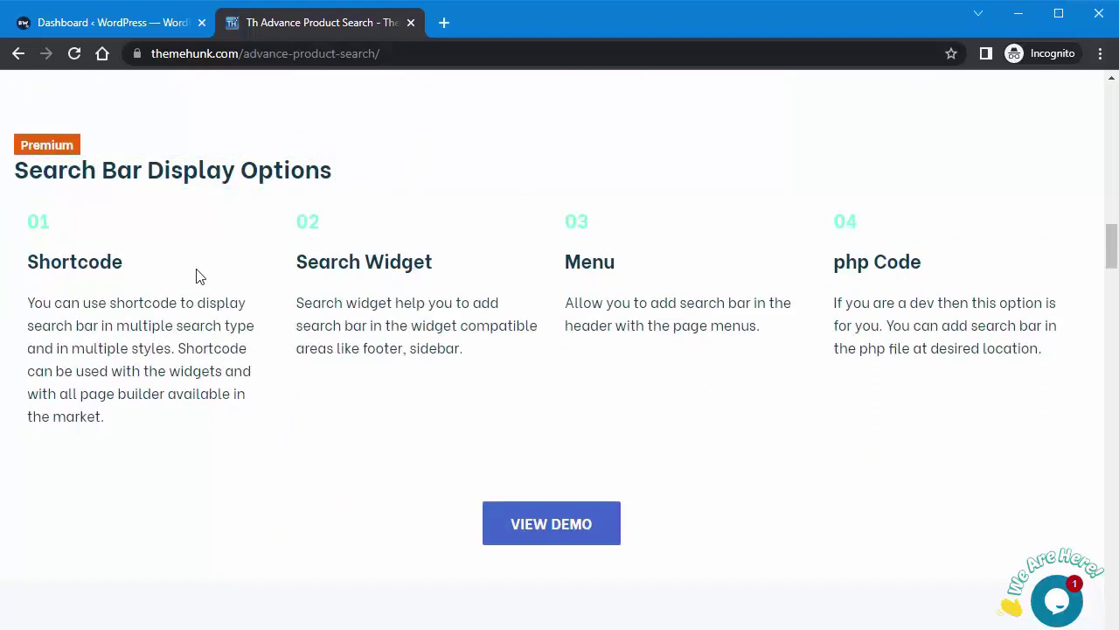
pyautogui.scroll(-6, 542, 400)
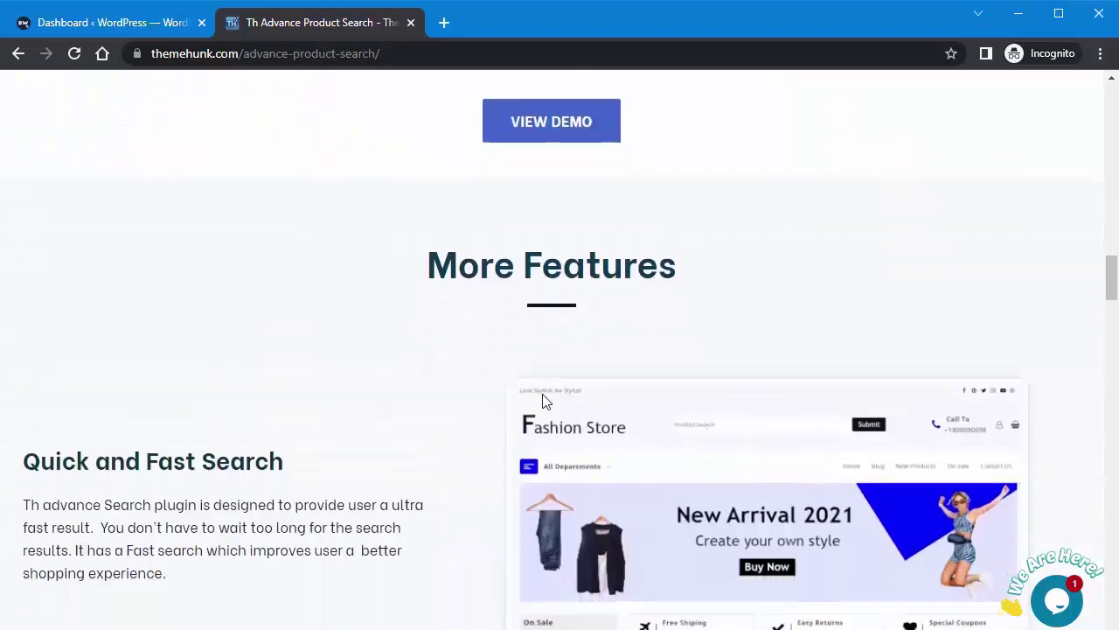
pyautogui.scroll(-1, 542, 400)
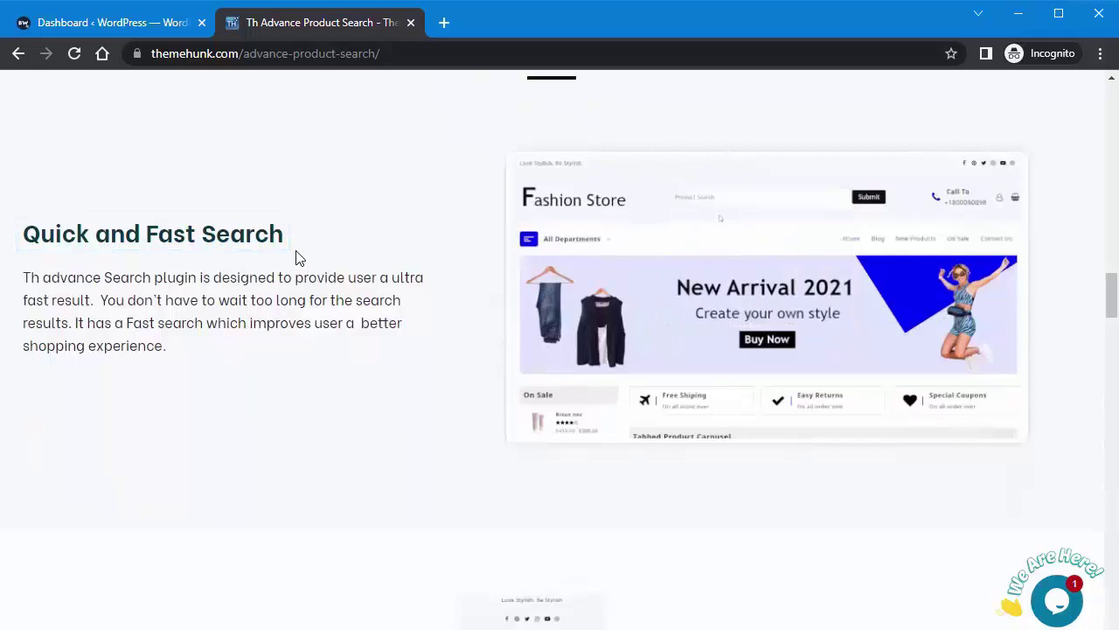
pyautogui.scroll(-6, 472, 505)
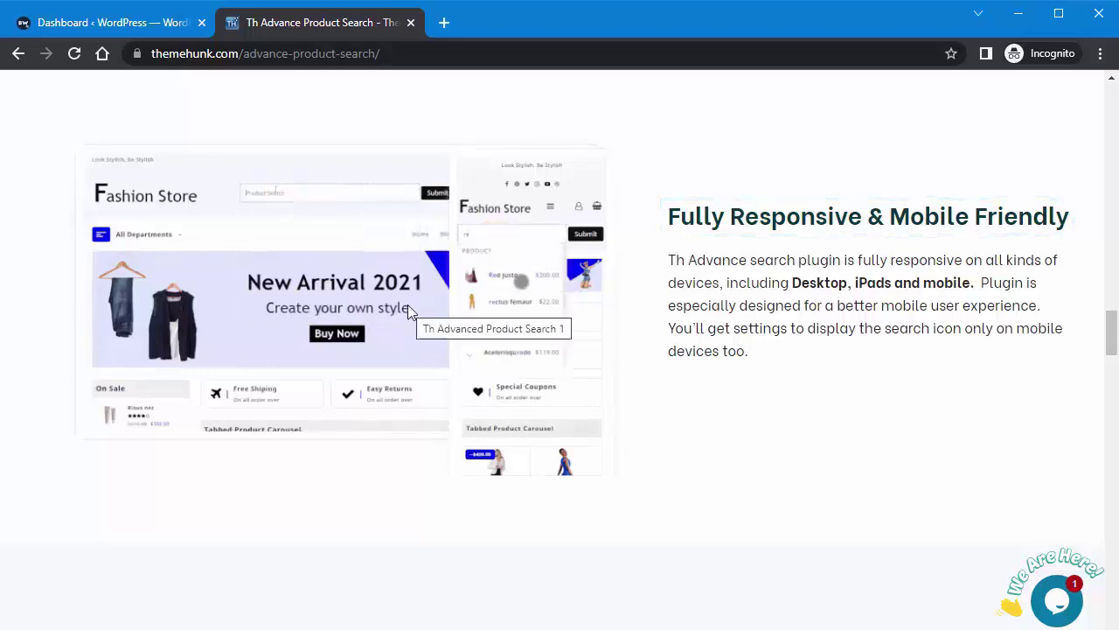
pyautogui.scroll(-2, 746, 468)
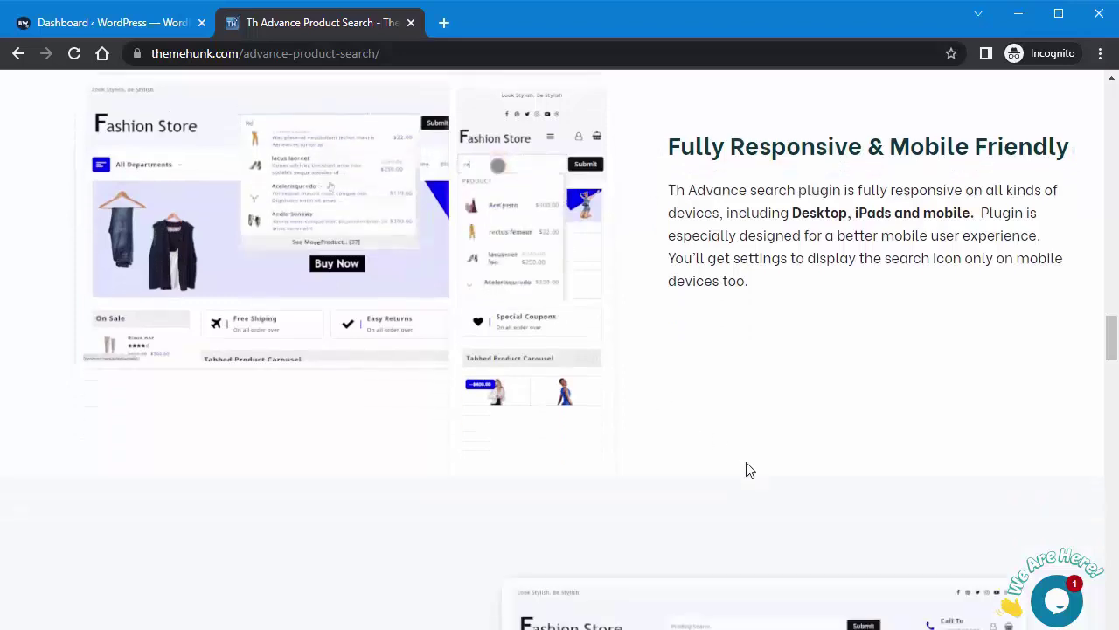
pyautogui.scroll(-6, 746, 467)
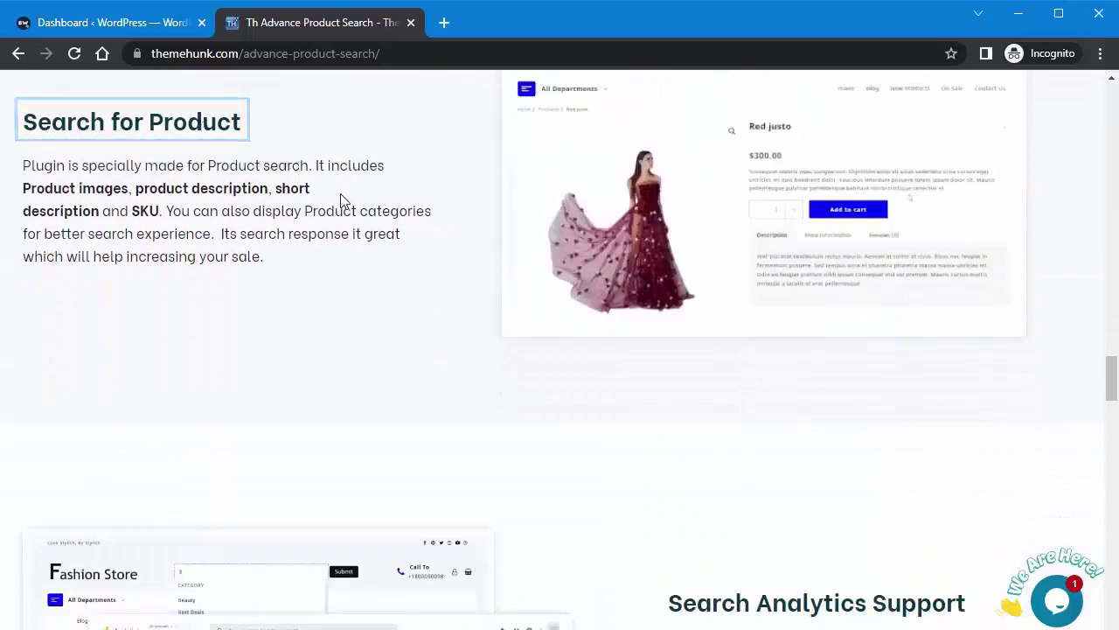
pyautogui.scroll(1, 429, 263)
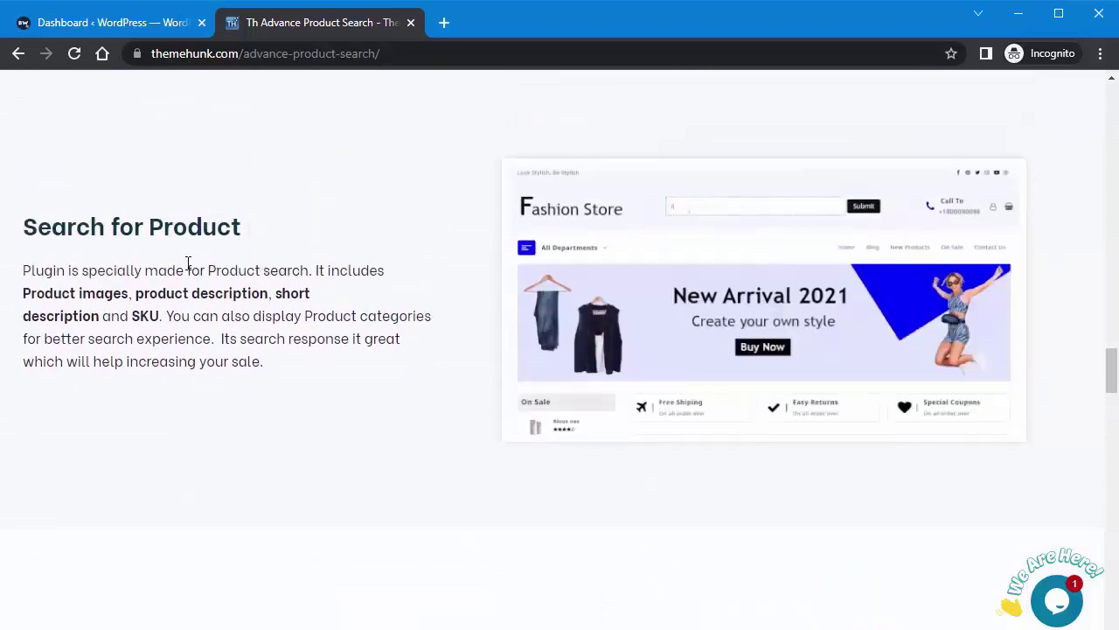
pyautogui.scroll(-1, 479, 383)
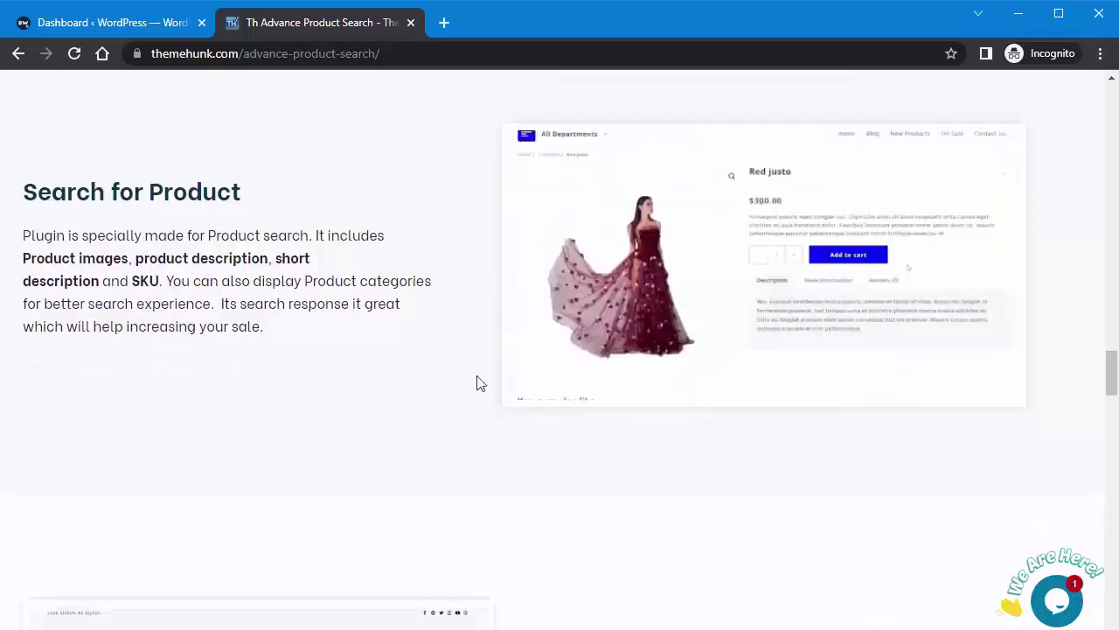
pyautogui.scroll(-5, 479, 383)
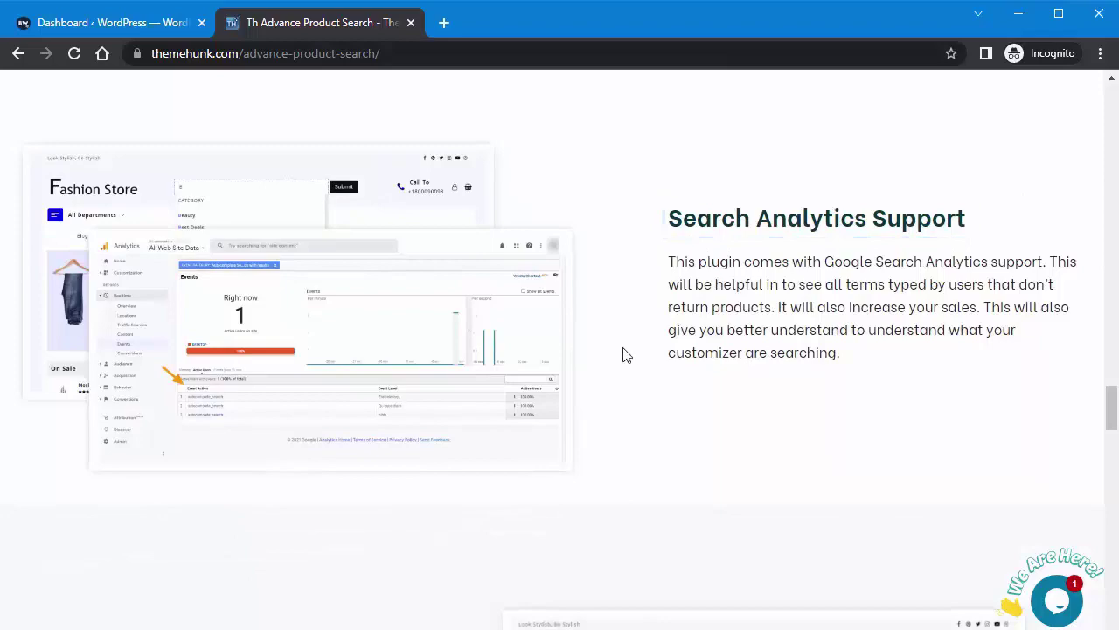
pyautogui.scroll(-5, 624, 353)
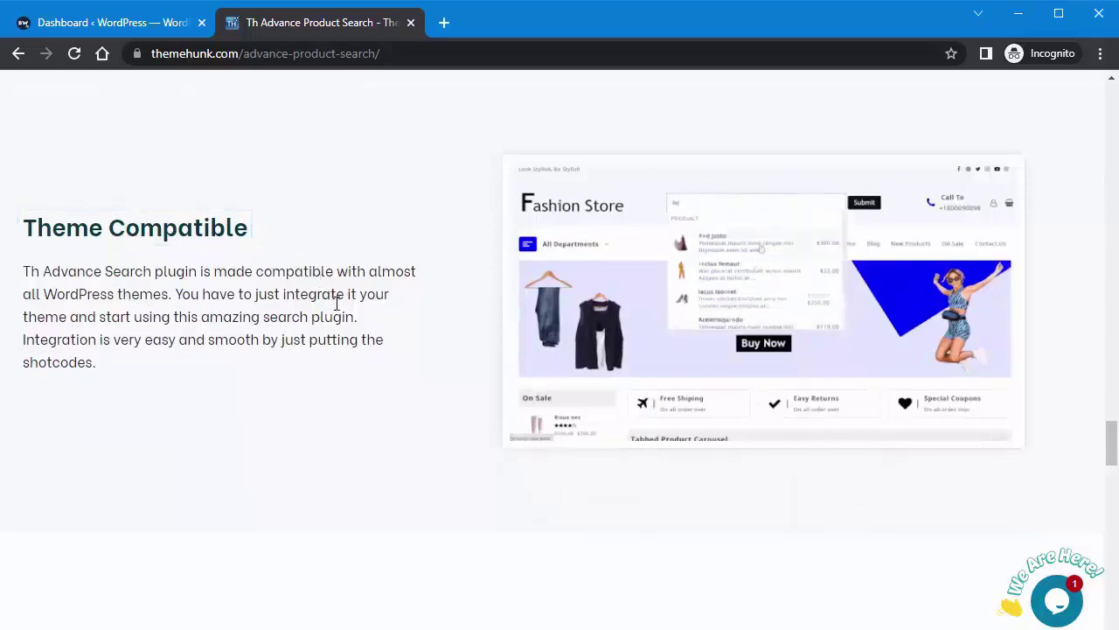
pyautogui.scroll(-5, 462, 362)
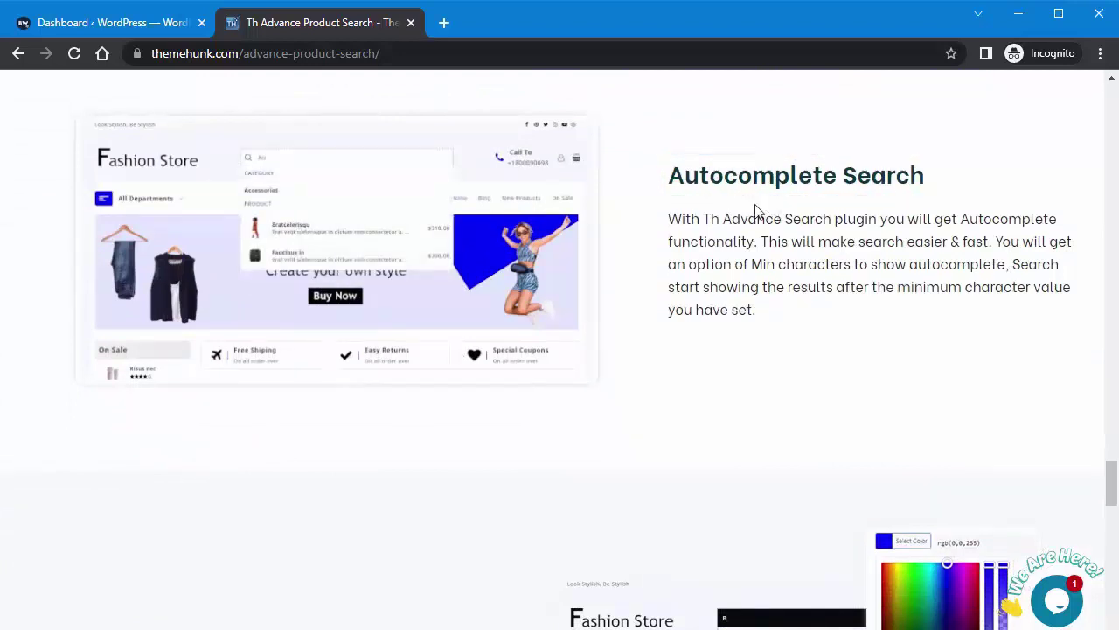
pyautogui.scroll(-5, 757, 212)
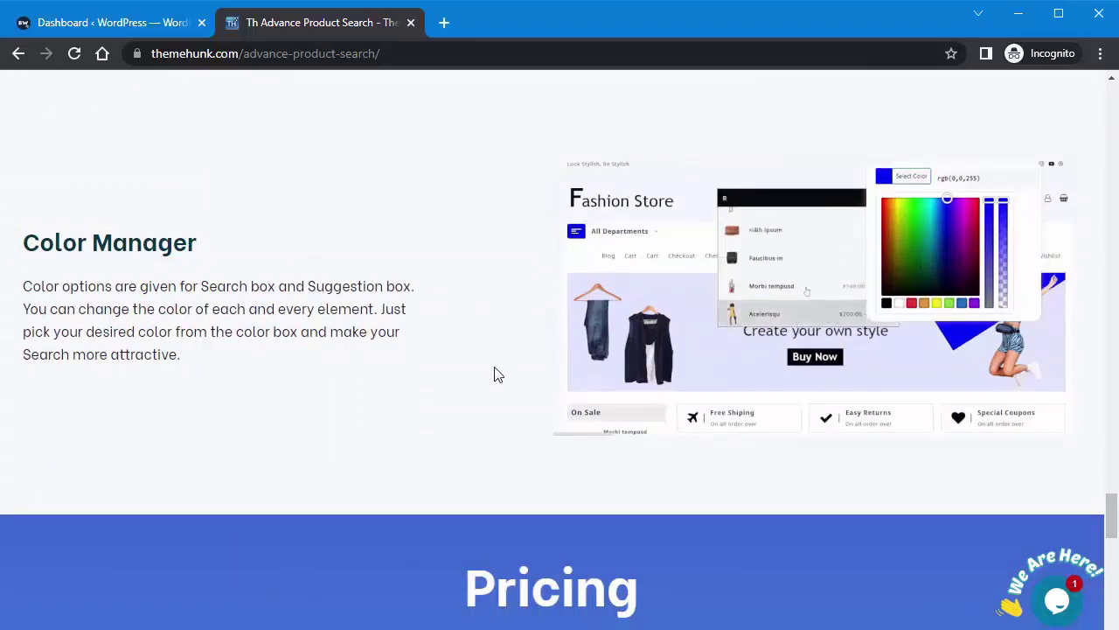
pyautogui.scroll(-5, 498, 345)
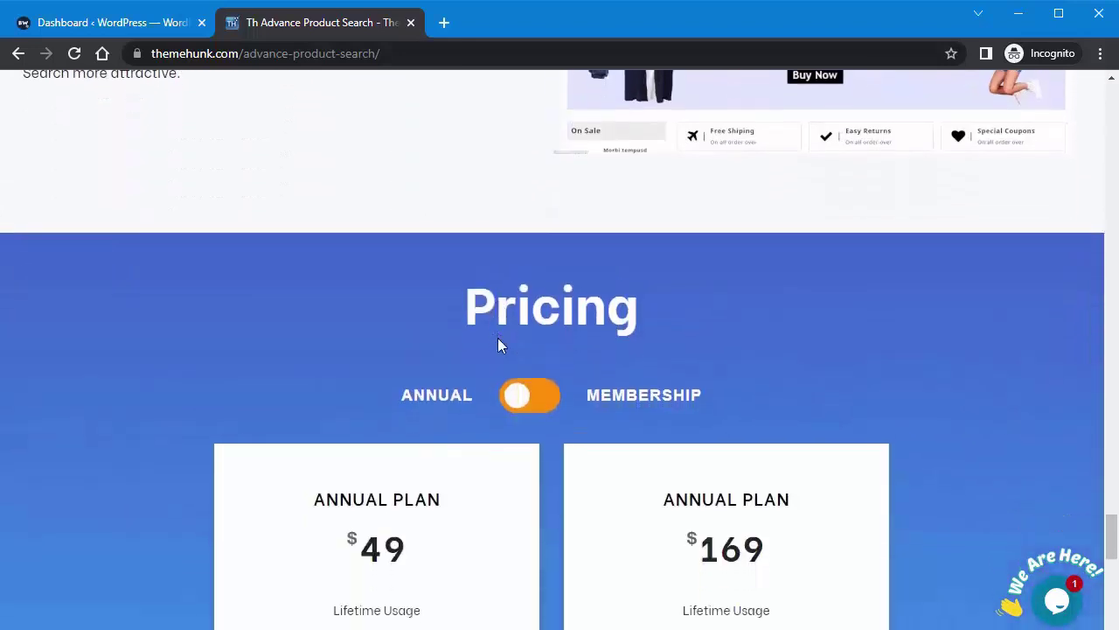
pyautogui.scroll(1, 545, 288)
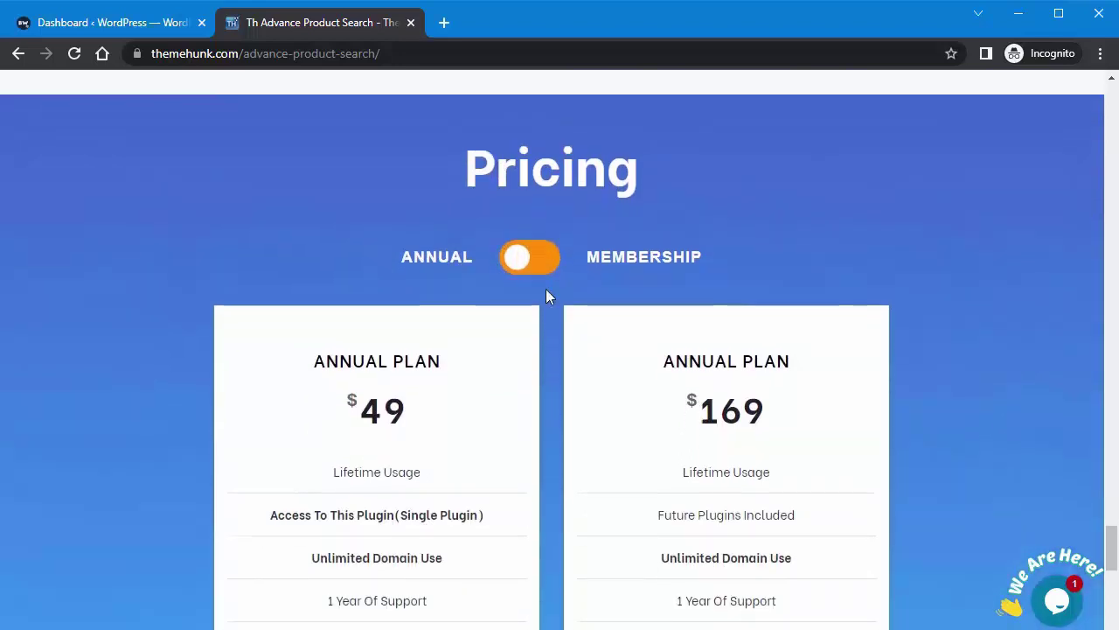
pyautogui.scroll(-1, 545, 289)
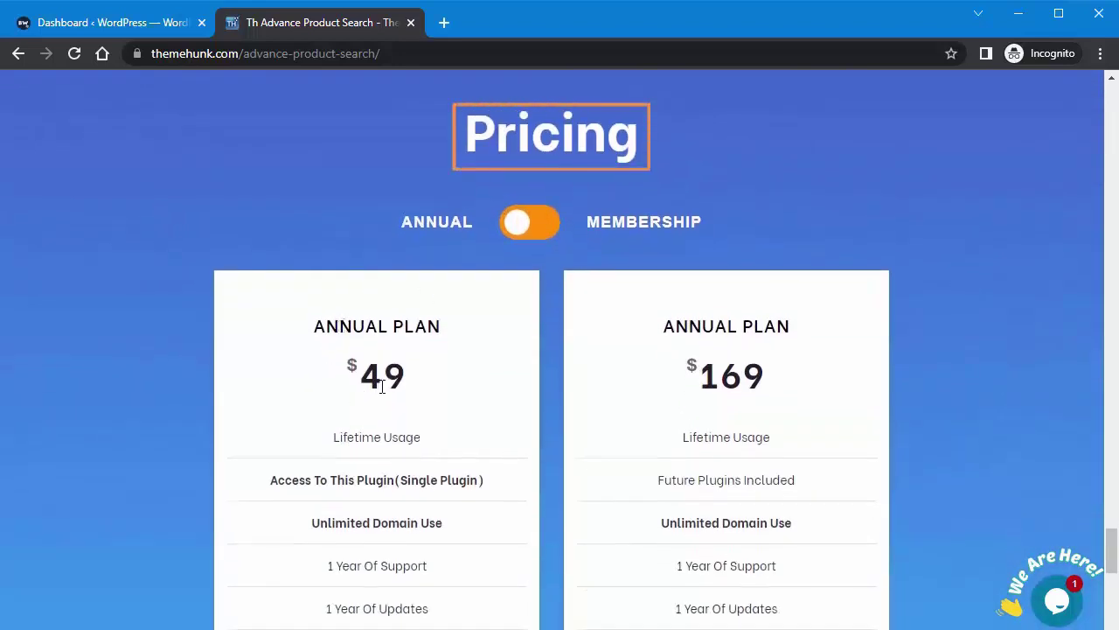
pyautogui.scroll(-1, 385, 455)
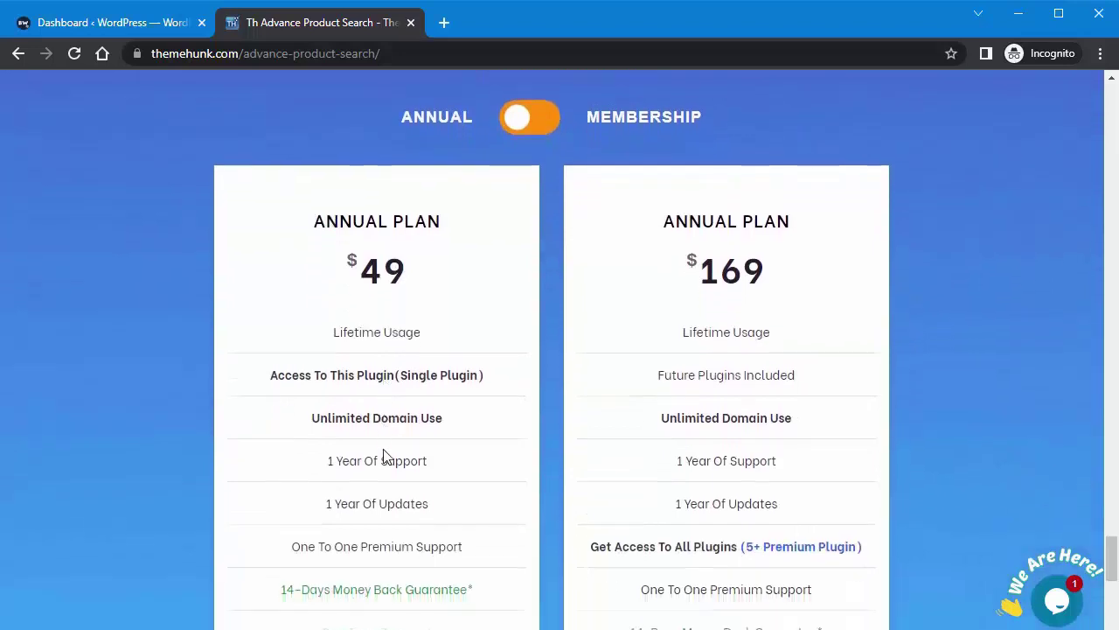
pyautogui.scroll(-2, 382, 455)
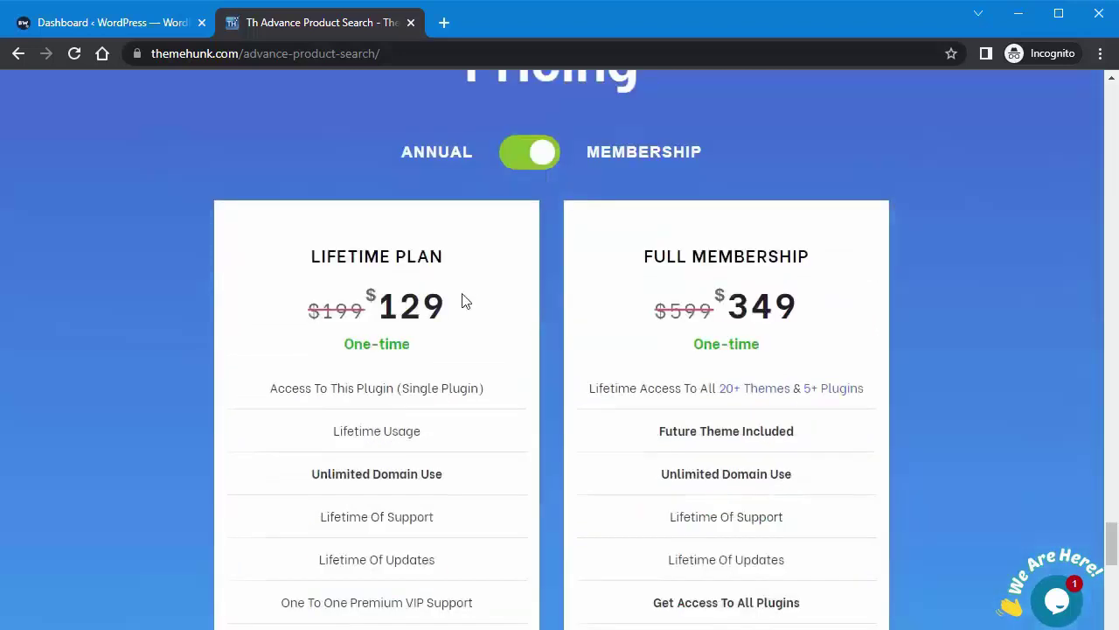
pyautogui.scroll(-2, 463, 302)
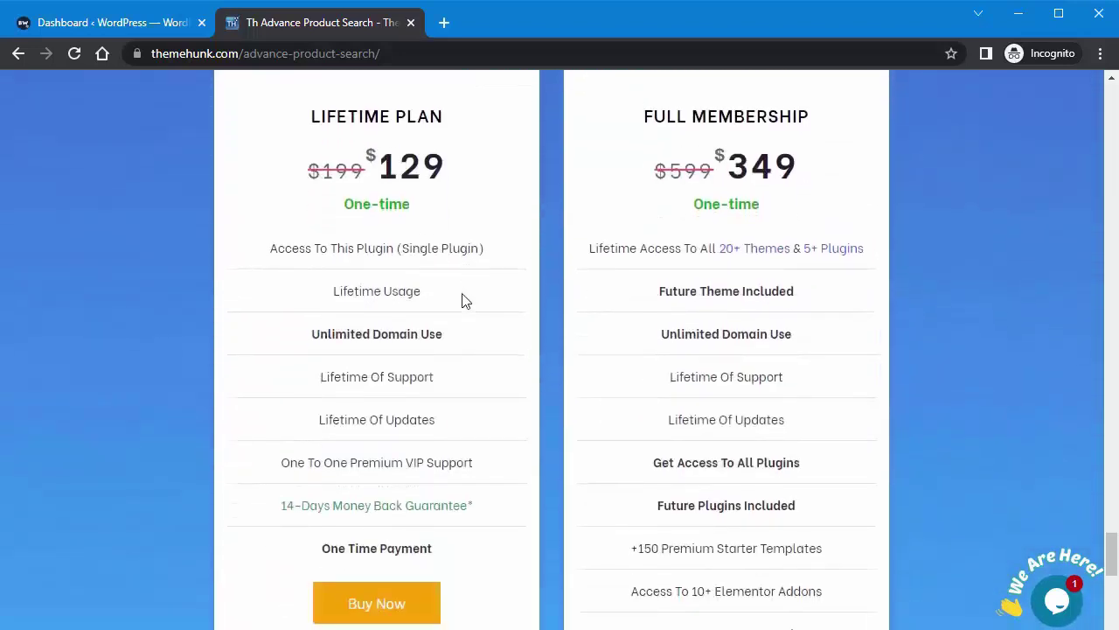
pyautogui.scroll(-1, 464, 302)
pyautogui.scroll(-3, 463, 302)
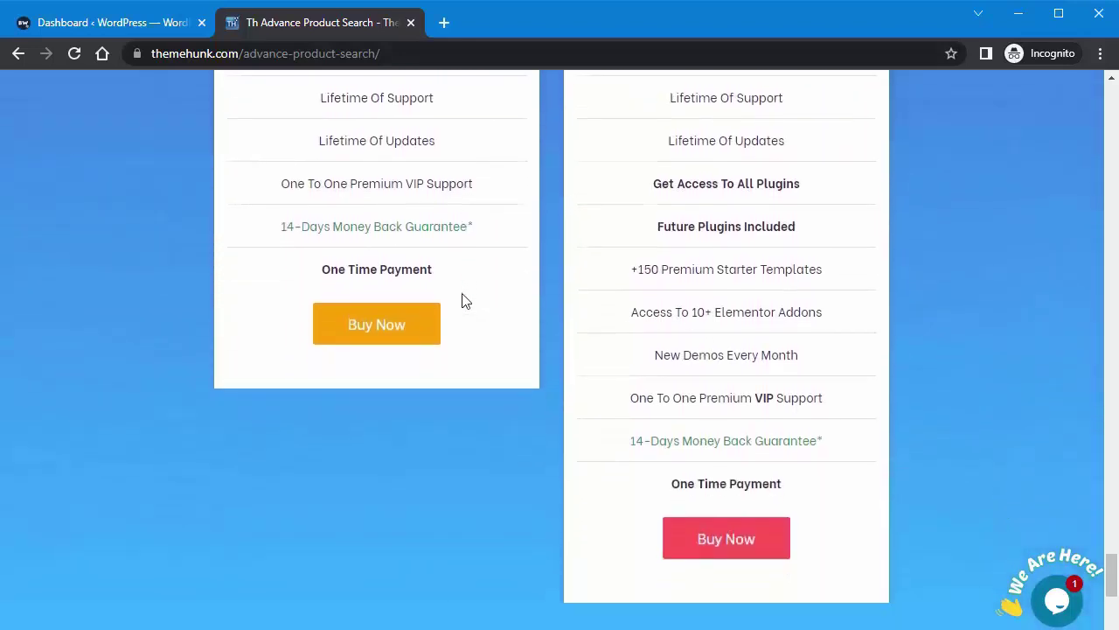
pyautogui.scroll(-3, 667, 247)
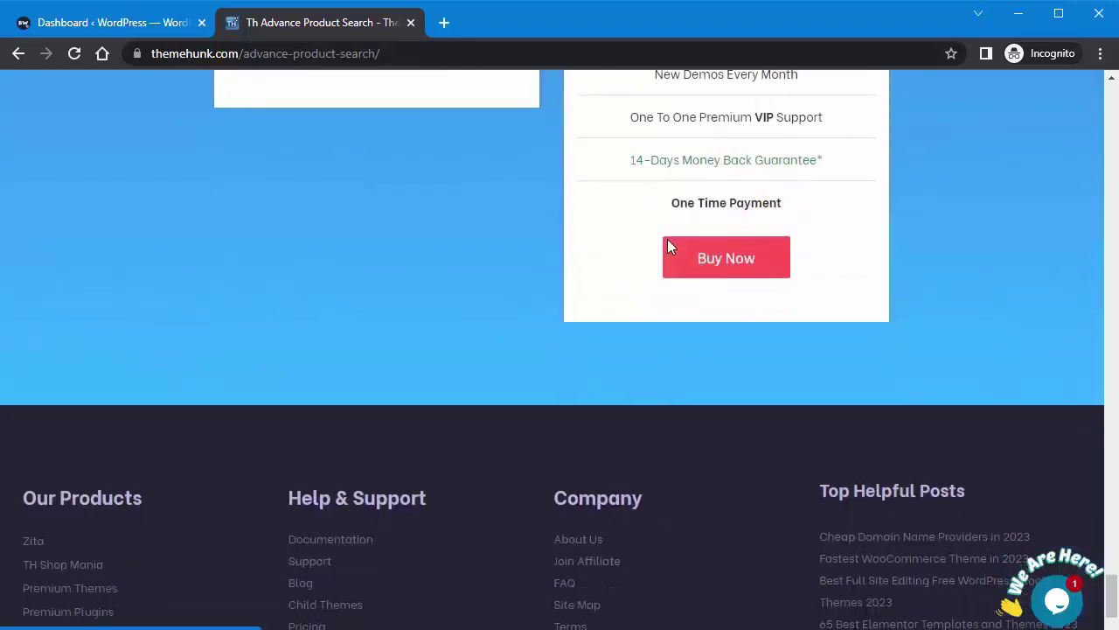
# Choose Buy Now on the $349 Full Membership Lifetime plan and scroll through the signup form
pyautogui.click(726, 261)
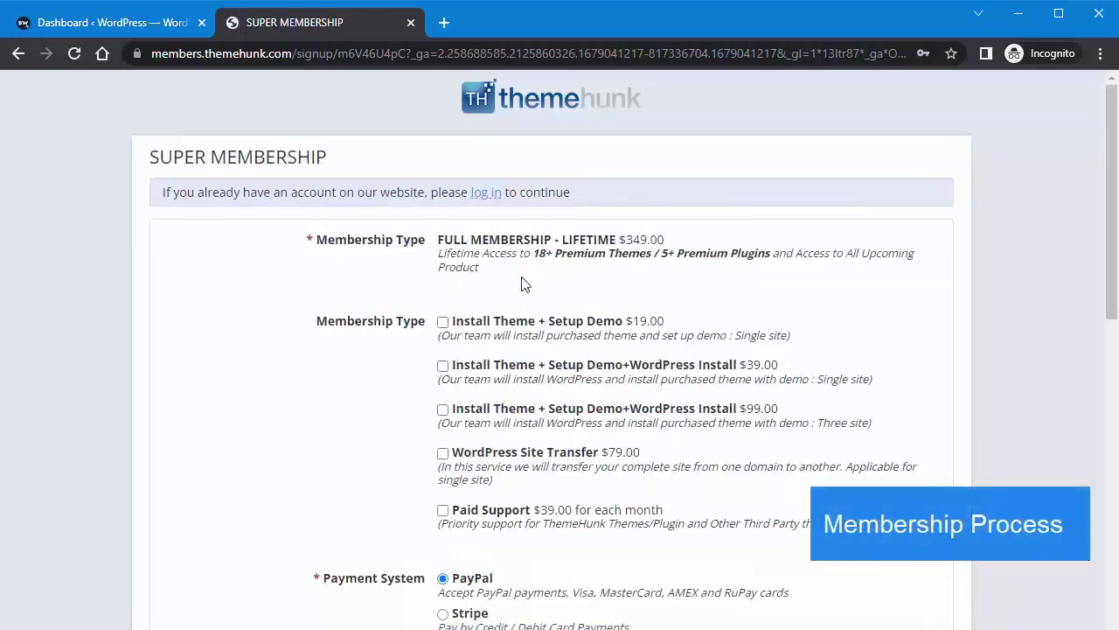
pyautogui.scroll(-4, 525, 282)
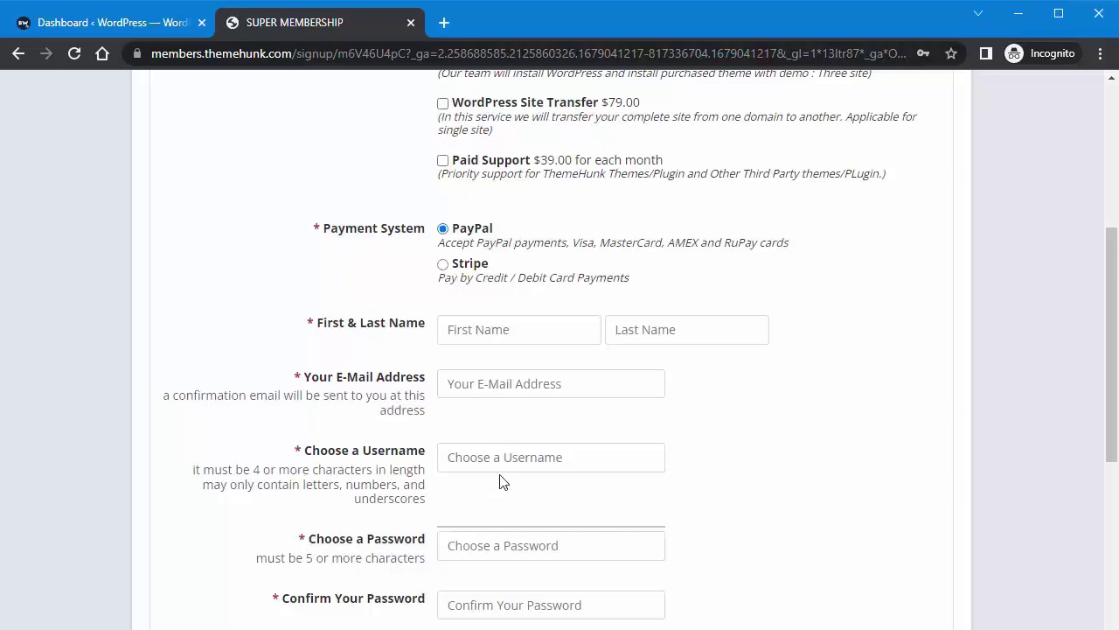
pyautogui.scroll(-3, 504, 481)
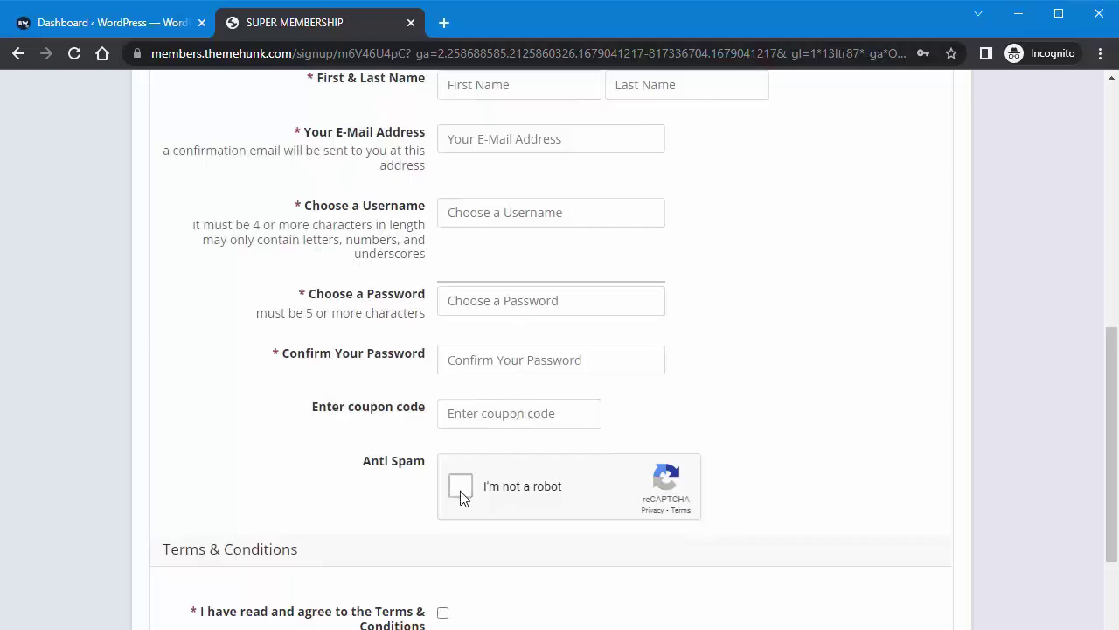
pyautogui.scroll(-2, 467, 542)
pyautogui.click(468, 515)
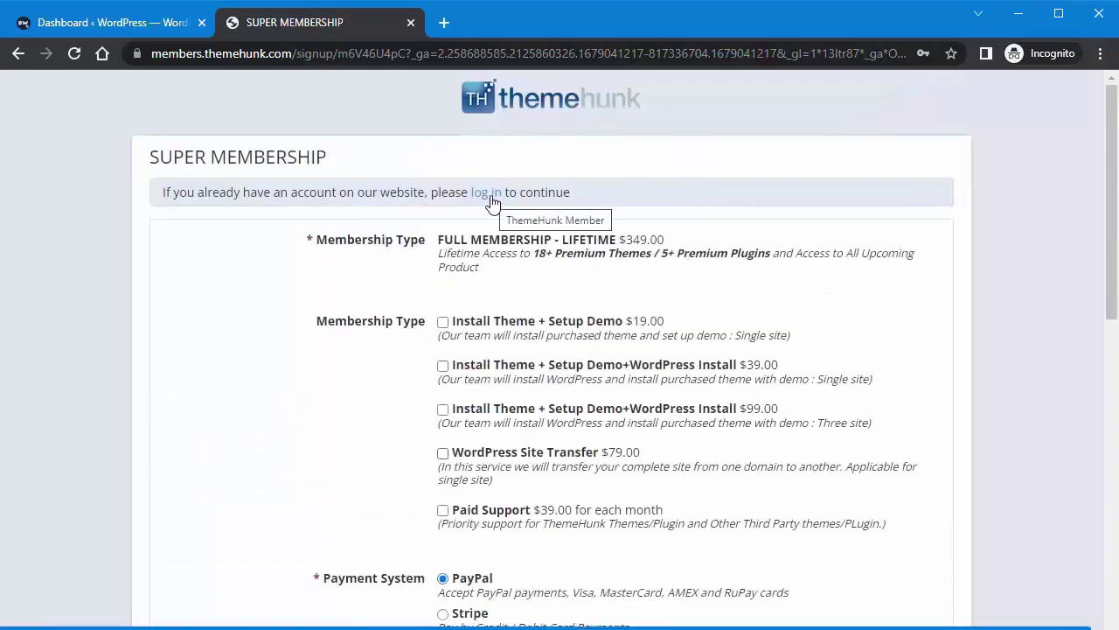
# Open the member login form, pass the stairs image captcha, and sign in
pyautogui.click(488, 194)
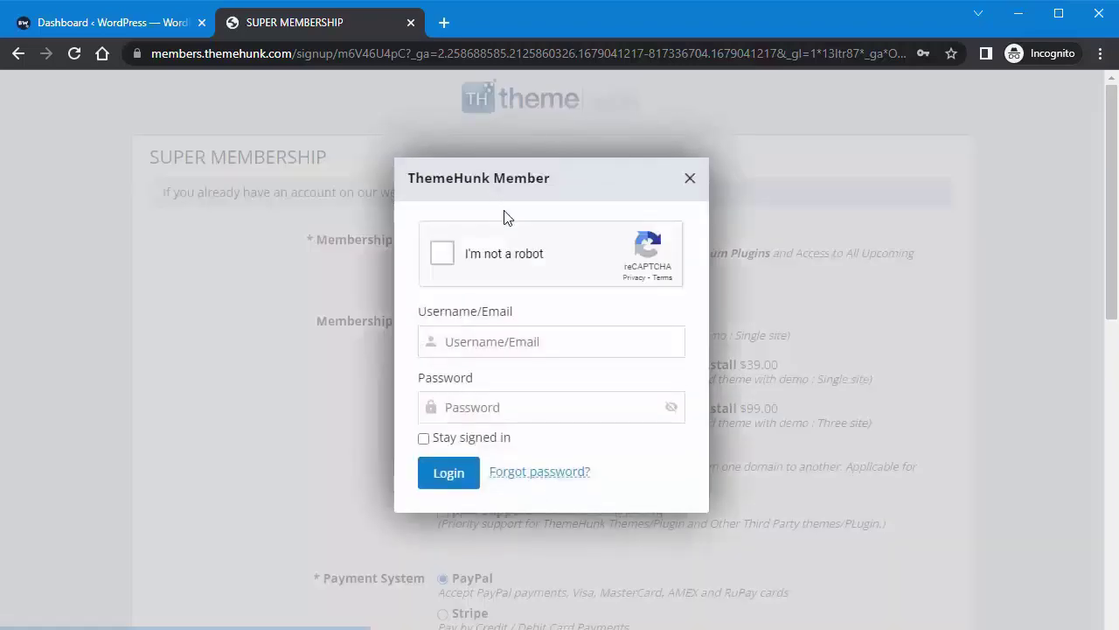
pyautogui.click(449, 255)
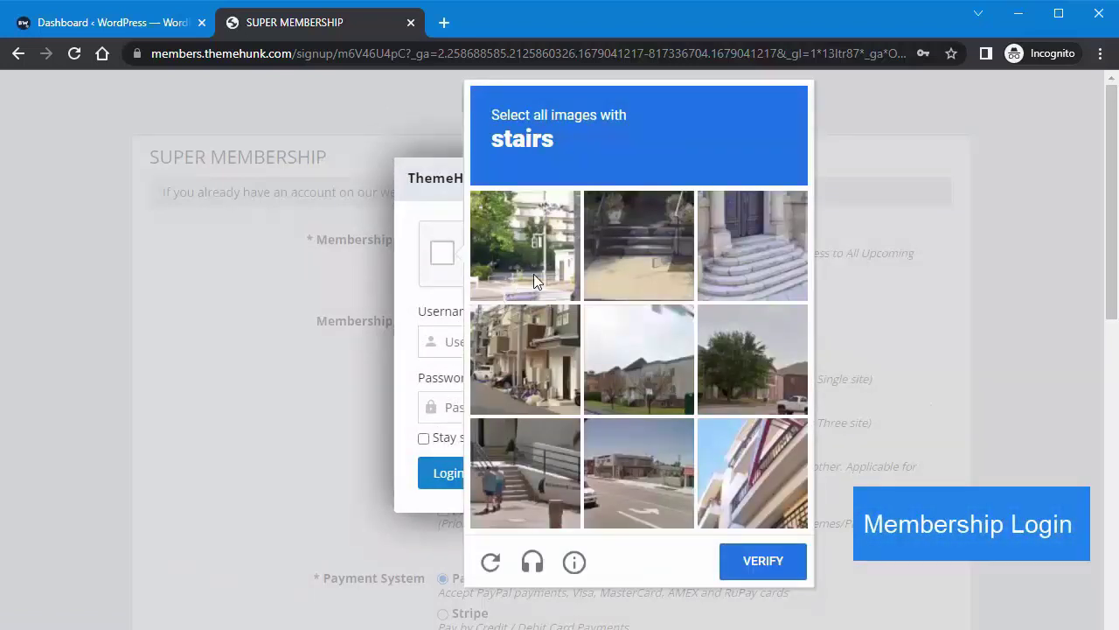
pyautogui.click(632, 251)
pyautogui.click(761, 271)
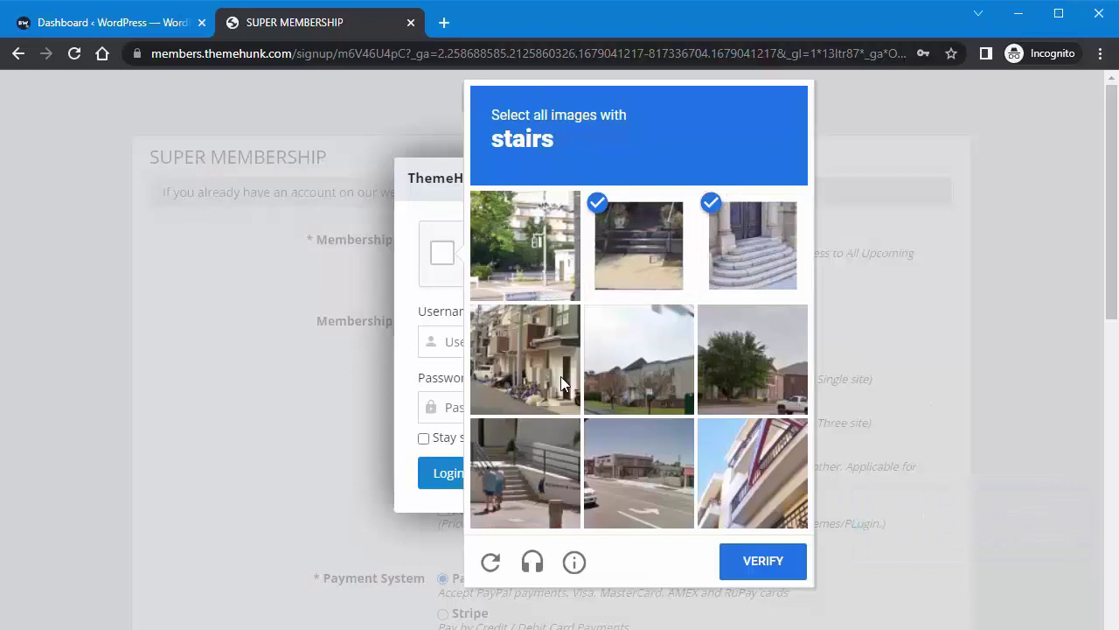
pyautogui.click(537, 479)
pyautogui.click(766, 564)
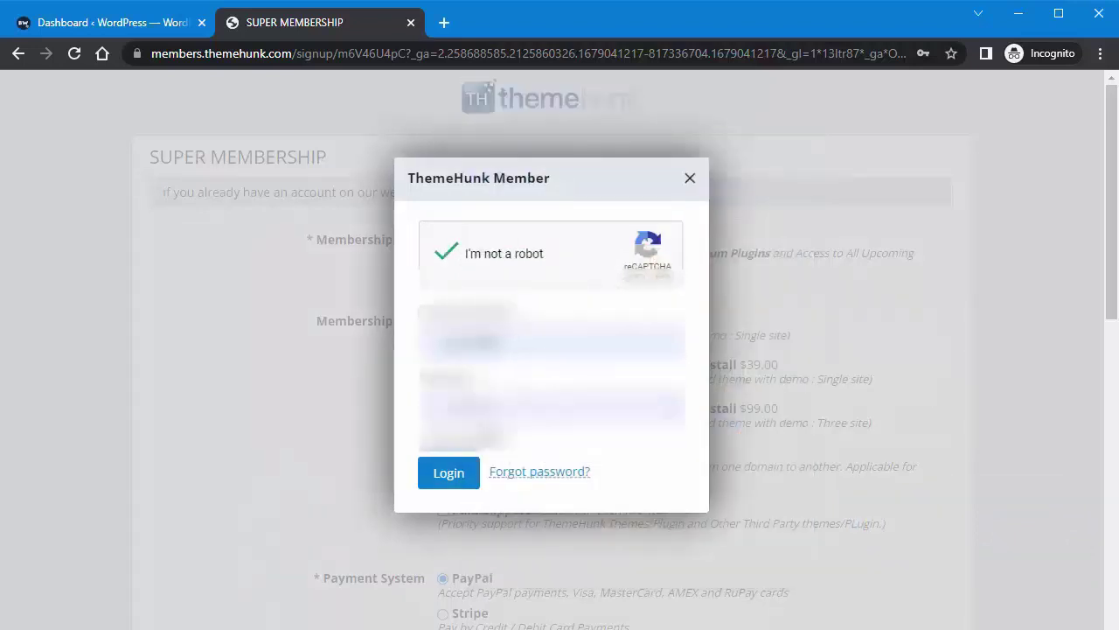
pyautogui.click(459, 478)
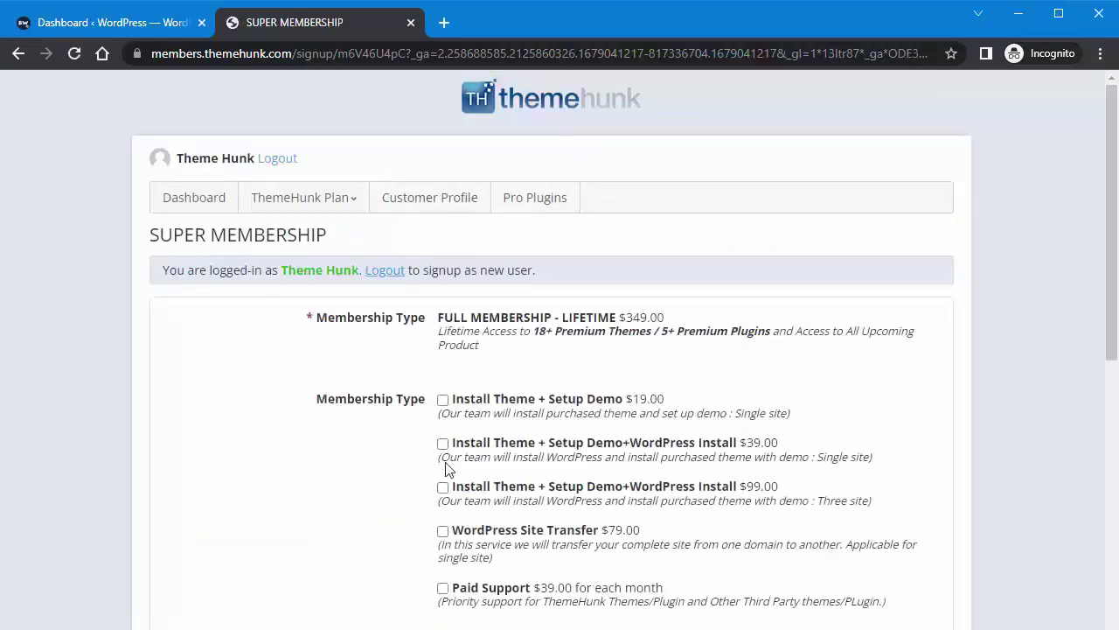
# Download the TH Advance Product Search Pro 4.0.1 zip from Pro Plugins, then return to the WordPress tab
pyautogui.scroll(-2, 405, 477)
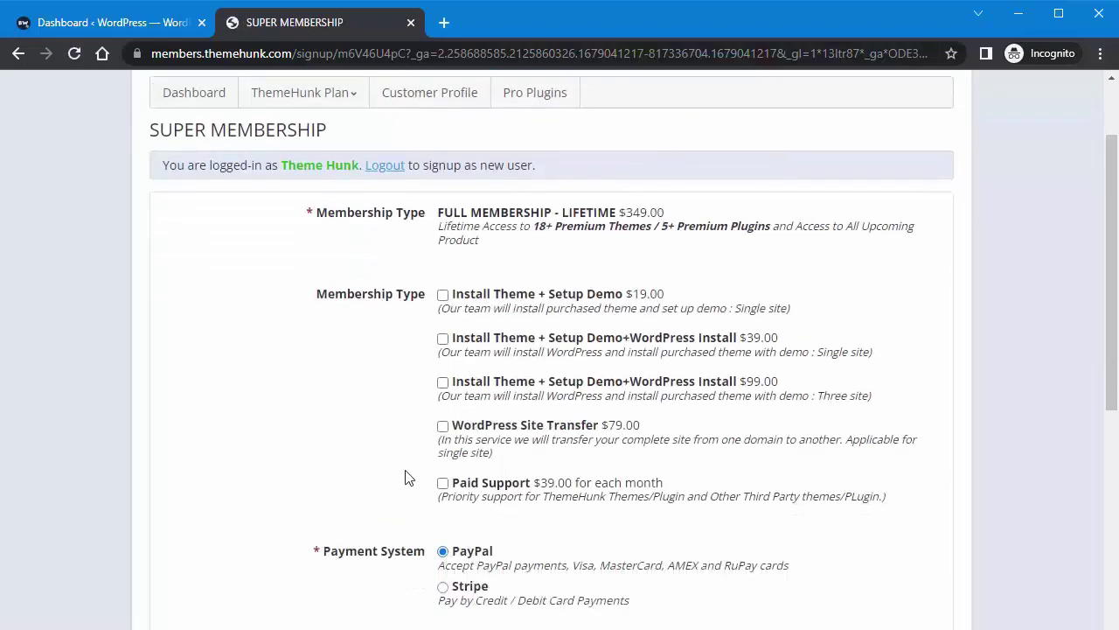
pyautogui.scroll(2, 405, 477)
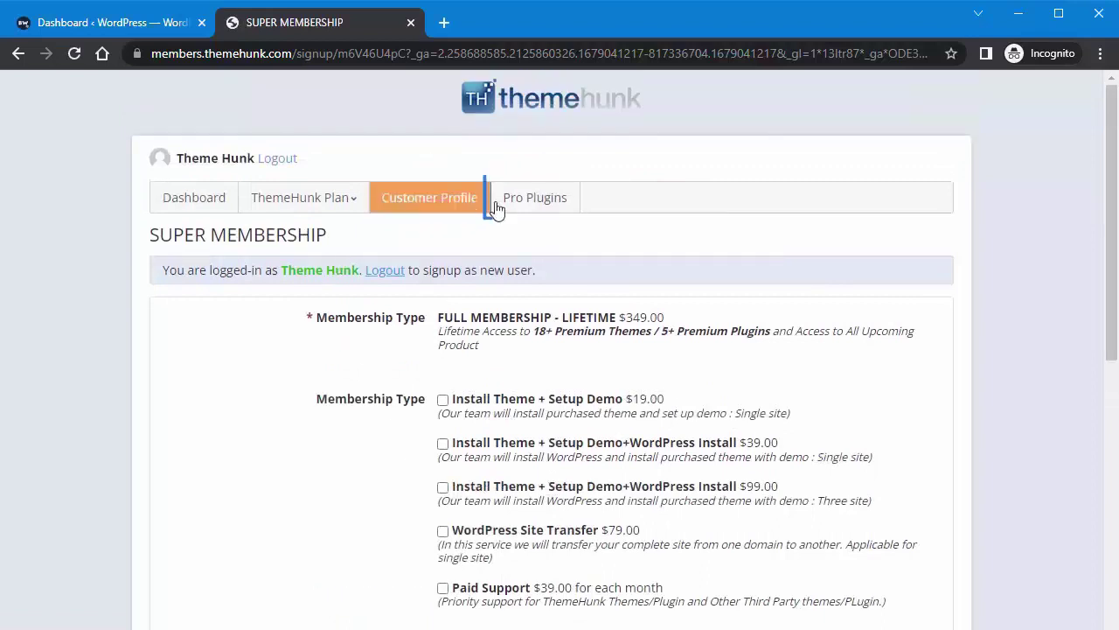
pyautogui.click(528, 204)
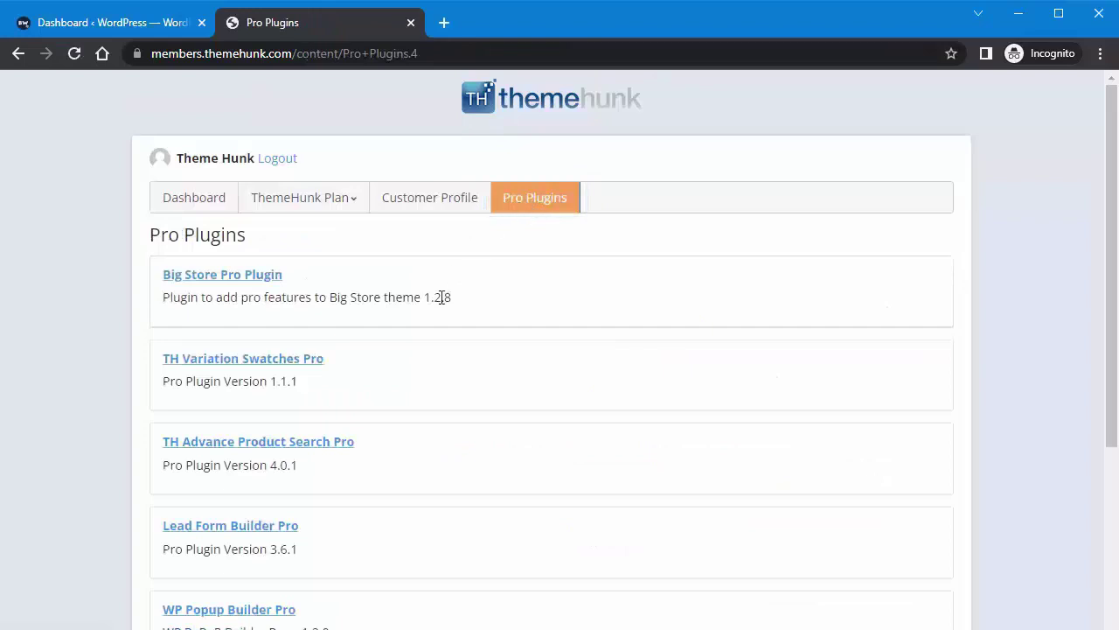
pyautogui.click(315, 450)
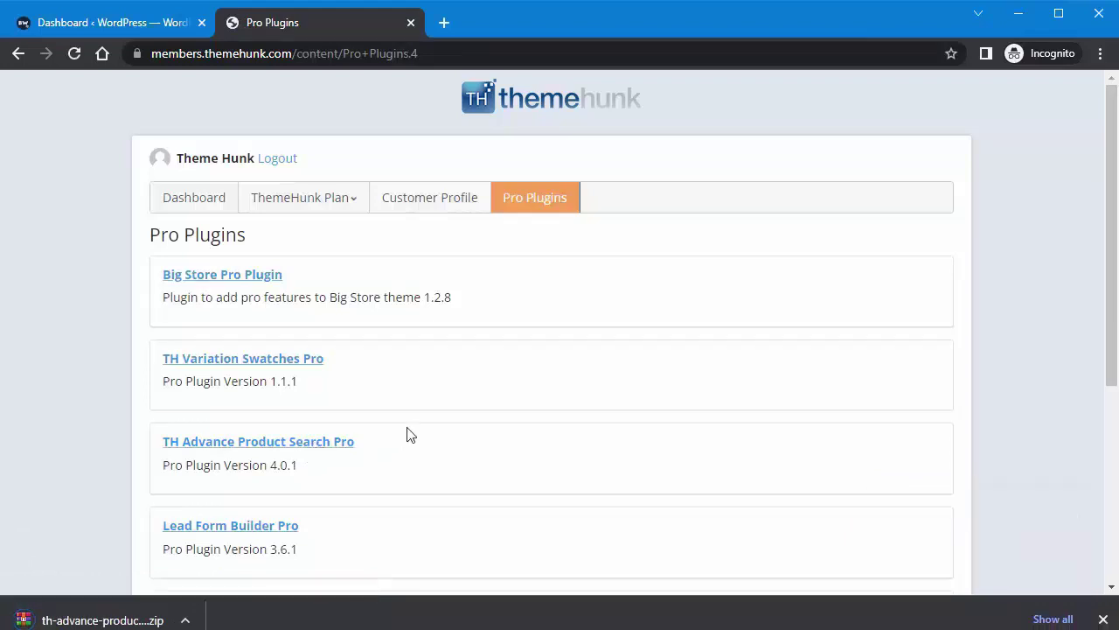
pyautogui.scroll(-4, 410, 430)
pyautogui.scroll(4, 410, 429)
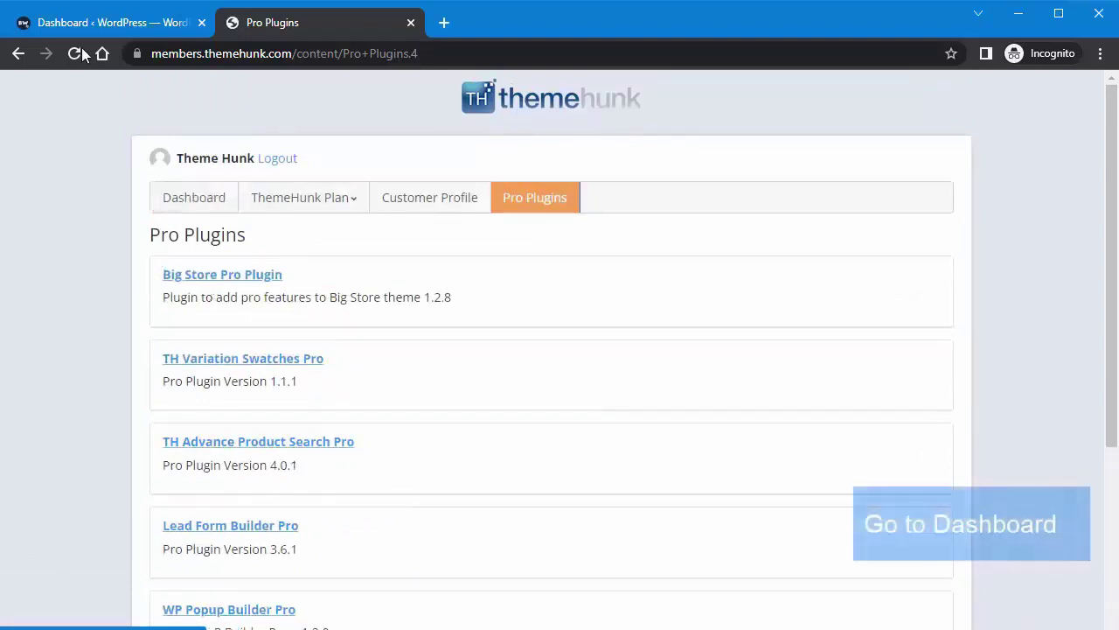
pyautogui.click(149, 23)
# Upload the th-advance-product-search-pro zip under Plugins > Add New, install it and activate it
pyautogui.moveTo(65, 583)
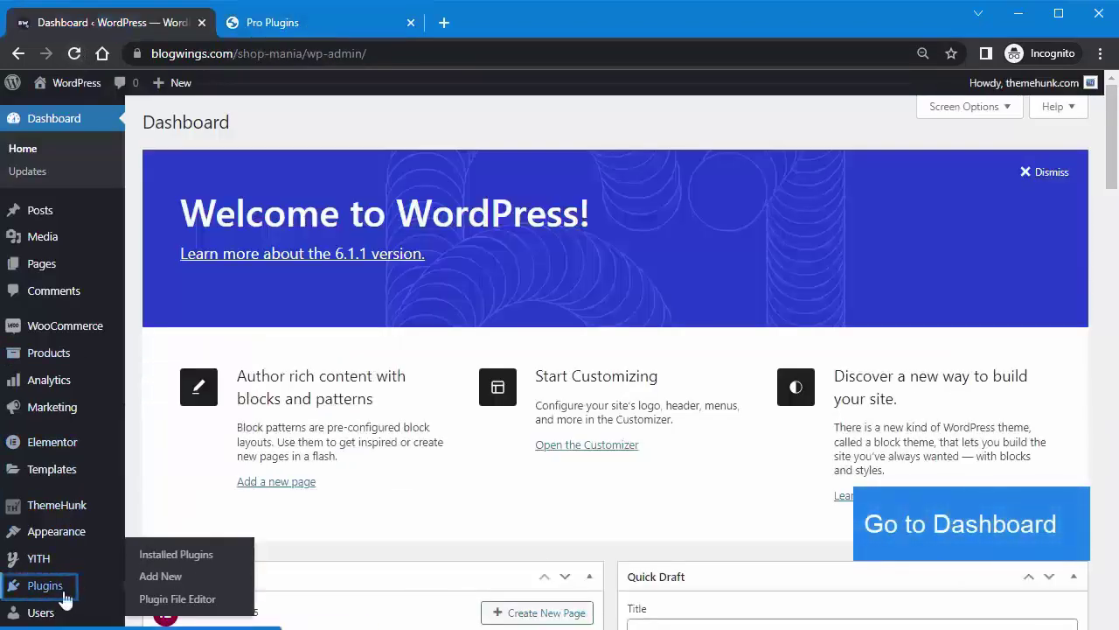
pyautogui.click(158, 583)
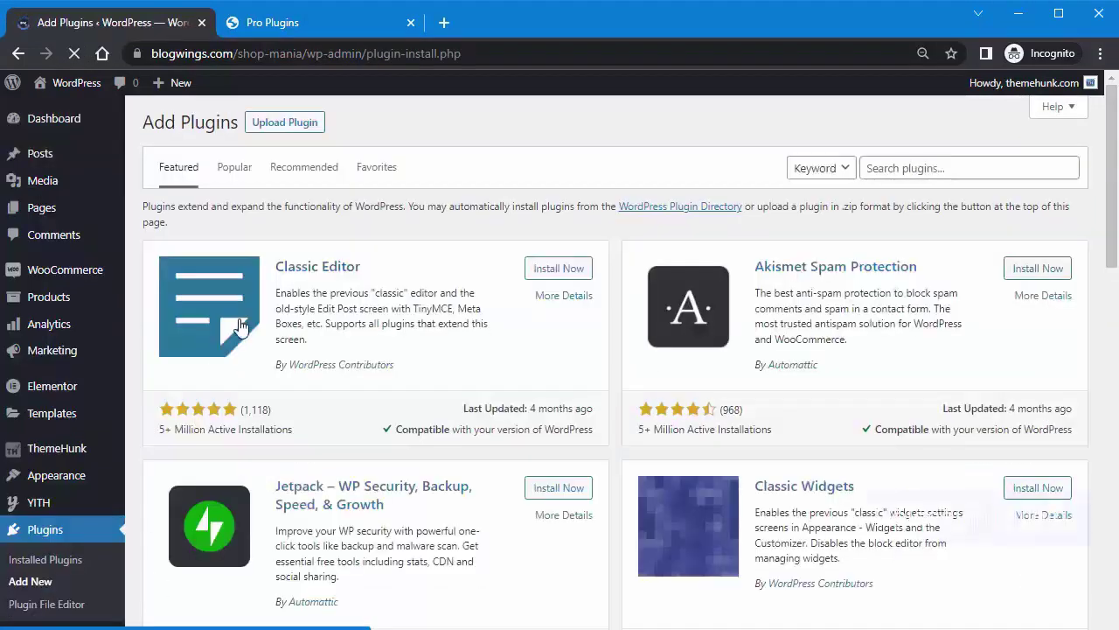
pyautogui.click(289, 131)
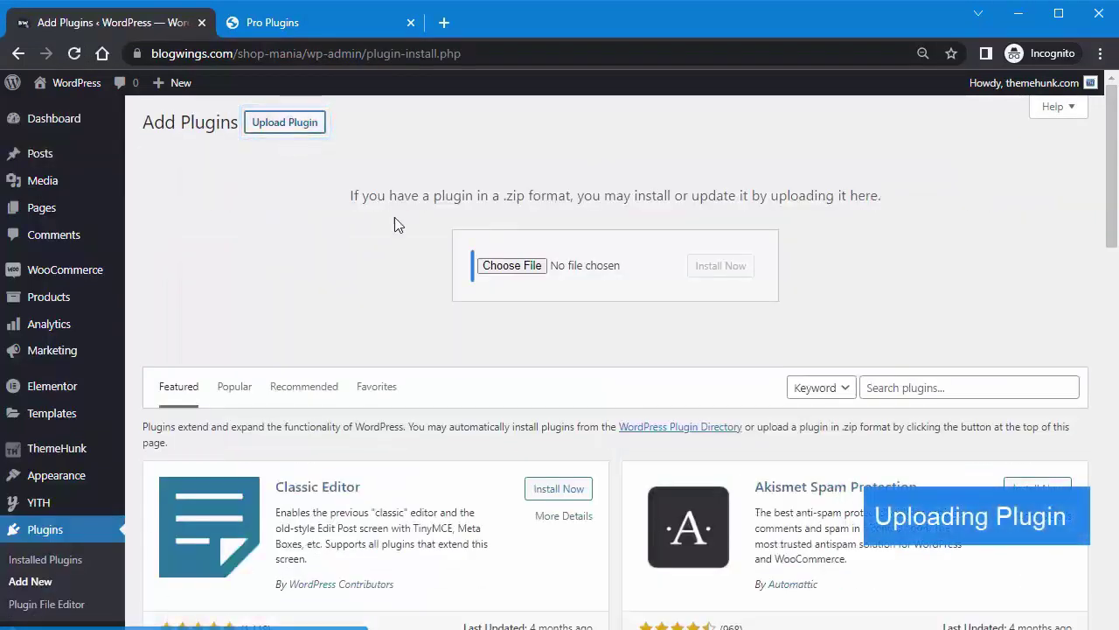
pyautogui.click(514, 266)
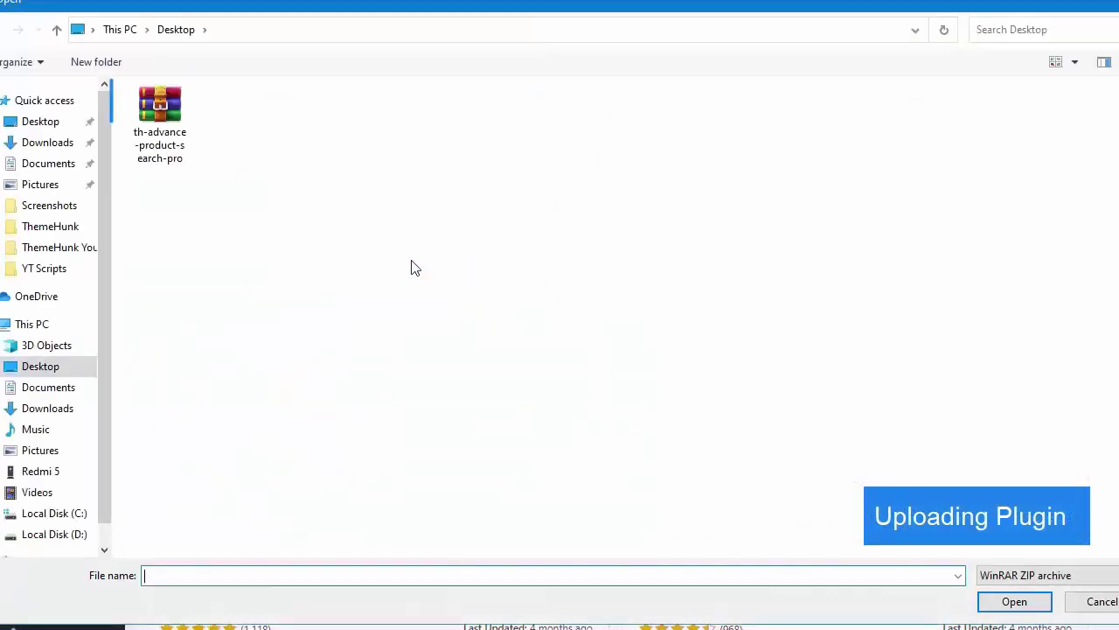
pyautogui.click(160, 122)
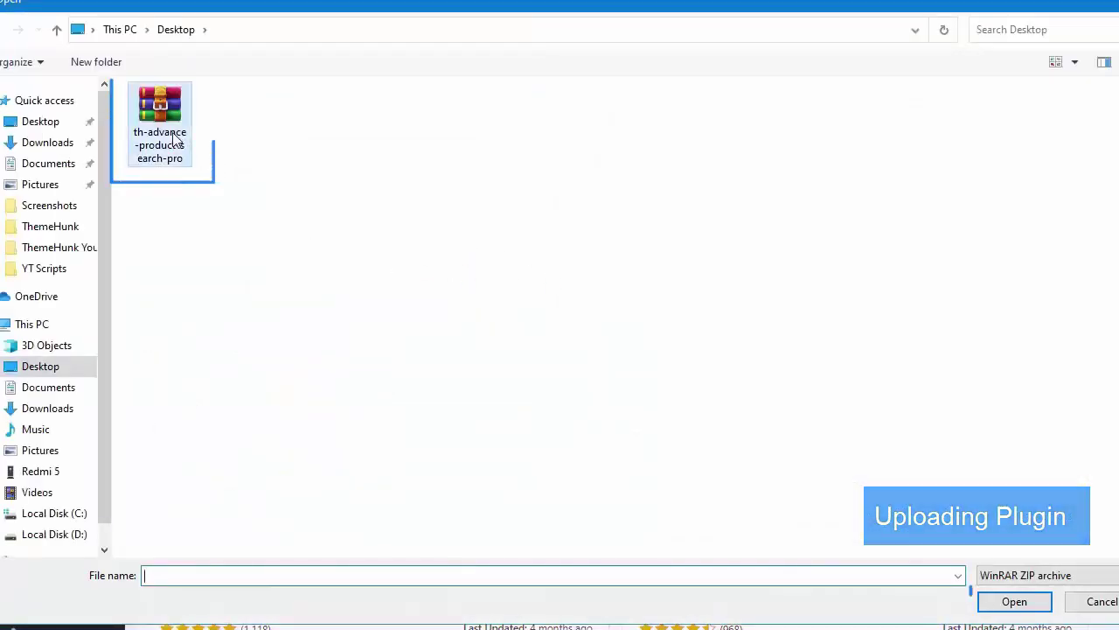
pyautogui.click(988, 602)
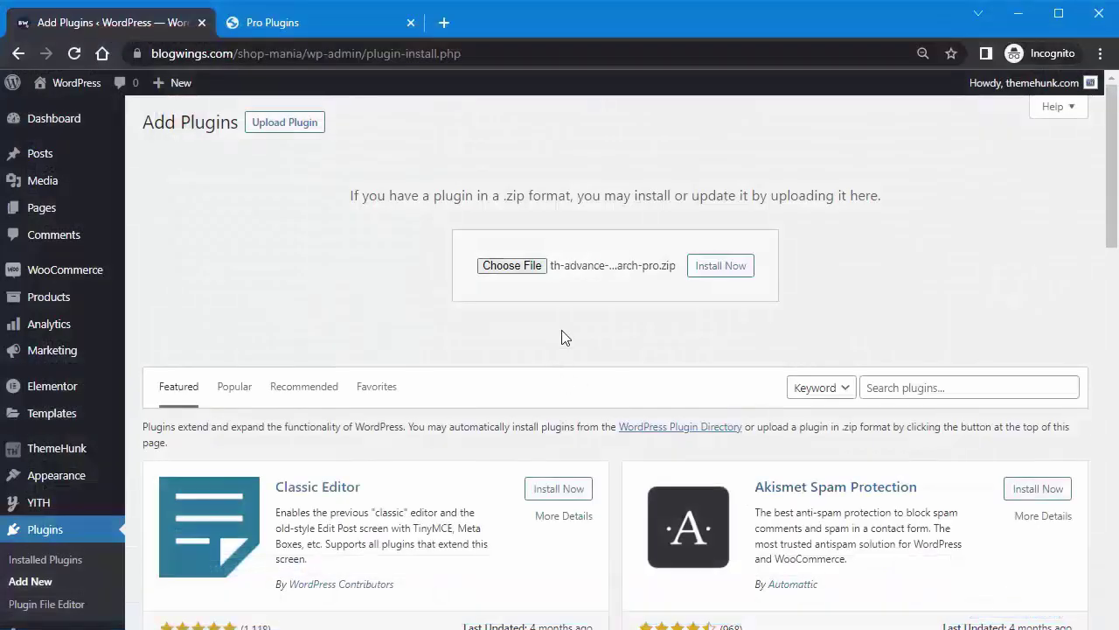
pyautogui.click(715, 269)
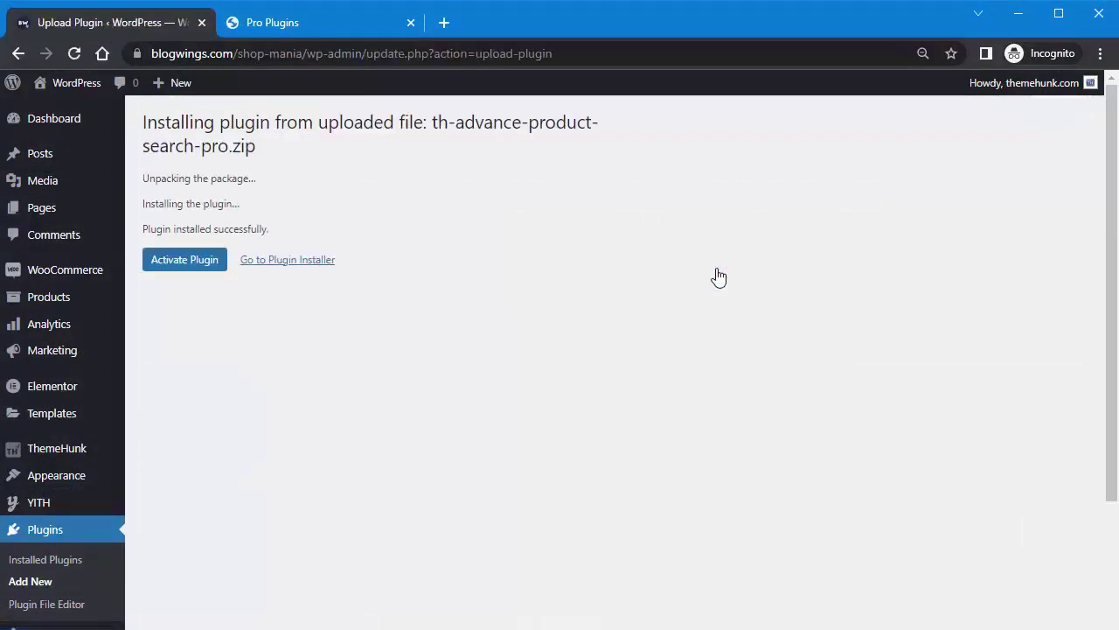
pyautogui.click(197, 263)
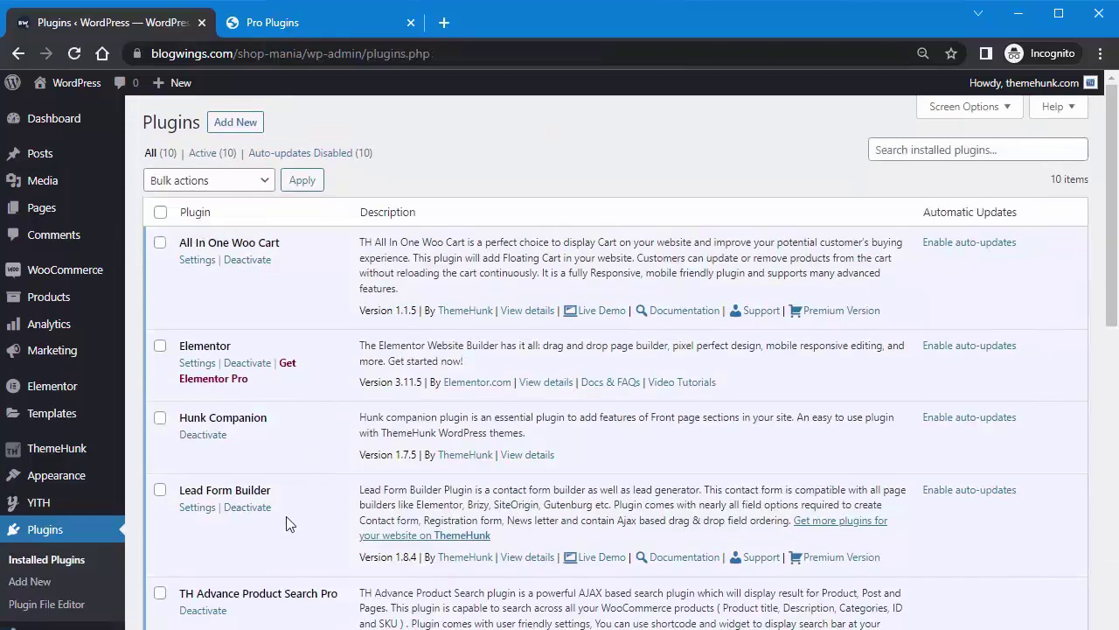
# Open the Advance Product Search Pro settings and scroll to the Integration shortcodes such as [tapsp]
pyautogui.scroll(-2, 290, 523)
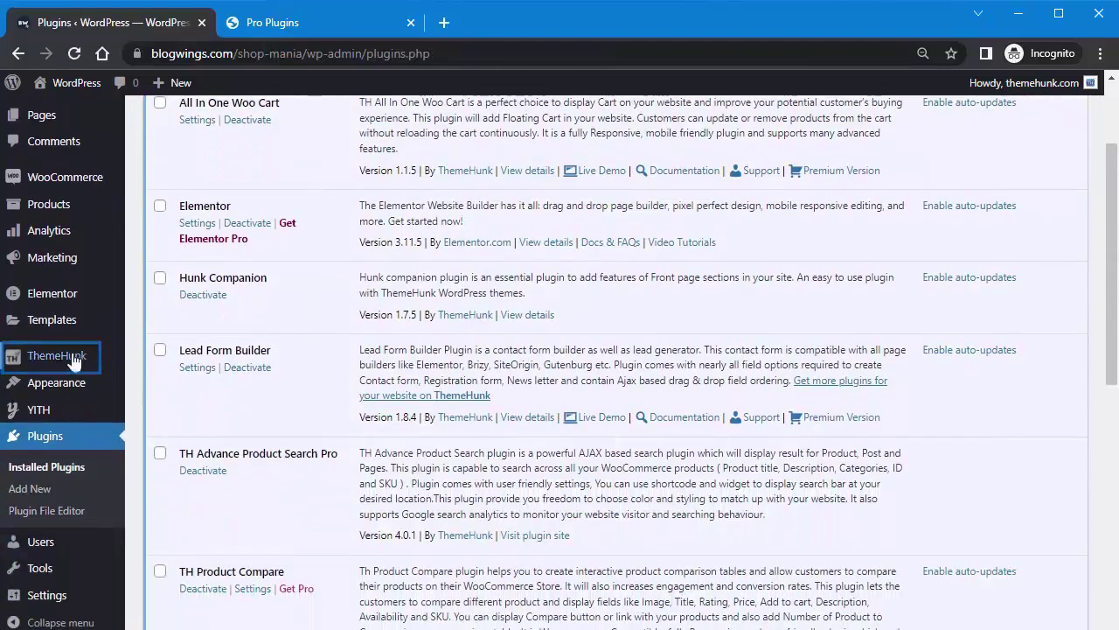
pyautogui.moveTo(72, 362)
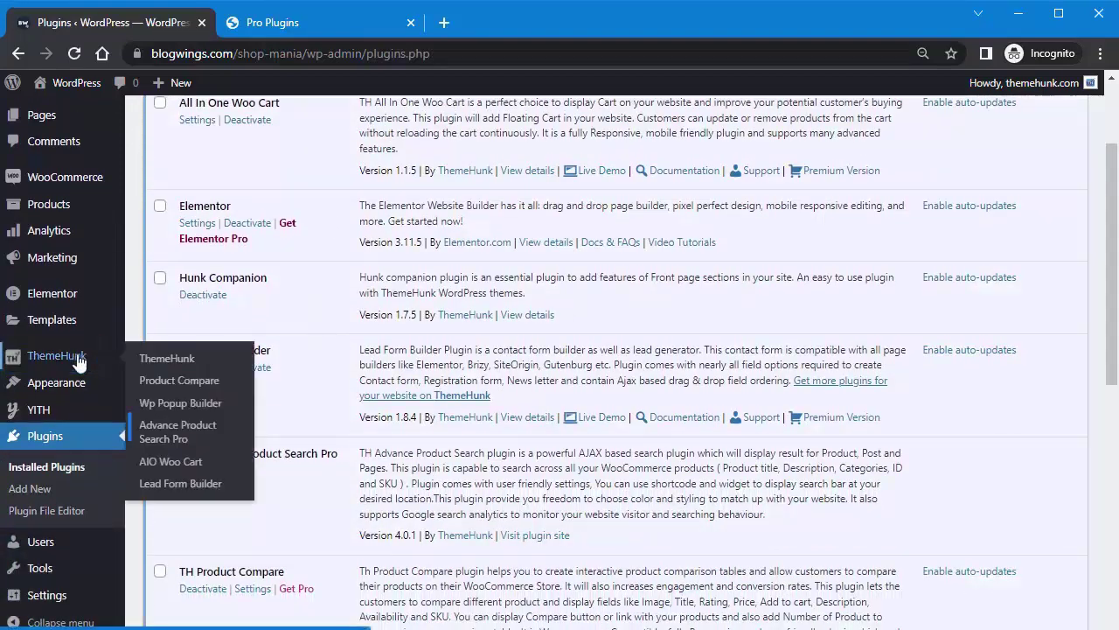
pyautogui.click(181, 448)
pyautogui.scroll(-2, 341, 475)
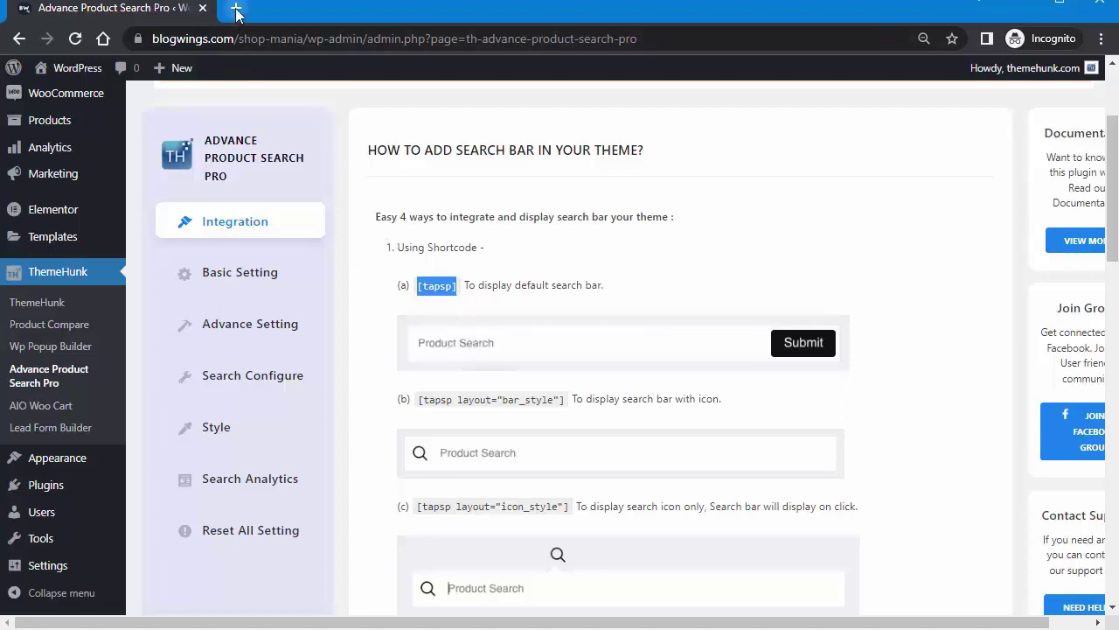
# Open the live site in a new browser tab
pyautogui.moveTo(79, 78)
pyautogui.rightClick(63, 104)
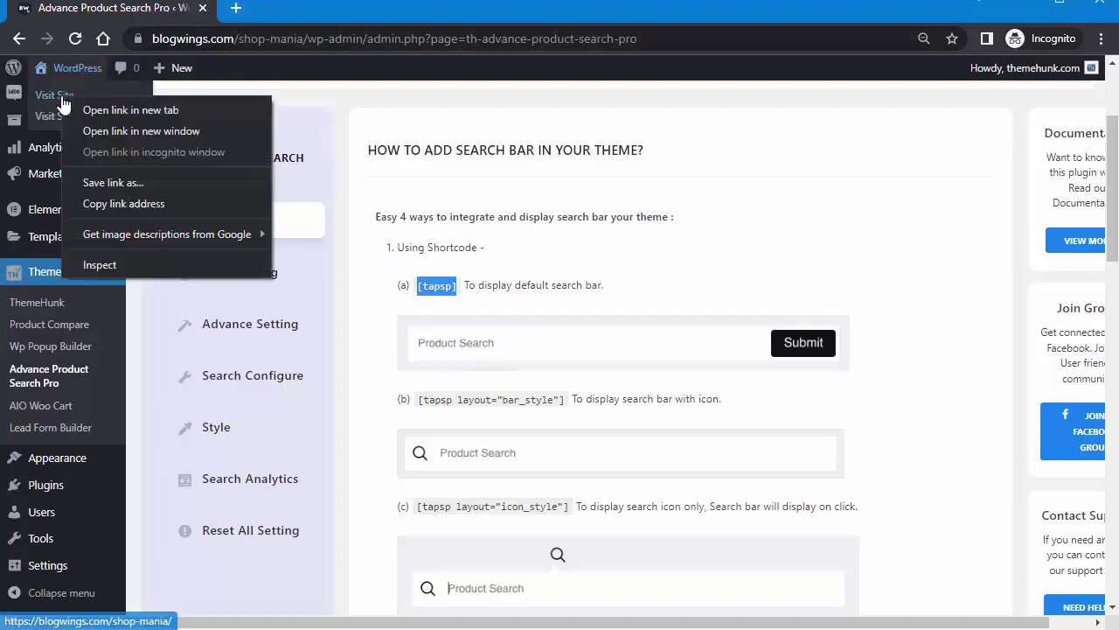
pyautogui.click(76, 108)
pyautogui.click(262, 11)
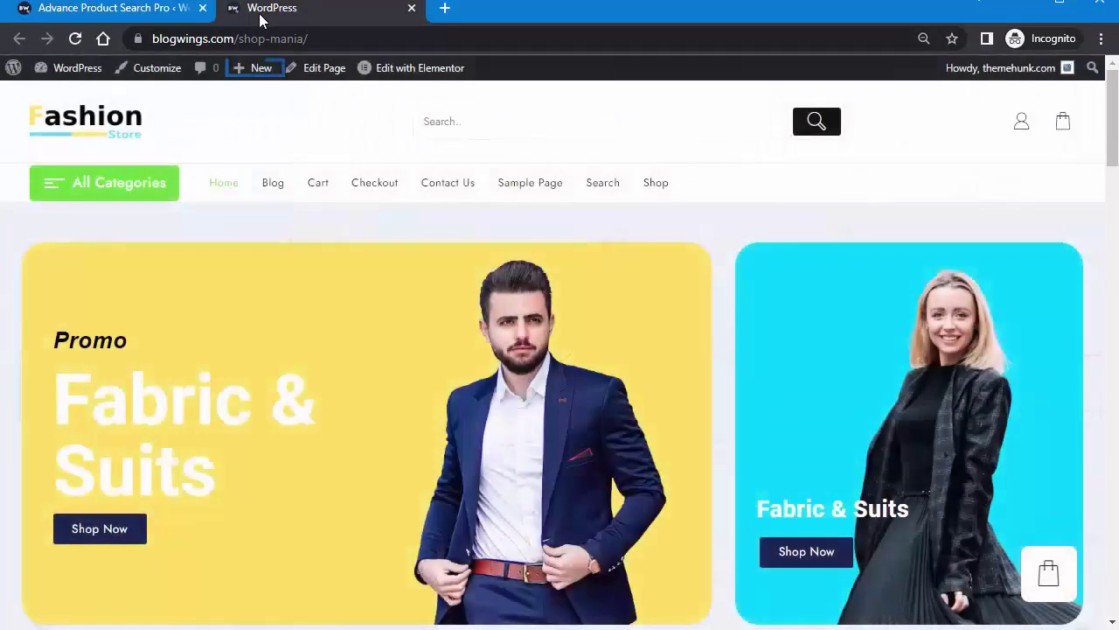
# Create a page titled Search containing the [tapsp] shortcode and preview it in a new tab
pyautogui.moveTo(257, 73)
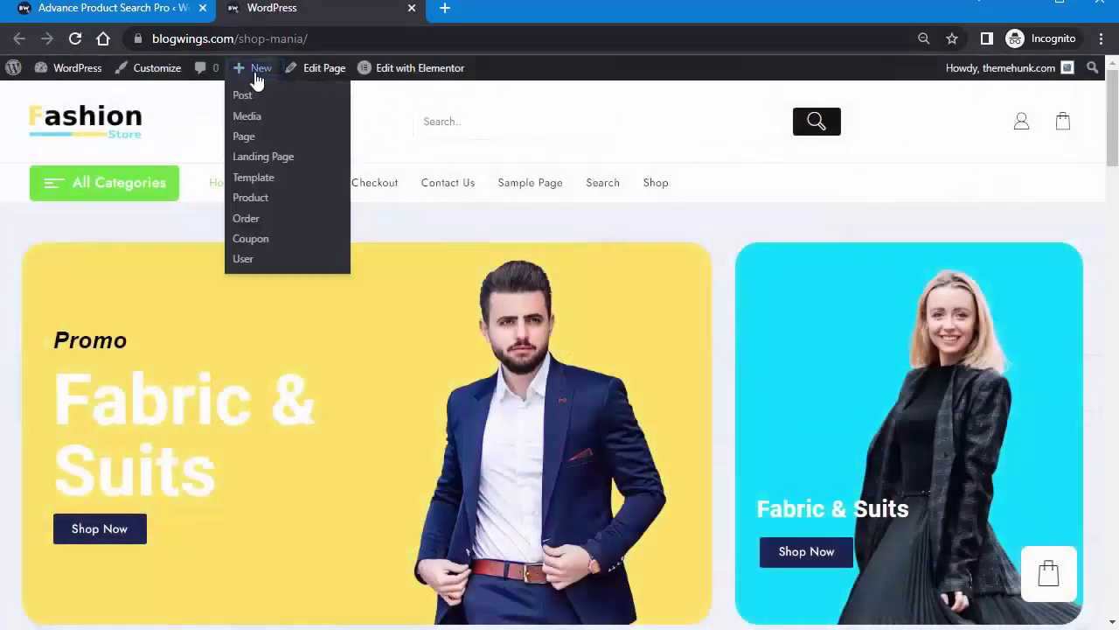
pyautogui.click(245, 142)
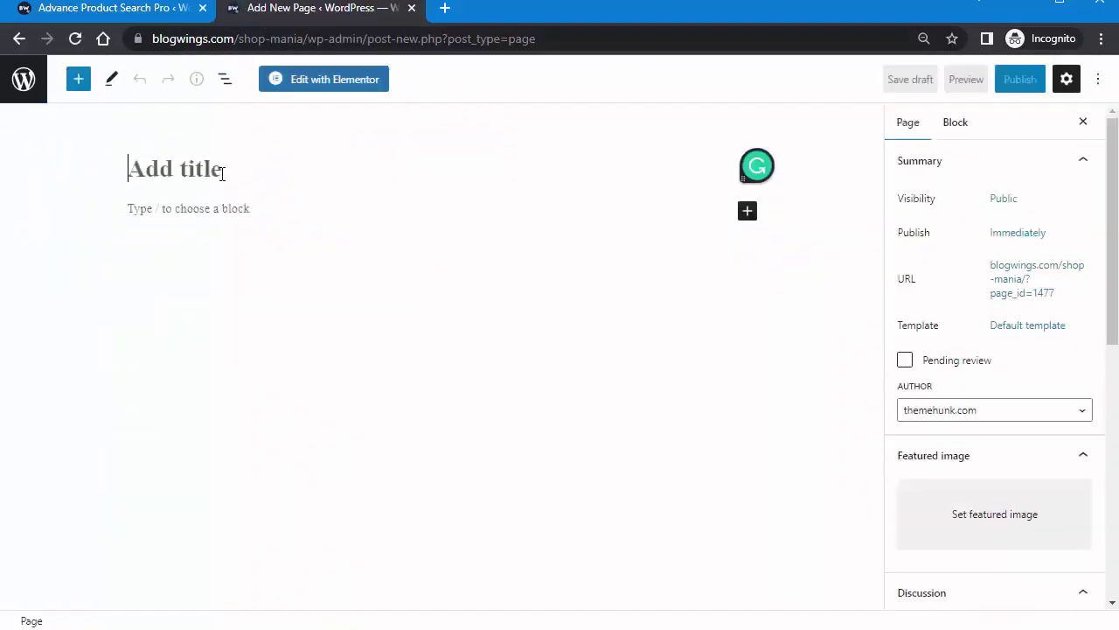
pyautogui.write('Search')
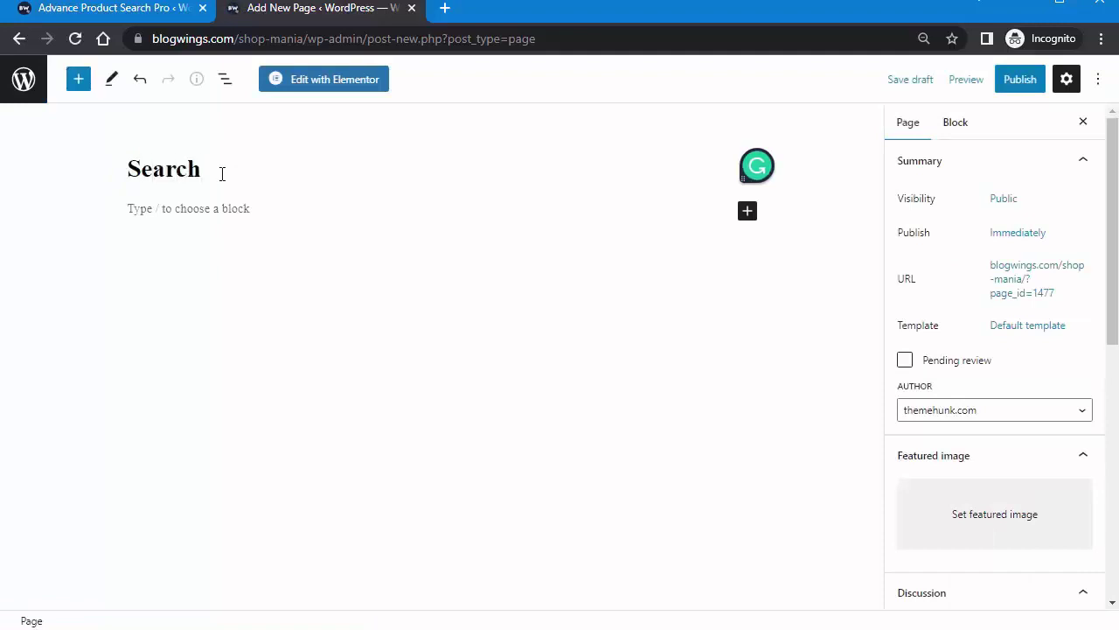
pyautogui.click(225, 210)
pyautogui.write('[tapsp]')
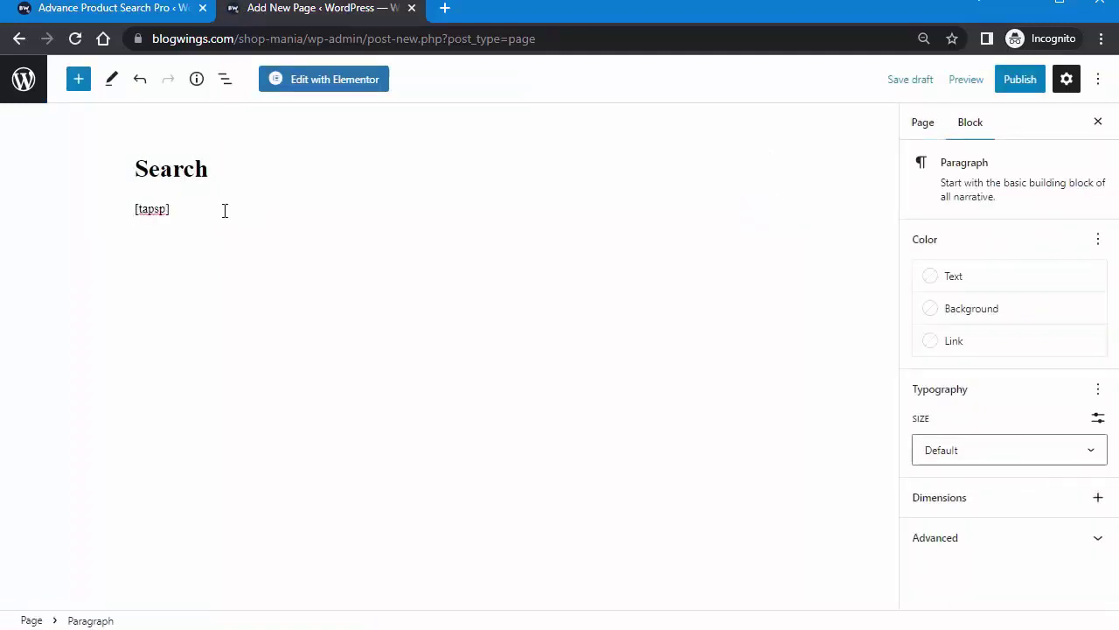
pyautogui.click(965, 79)
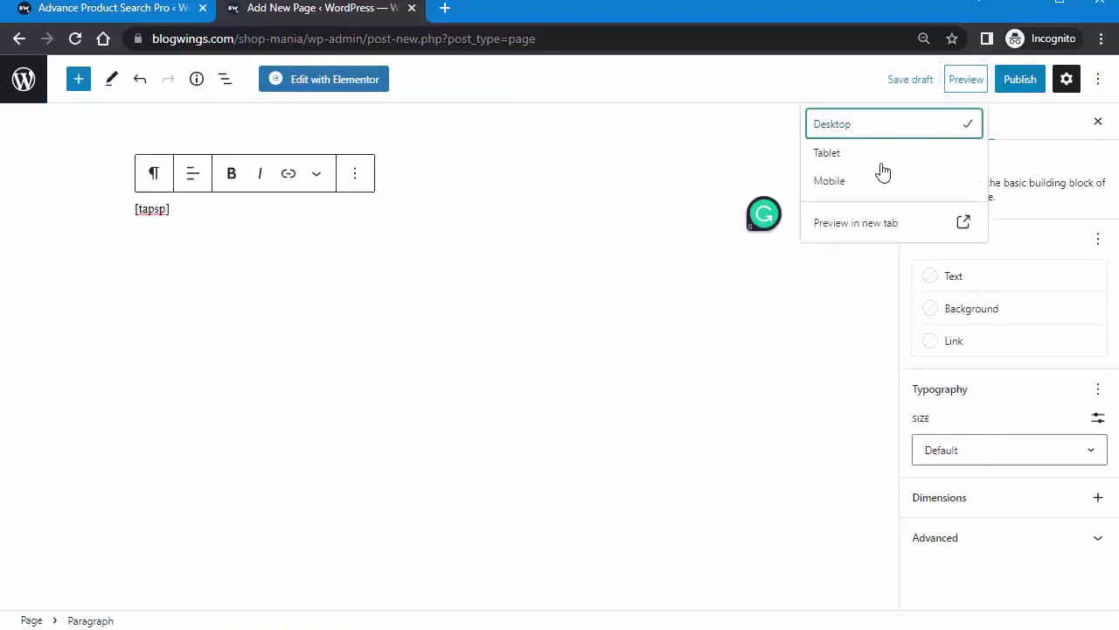
pyautogui.click(874, 225)
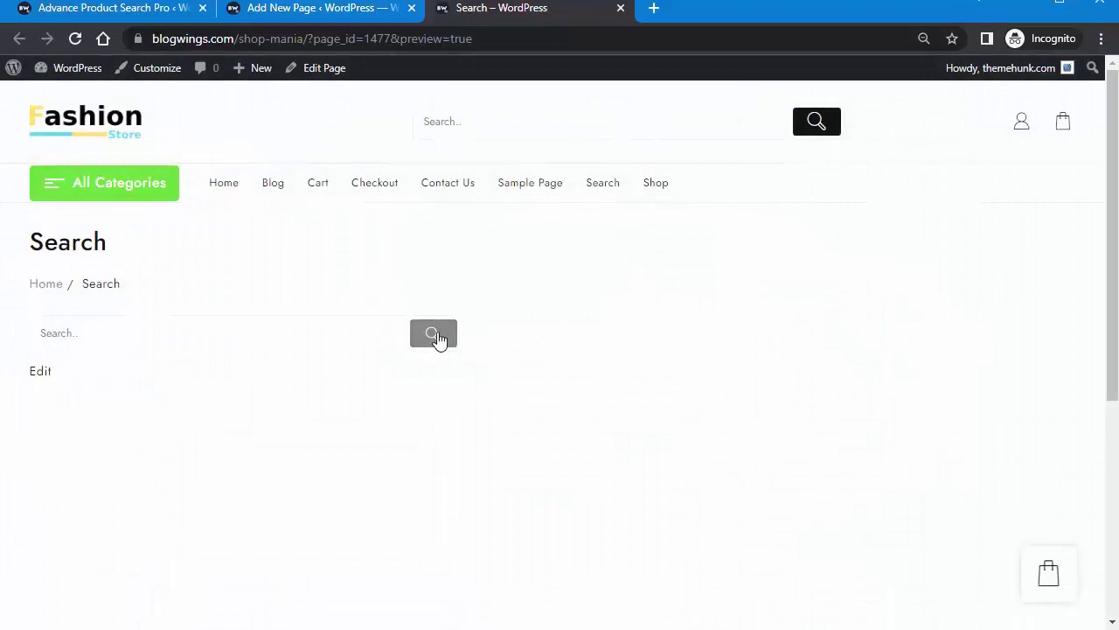
pyautogui.click(177, 10)
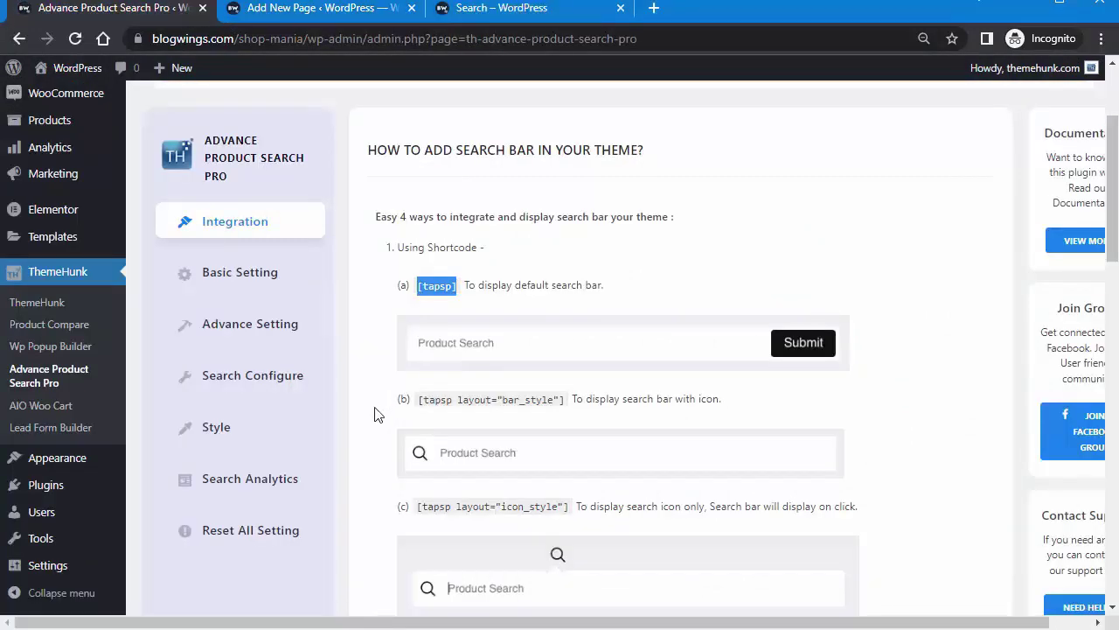
# Replace the Search page's shortcode with the copied [tapsp layout="icon_style"] shortcode
pyautogui.scroll(-2, 374, 414)
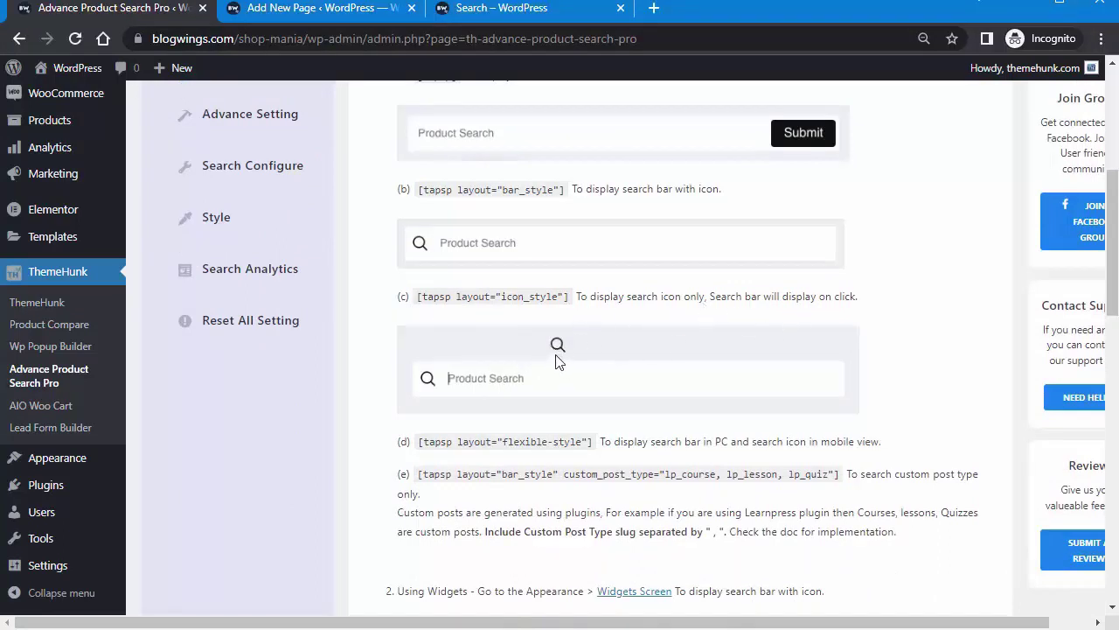
pyautogui.moveTo(414, 301); pyautogui.dragTo(570, 303)
pyautogui.hotkey('ctrl', 'c')
pyautogui.click(326, 11)
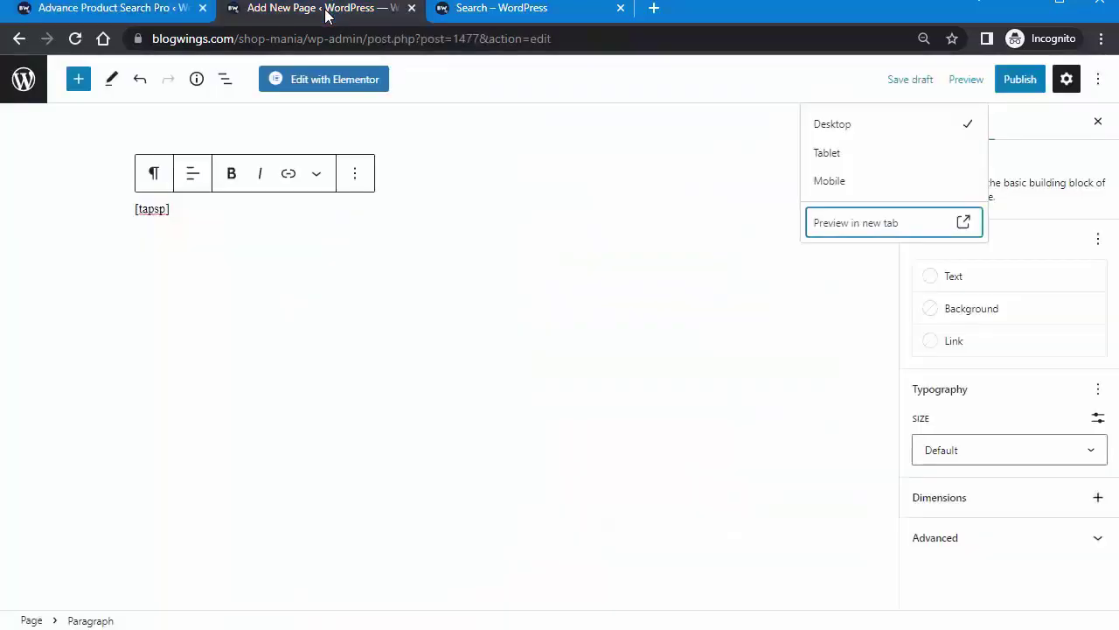
pyautogui.click(243, 210)
pyautogui.press('BackSpace')
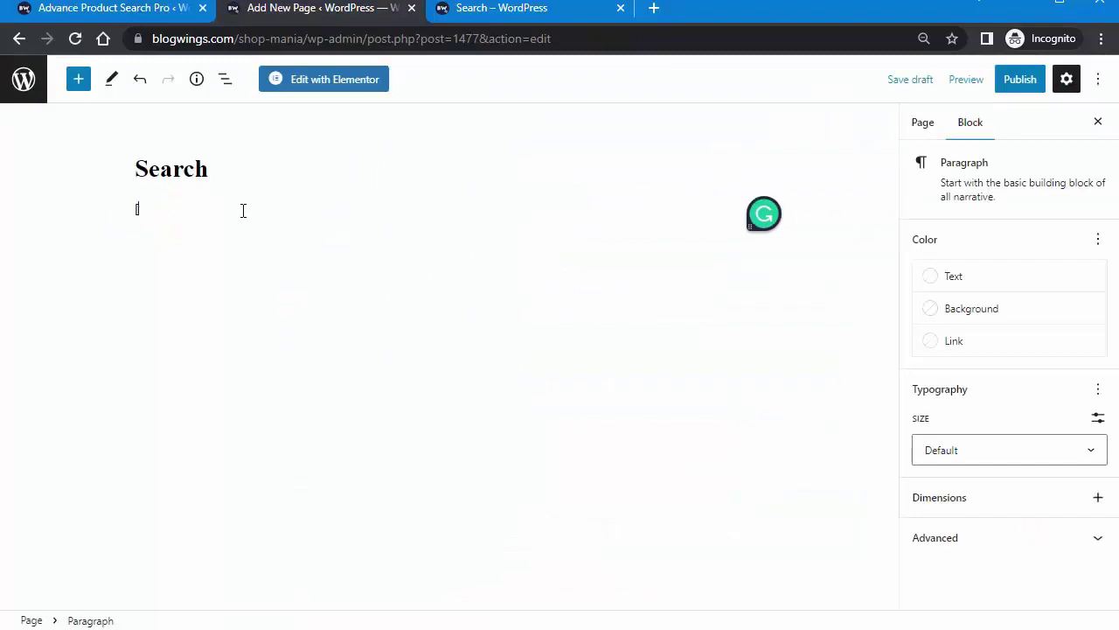
pyautogui.press('BackSpace')
pyautogui.hotkey('ctrl', 'v')
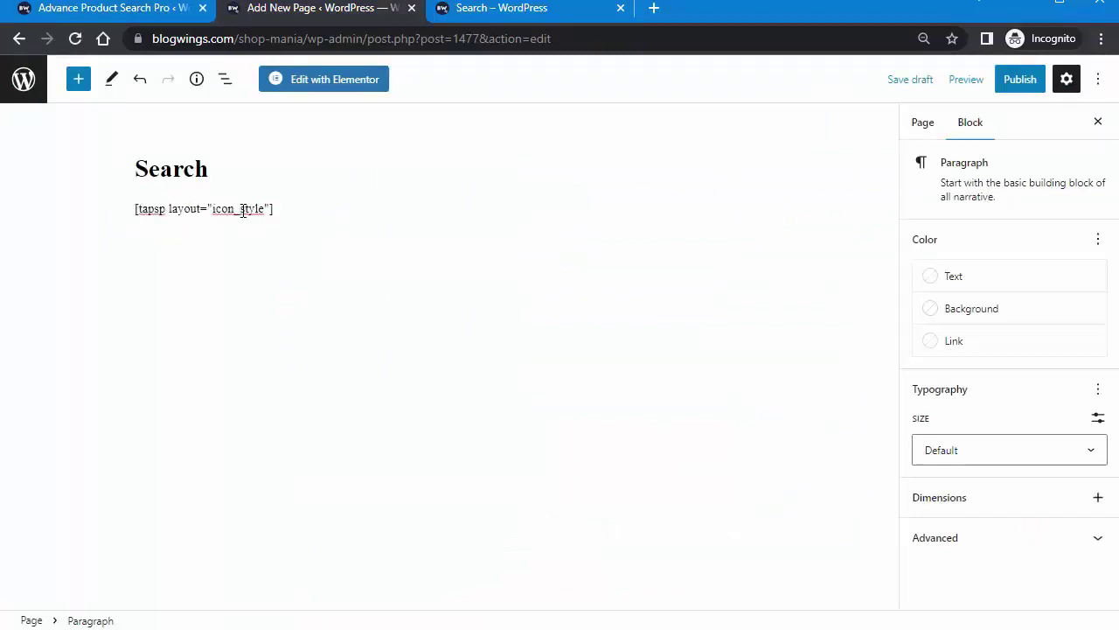
# Preview the updated Search page in a new tab to check the search icon
pyautogui.click(966, 80)
pyautogui.click(495, 10)
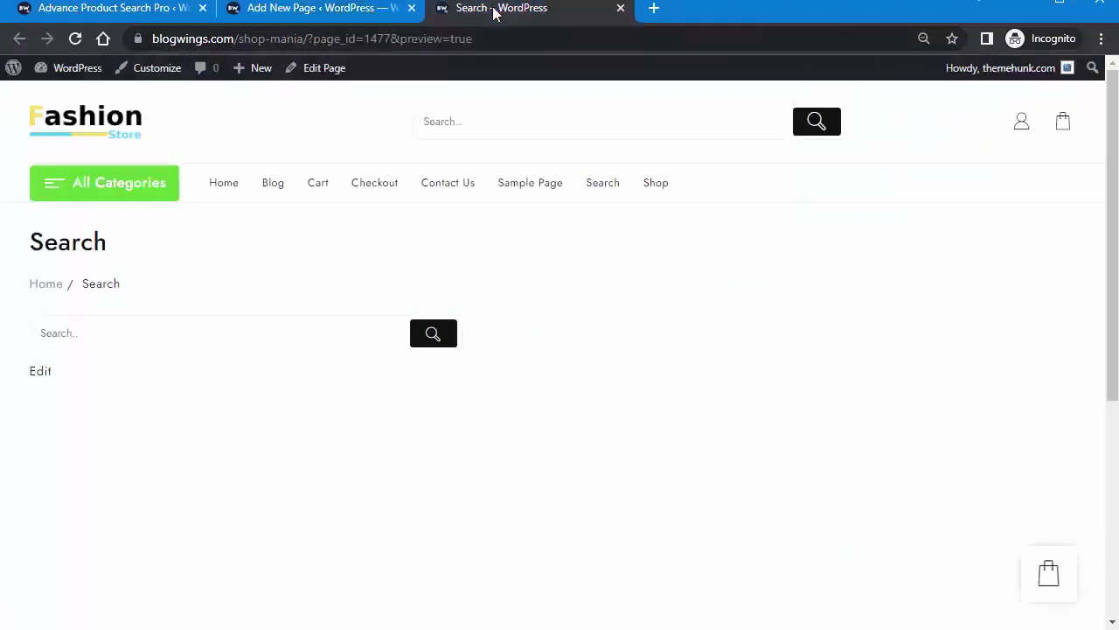
pyautogui.click(348, 8)
pyautogui.click(902, 221)
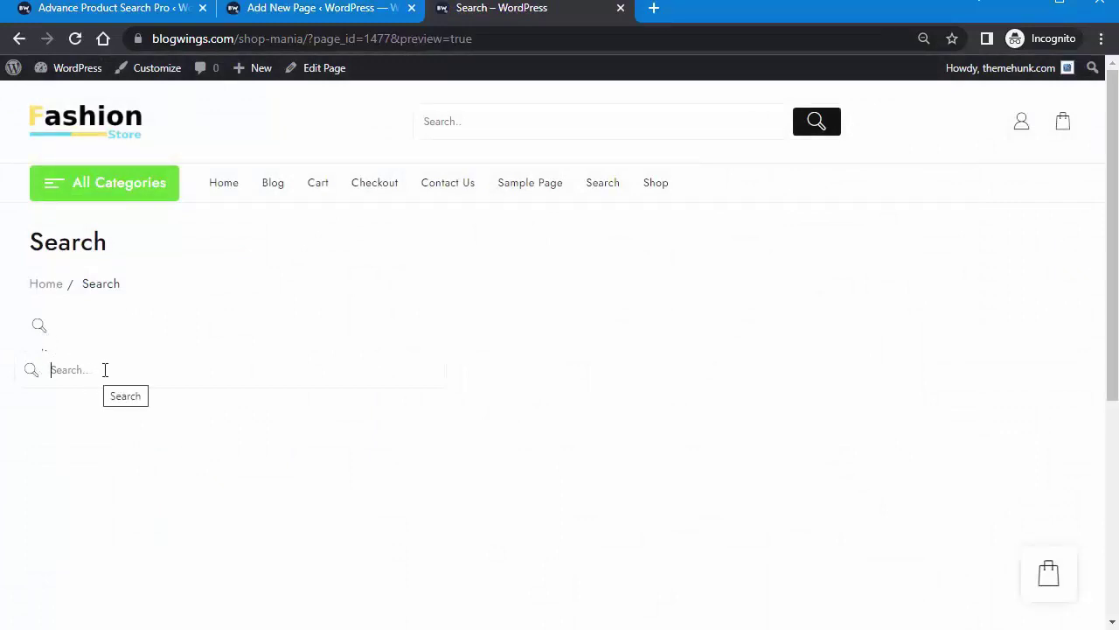
# Open the Widgets screen from the plugin documentation and close the page editor and preview tabs
pyautogui.click(175, 9)
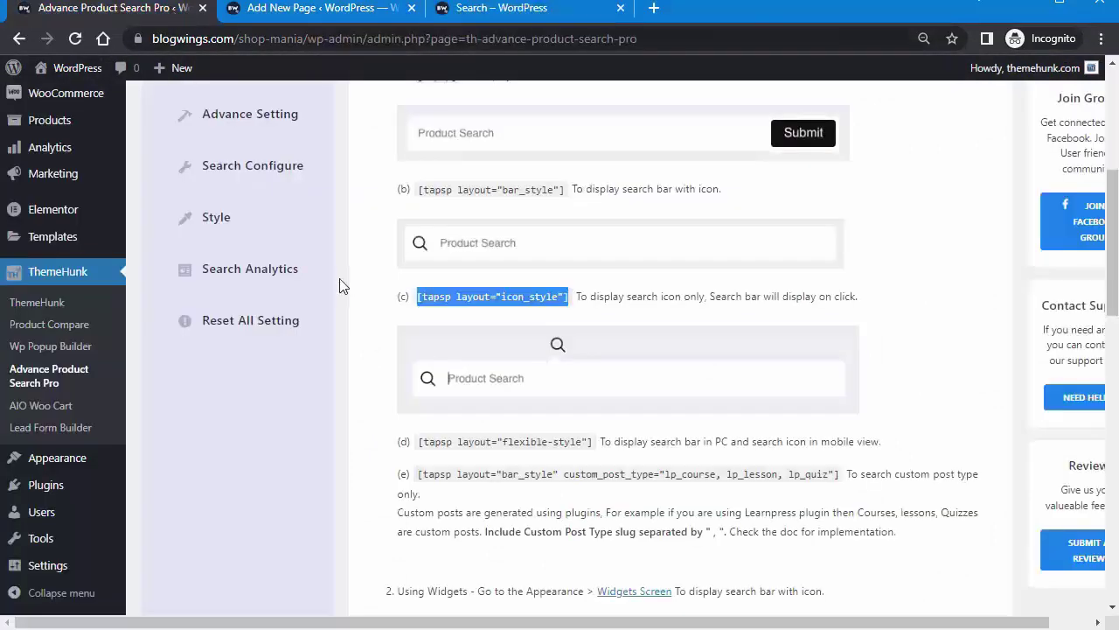
pyautogui.scroll(-3, 376, 379)
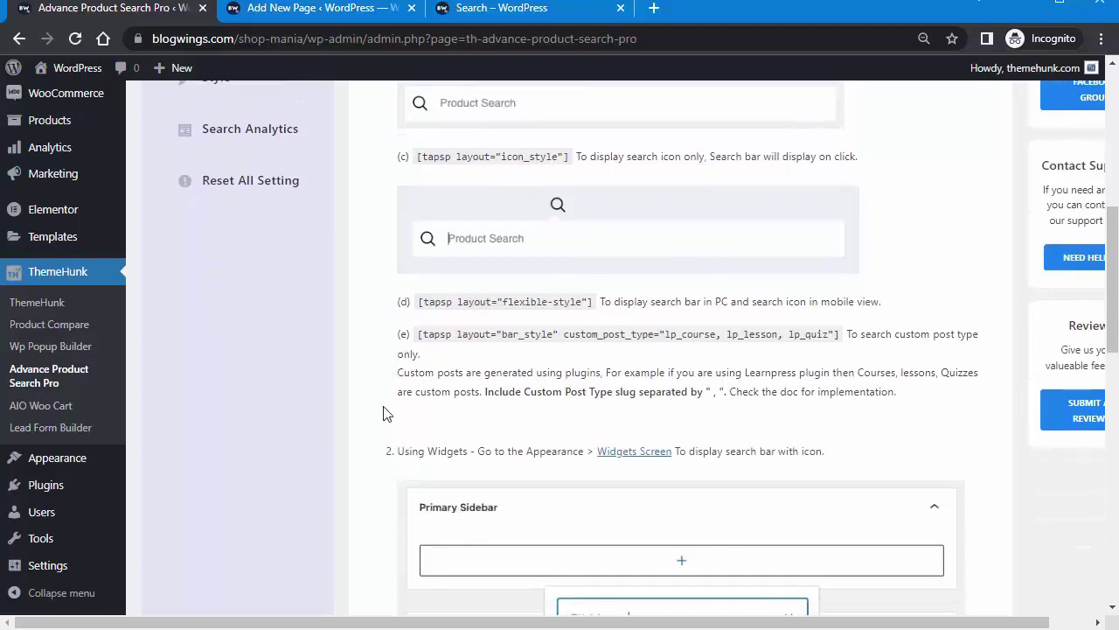
pyautogui.scroll(-3, 387, 413)
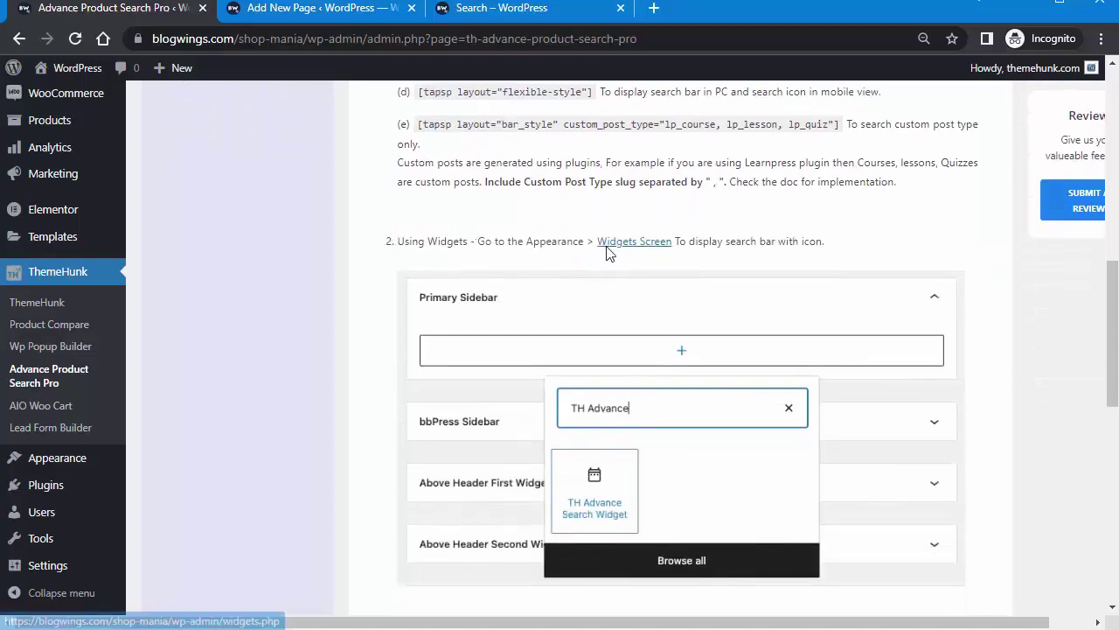
pyautogui.scroll(-1, 607, 254)
pyautogui.click(635, 207)
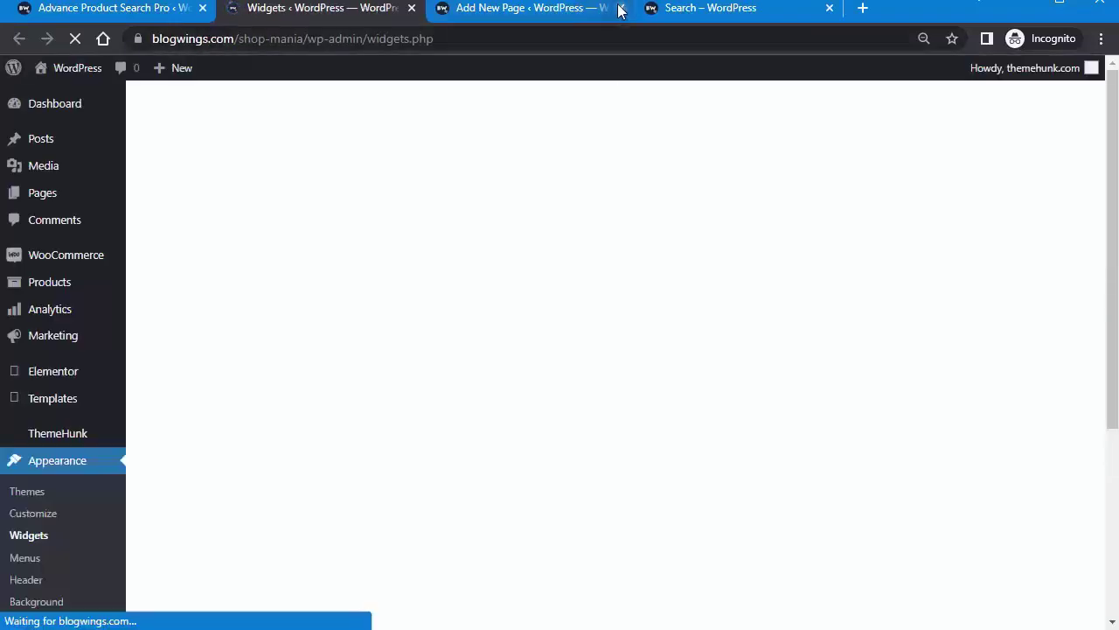
pyautogui.click(621, 8)
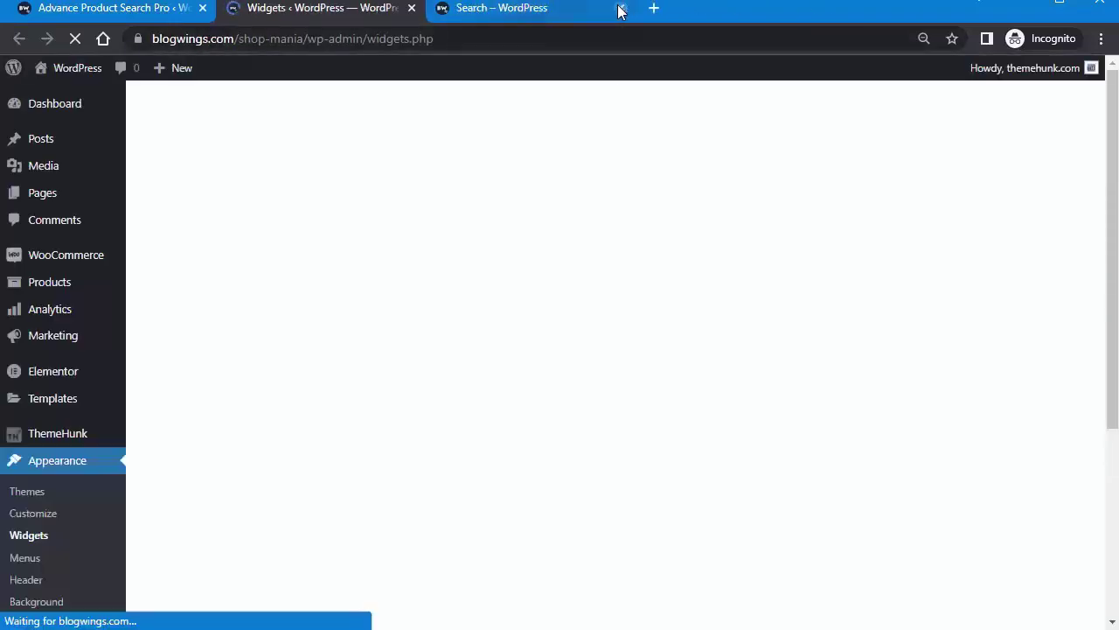
pyautogui.click(621, 8)
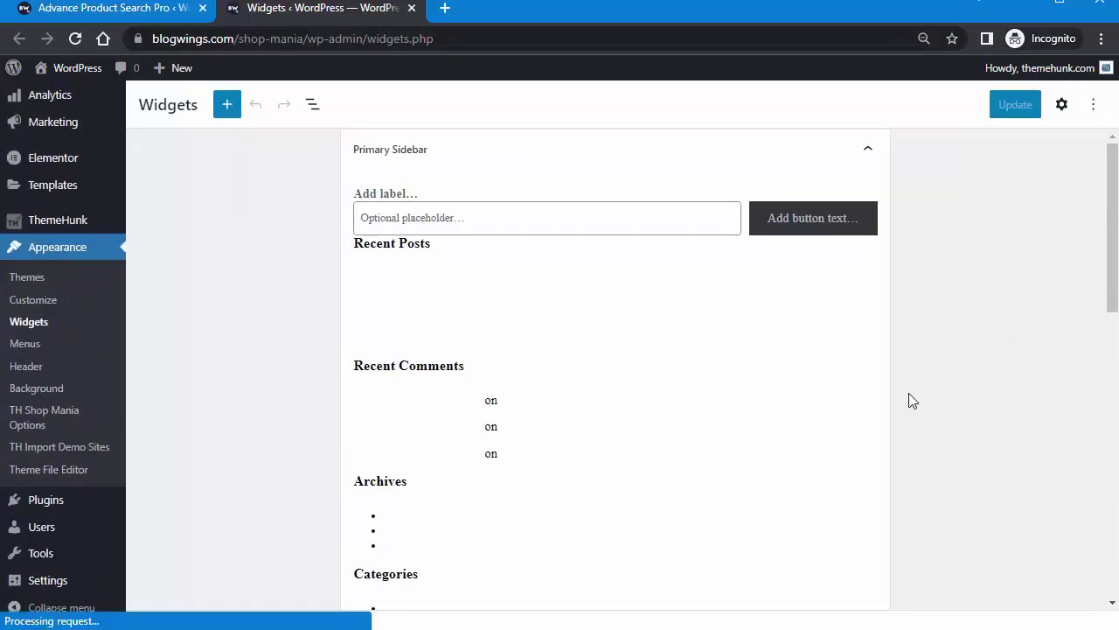
# Add a Product Search block to the Above Header Widget area and update the widgets
pyautogui.moveTo(1113, 246); pyautogui.dragTo(1113, 524)
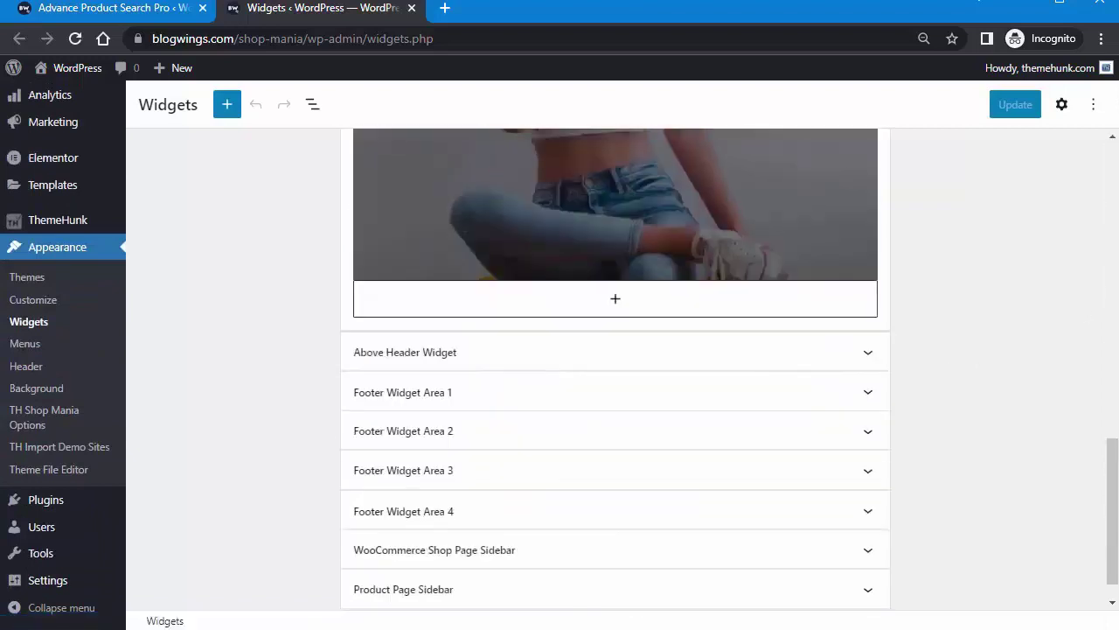
pyautogui.click(607, 361)
pyautogui.click(615, 411)
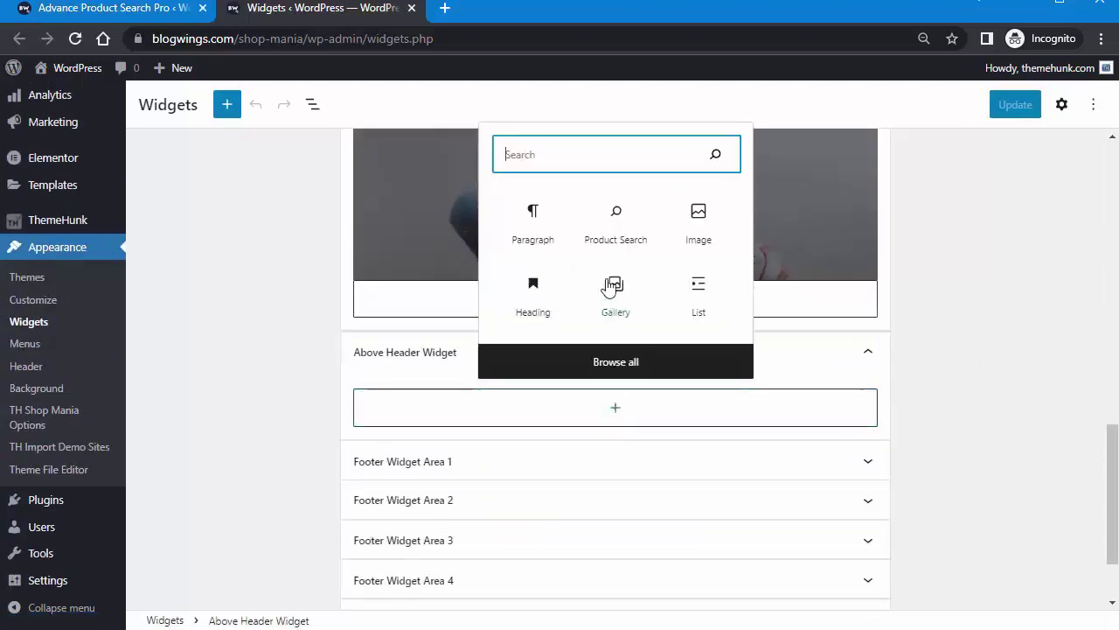
pyautogui.click(616, 220)
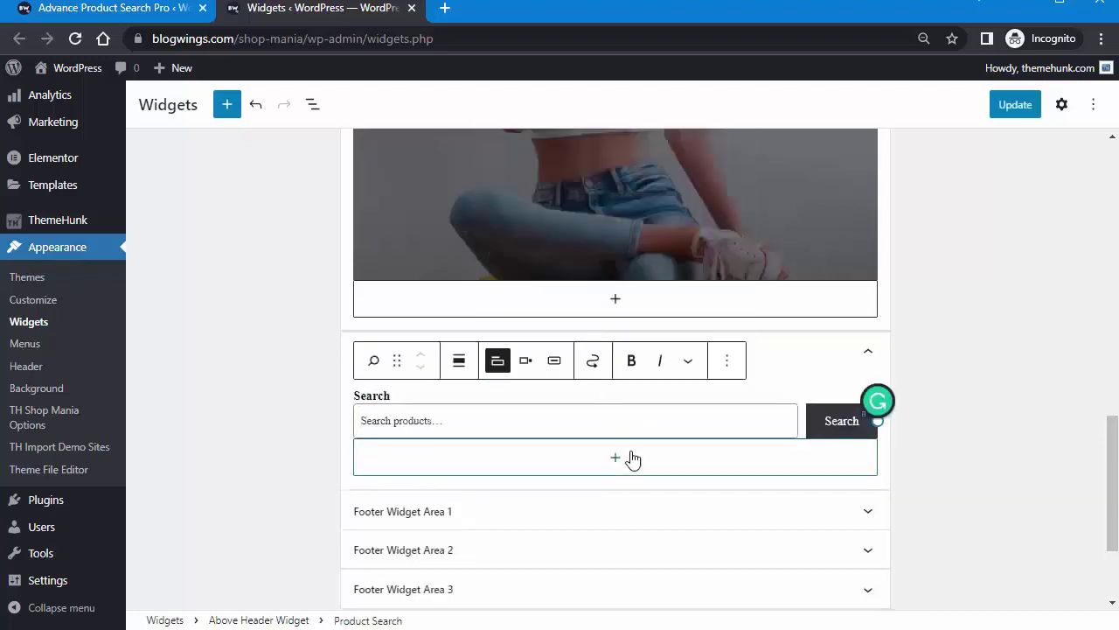
pyautogui.click(1011, 107)
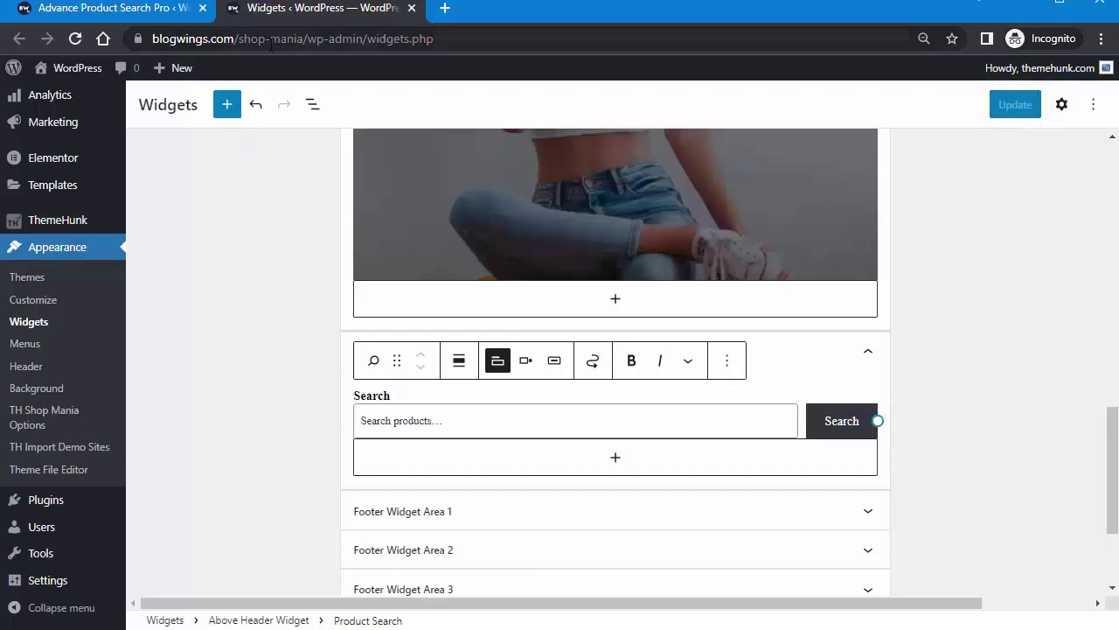
pyautogui.moveTo(72, 75)
pyautogui.click(57, 96)
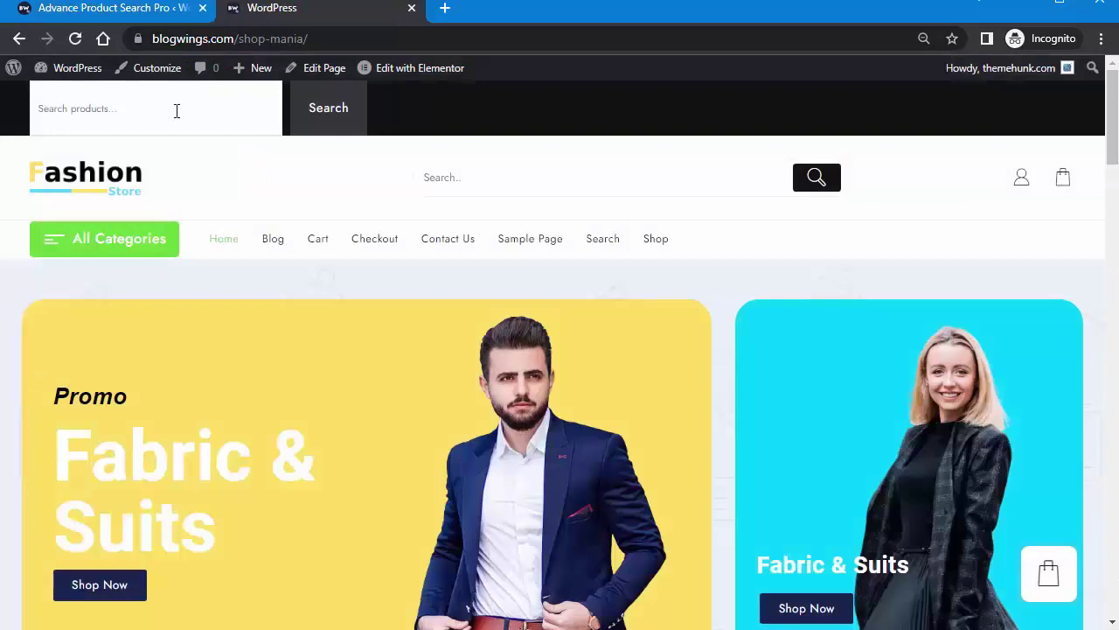
pyautogui.click(166, 112)
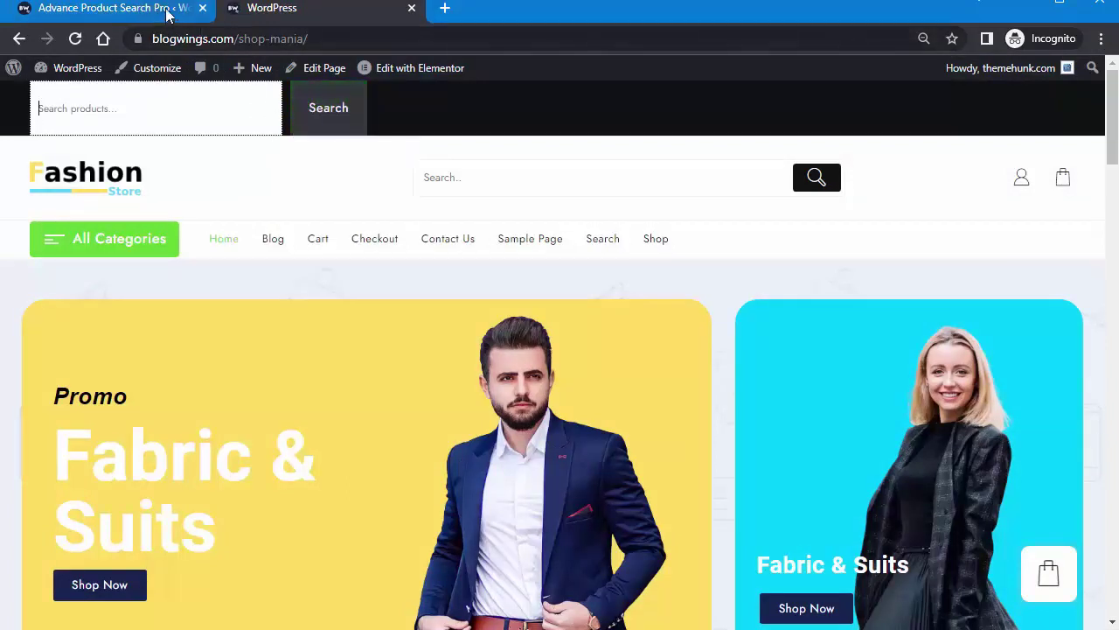
pyautogui.click(127, 11)
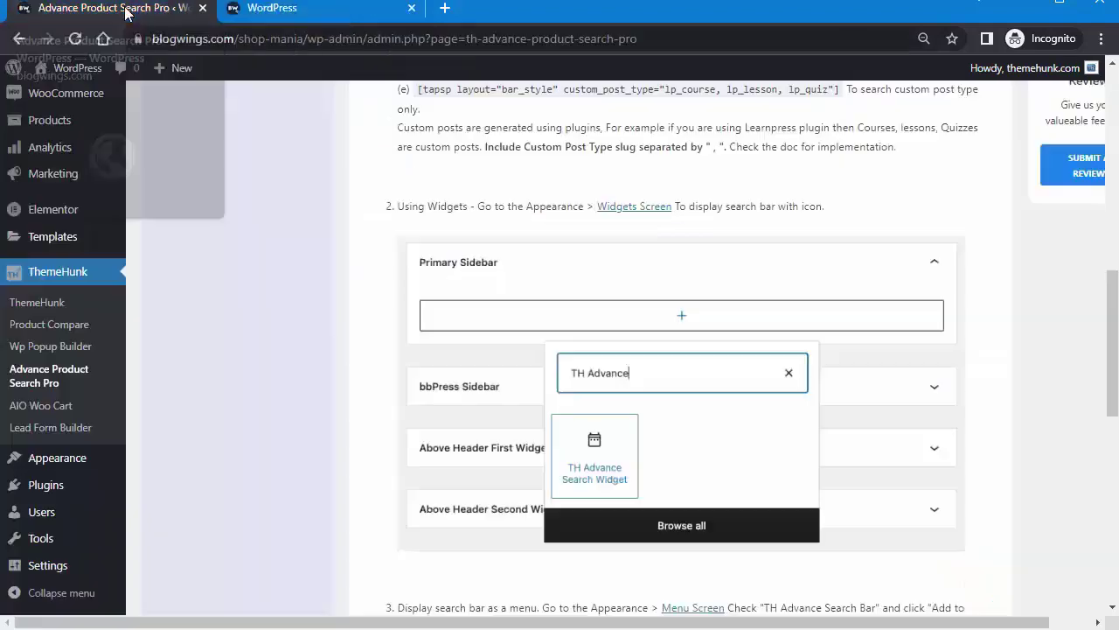
pyautogui.scroll(-2, 370, 320)
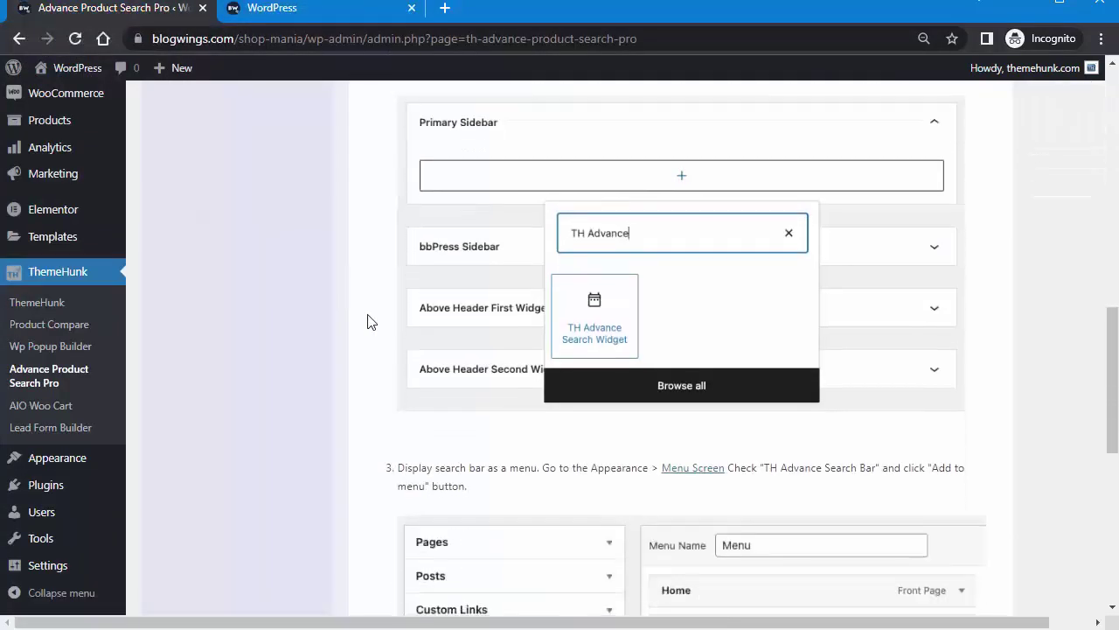
pyautogui.scroll(-4, 368, 322)
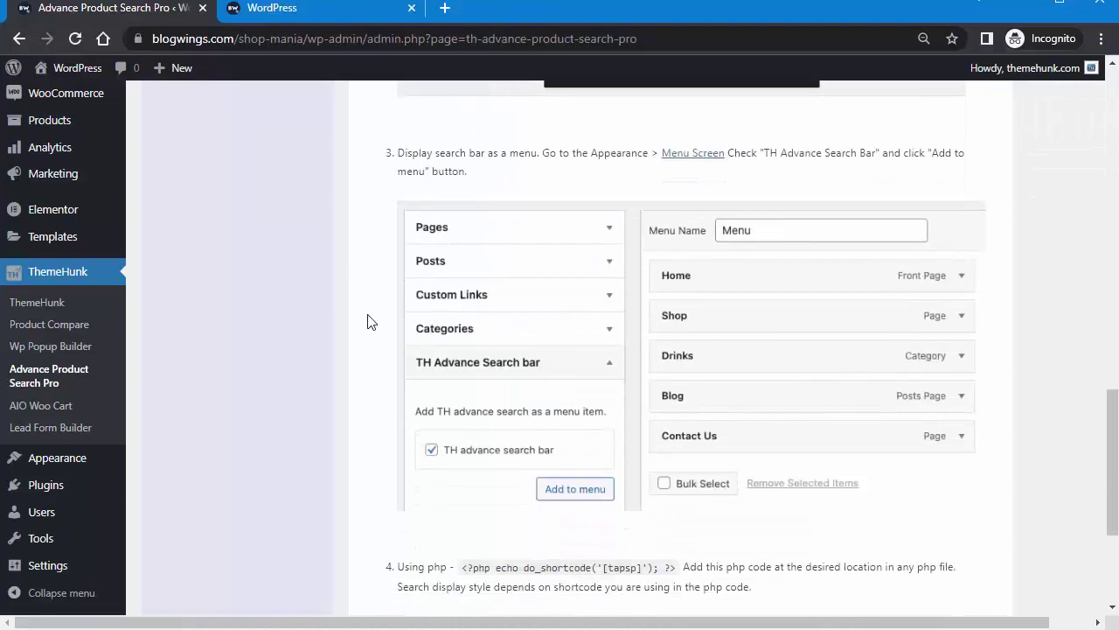
# Open the Menus page in a new tab from the Menu Screen link
pyautogui.scroll(-1, 367, 322)
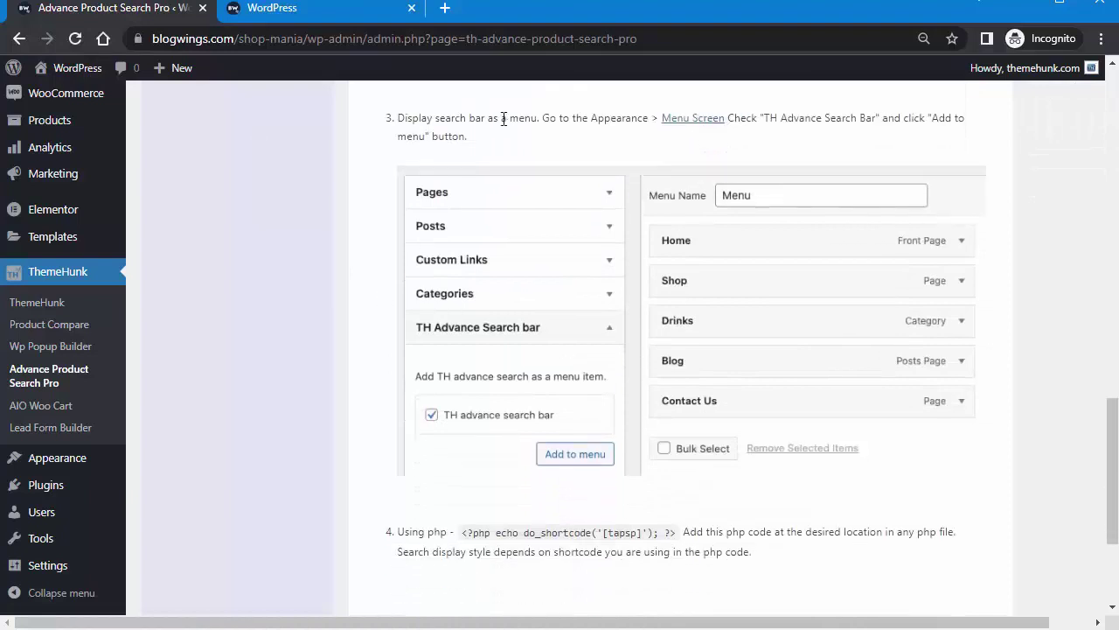
pyautogui.click(692, 118)
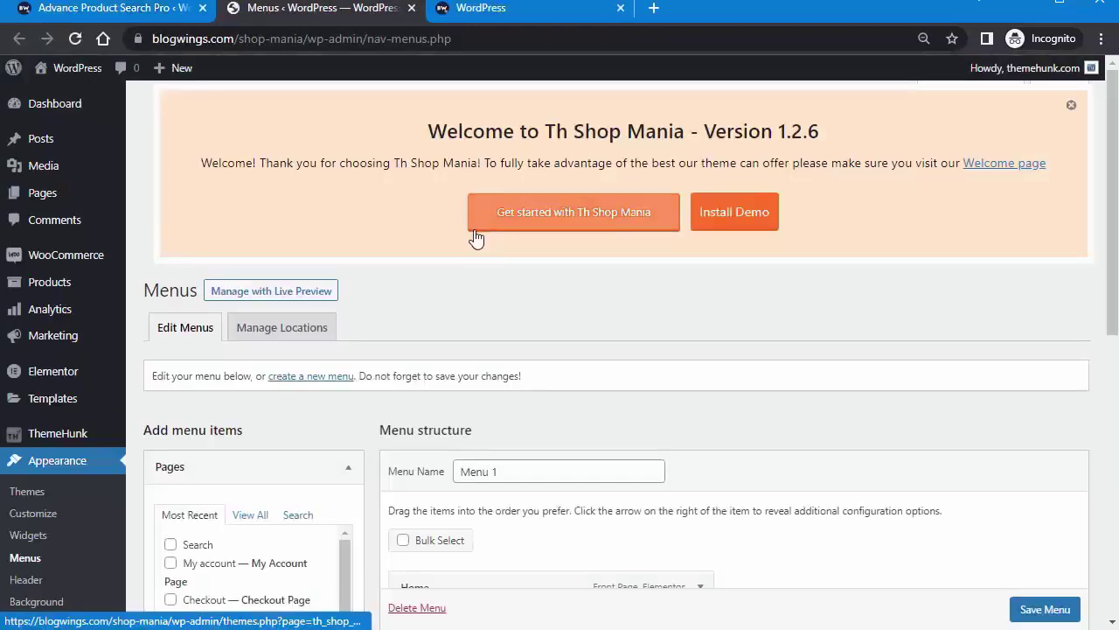
pyautogui.scroll(-3, 372, 488)
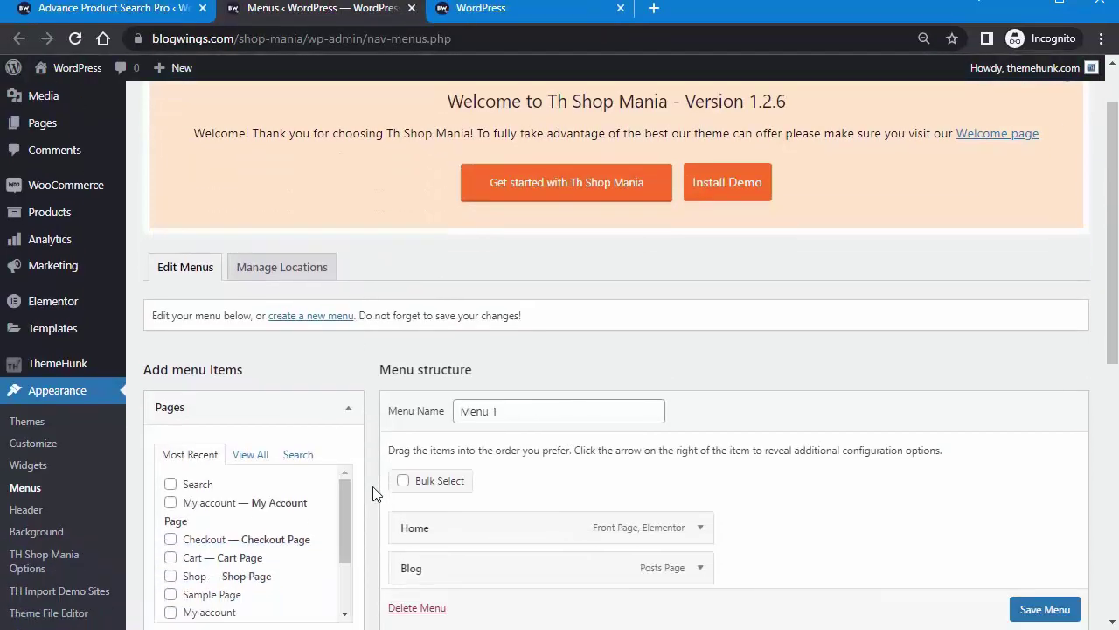
pyautogui.scroll(-2, 373, 494)
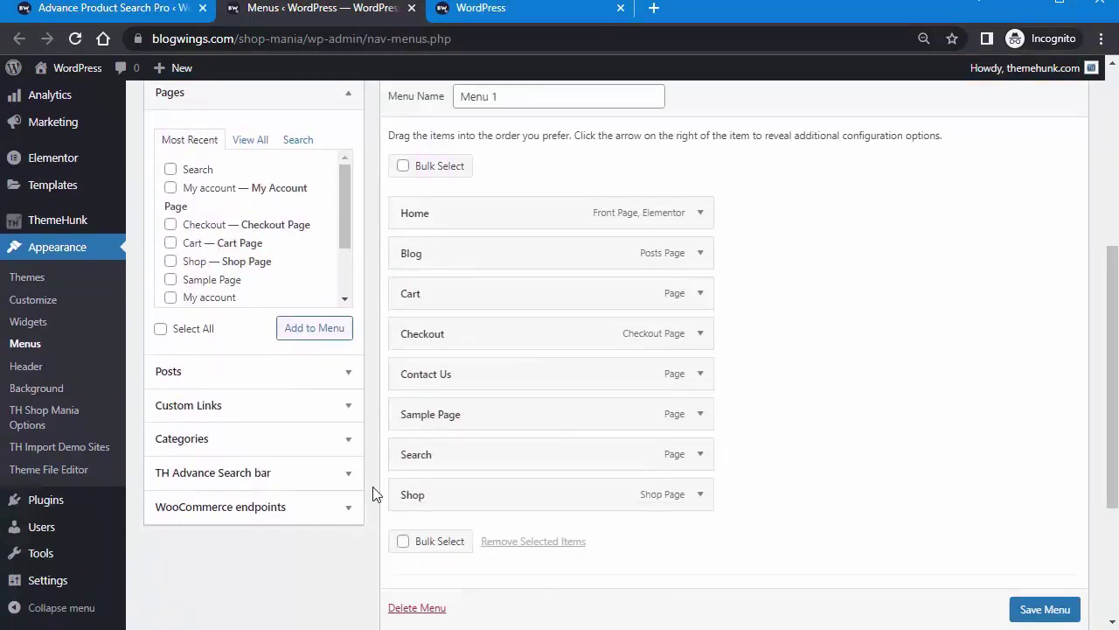
pyautogui.scroll(-1, 373, 494)
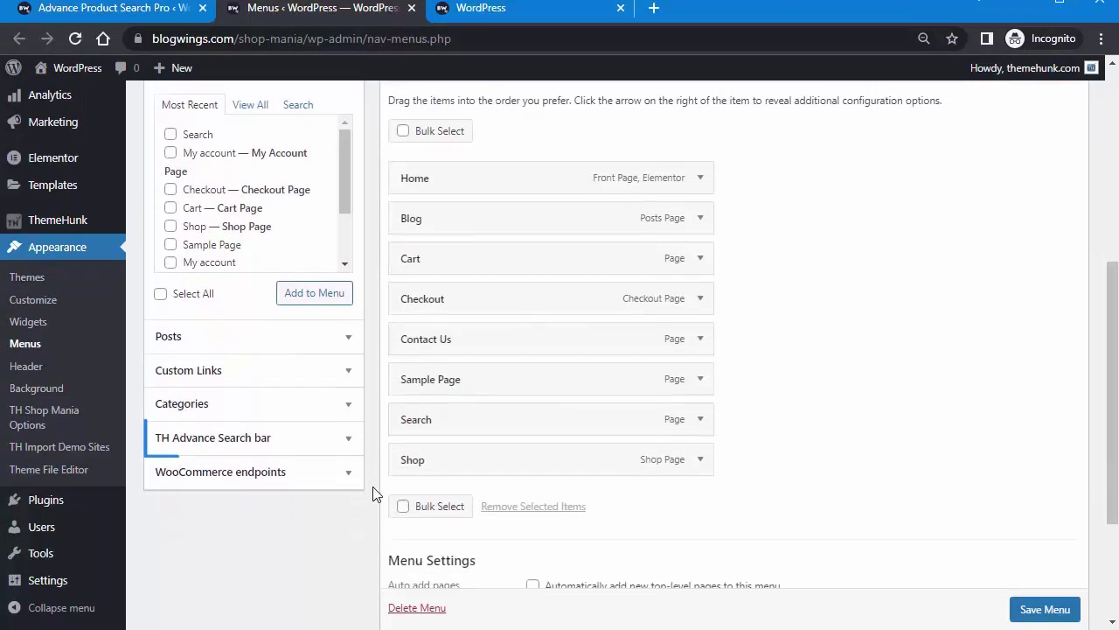
# Add the TH Advance Search bar item to Menu 1, save, and view the storefront
pyautogui.click(313, 447)
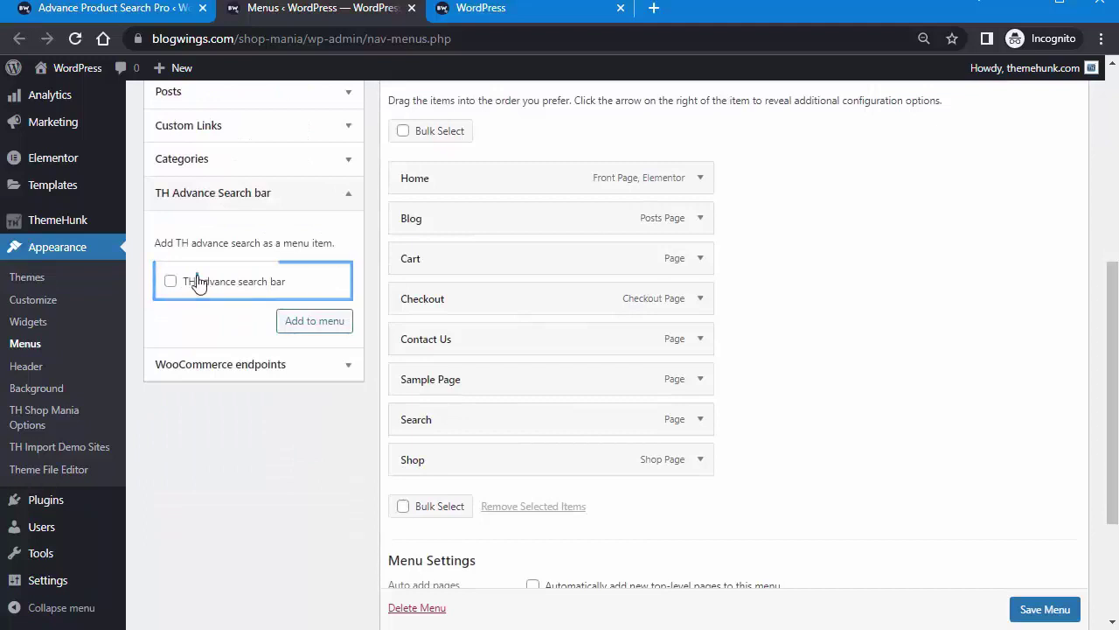
pyautogui.click(172, 282)
pyautogui.click(316, 321)
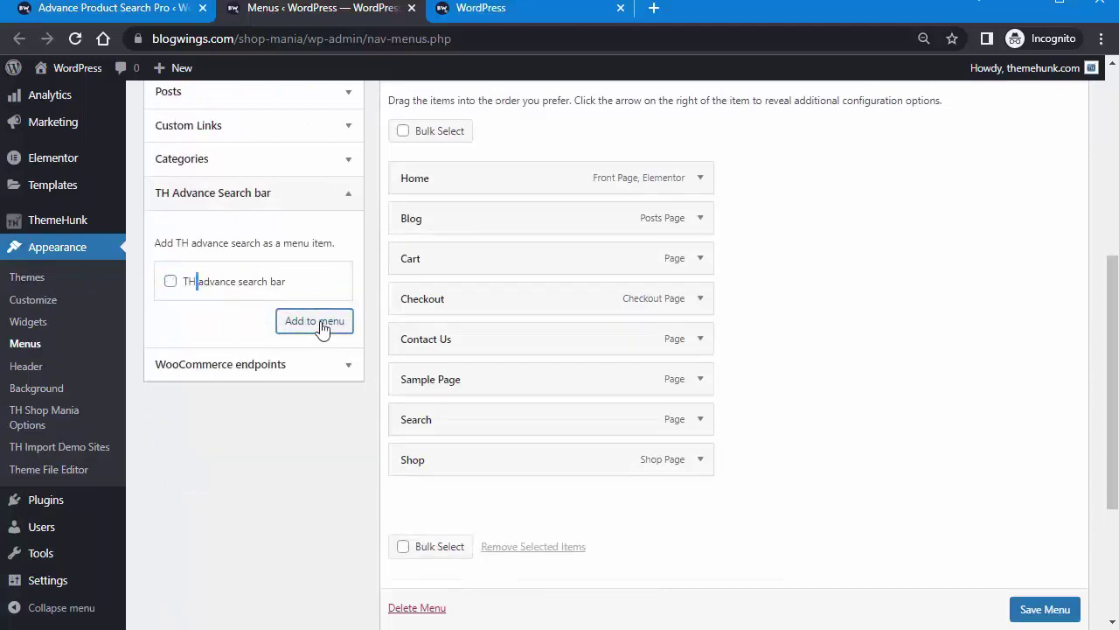
pyautogui.click(1062, 615)
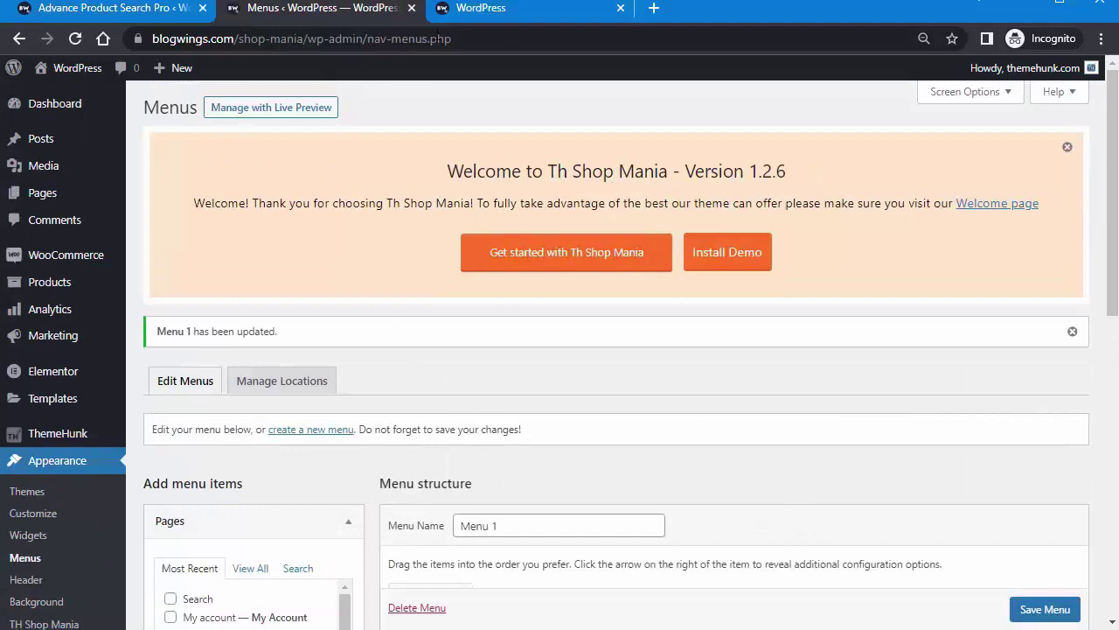
pyautogui.click(517, 11)
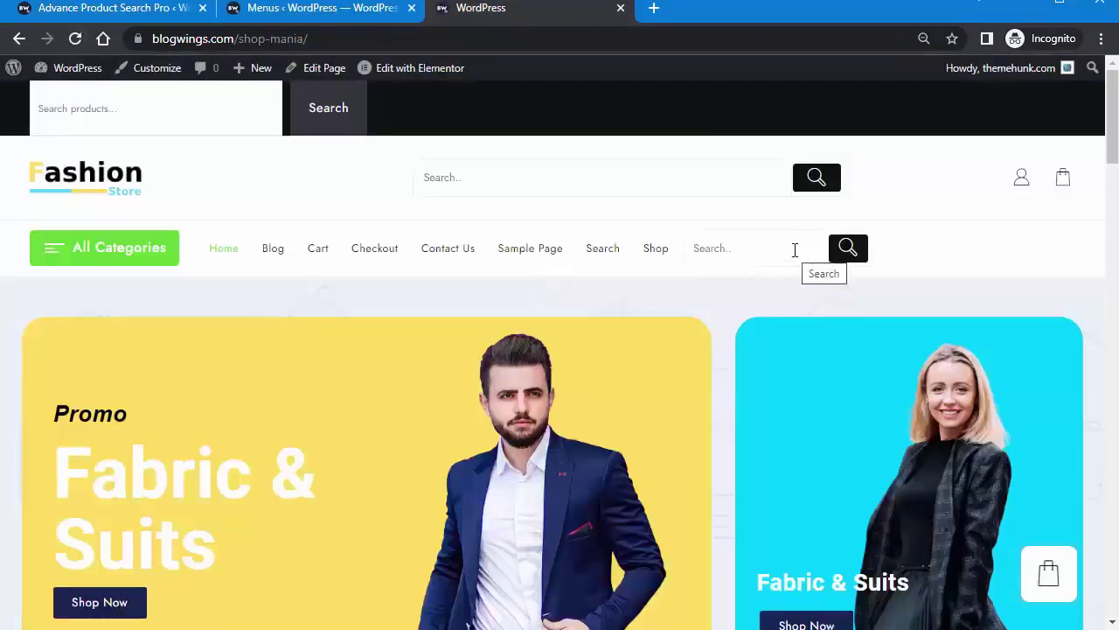
# Close the Menus tab and scroll back through the Advance Product Search Pro integration guide
pyautogui.click(348, 11)
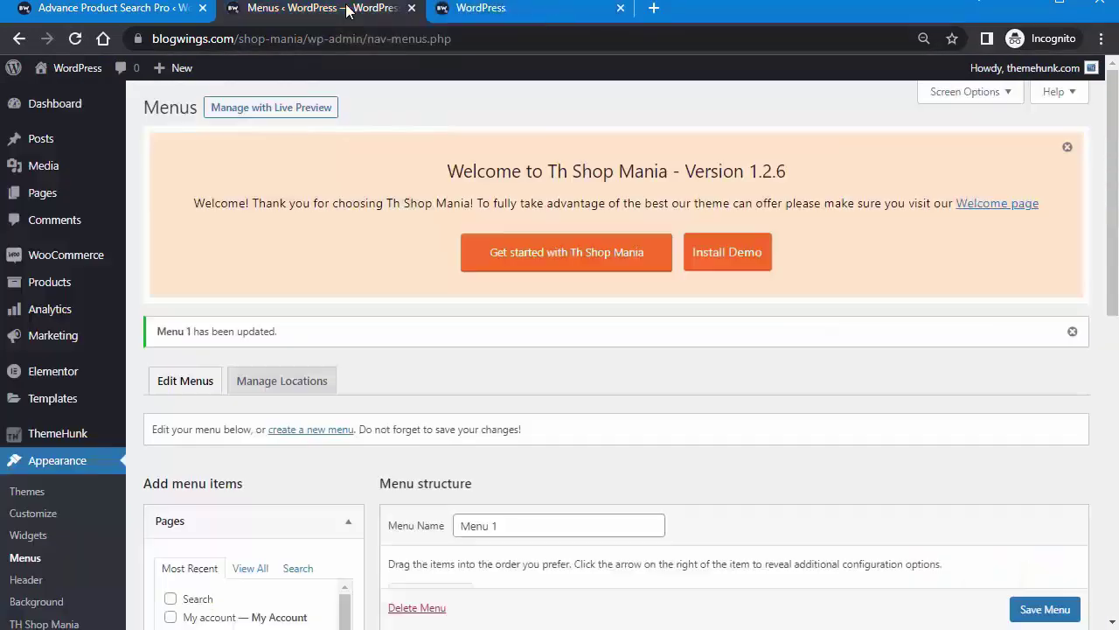
pyautogui.scroll(-4, 371, 536)
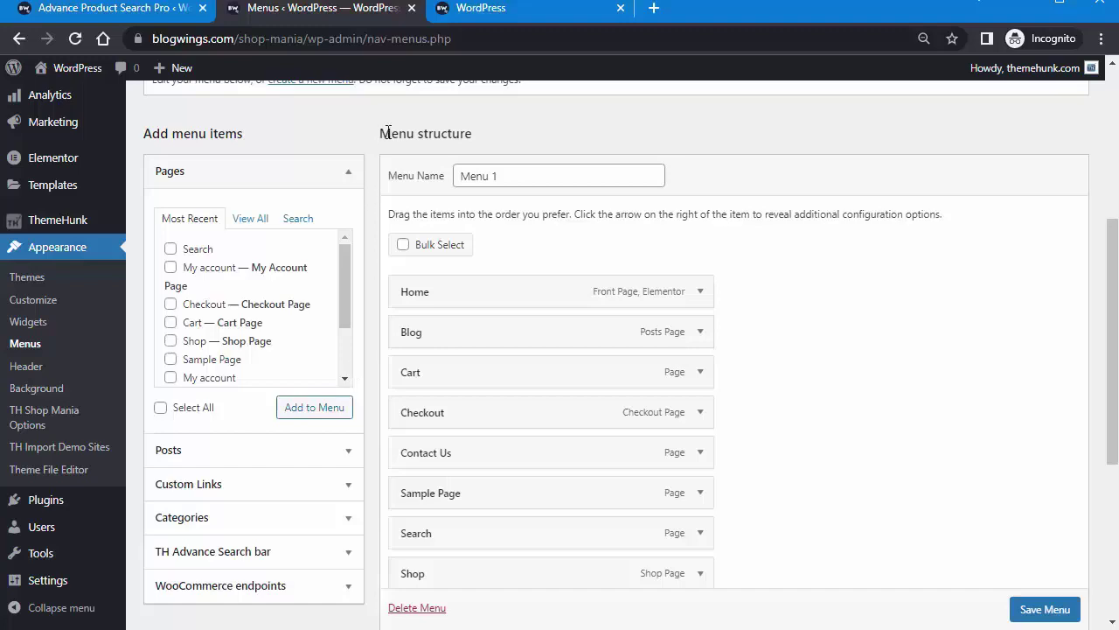
pyautogui.click(412, 8)
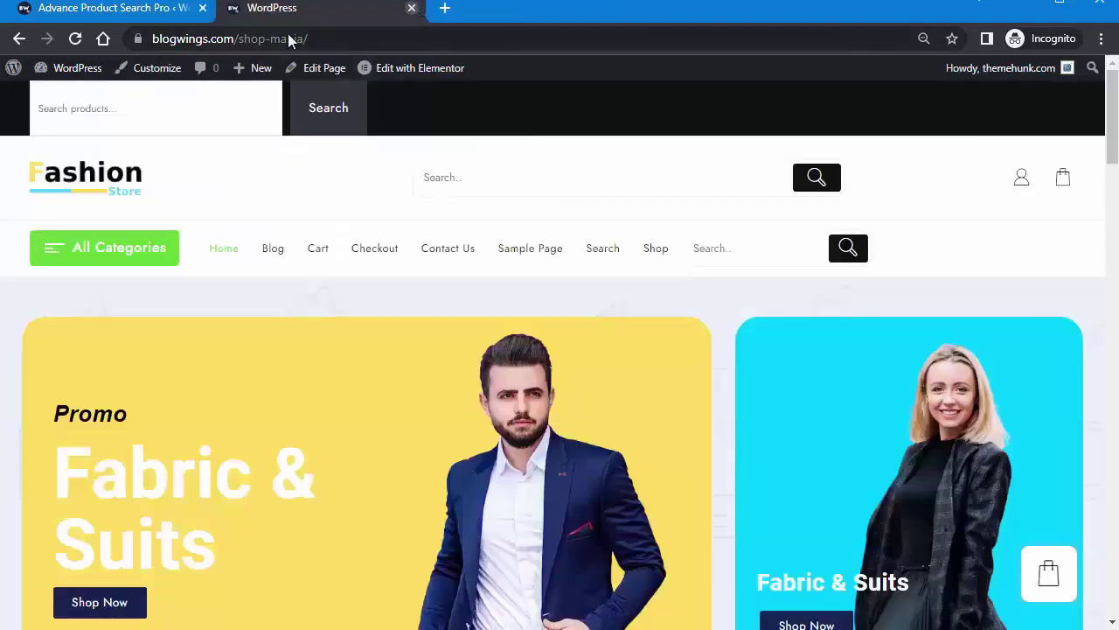
pyautogui.click(144, 8)
pyautogui.scroll(-3, 368, 388)
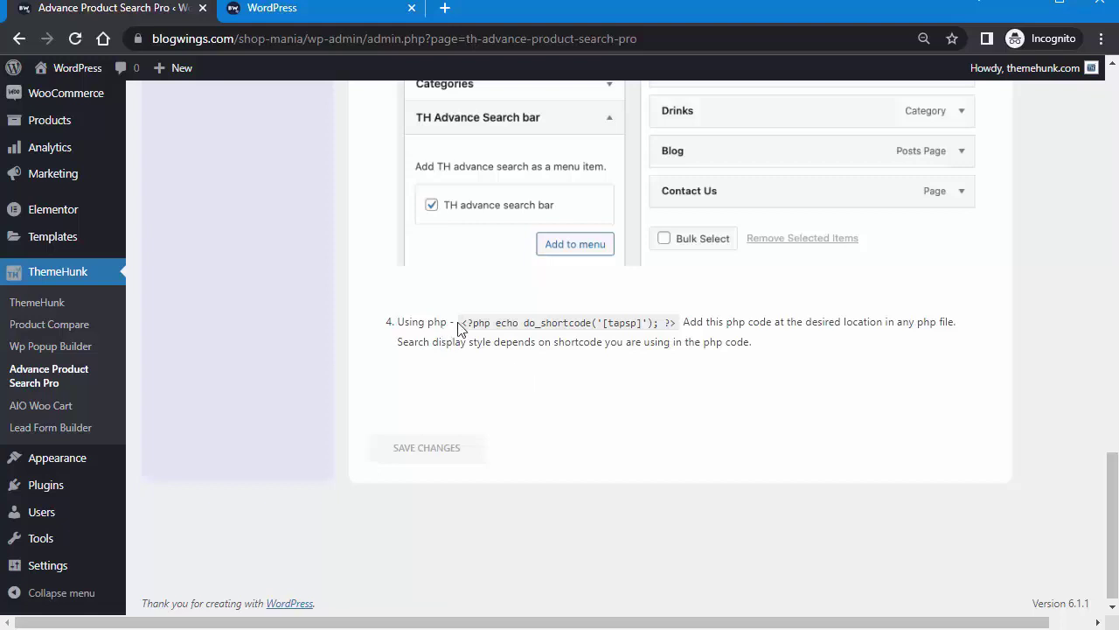
pyautogui.scroll(20, 462, 336)
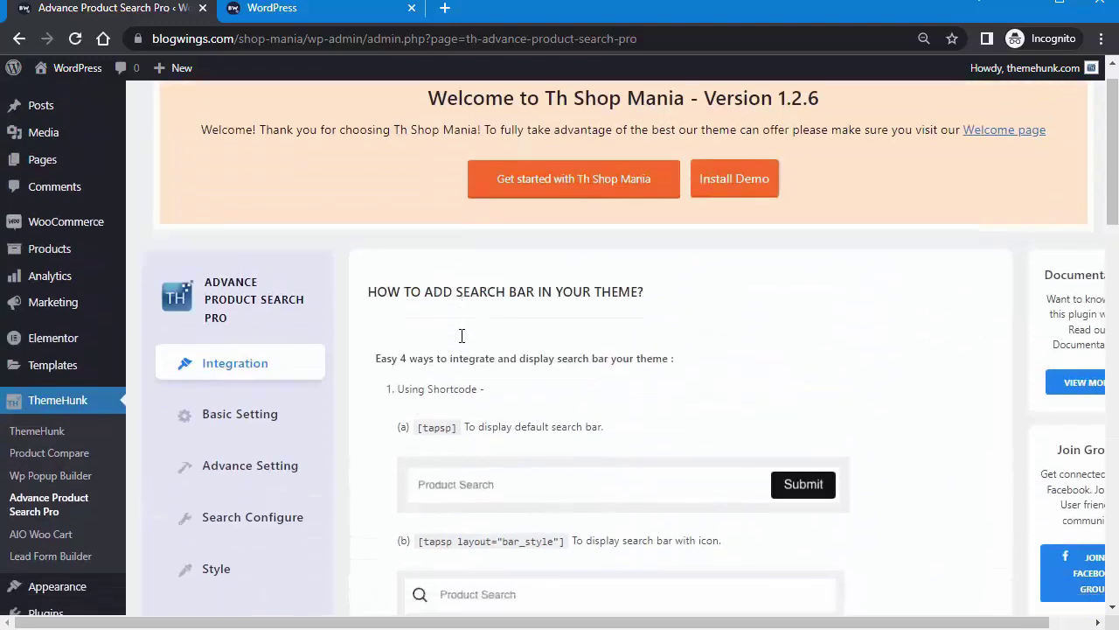
pyautogui.scroll(-2, 461, 334)
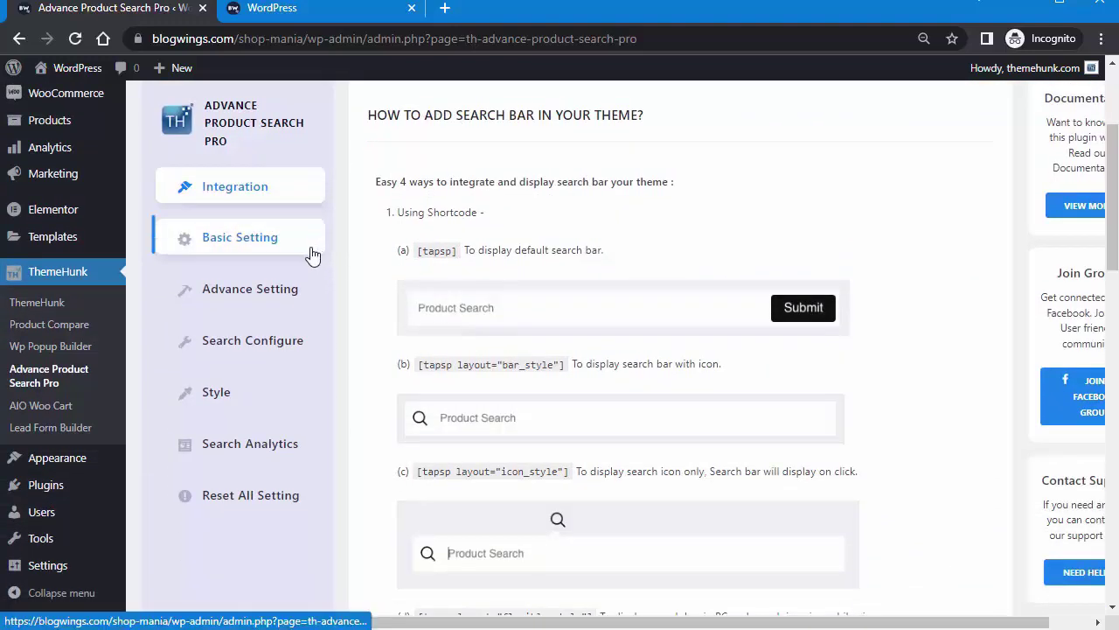
# In Basic Setting, keep the submit button enabled and set its label to 'submit' and placeholder to 'Search here'
pyautogui.click(310, 255)
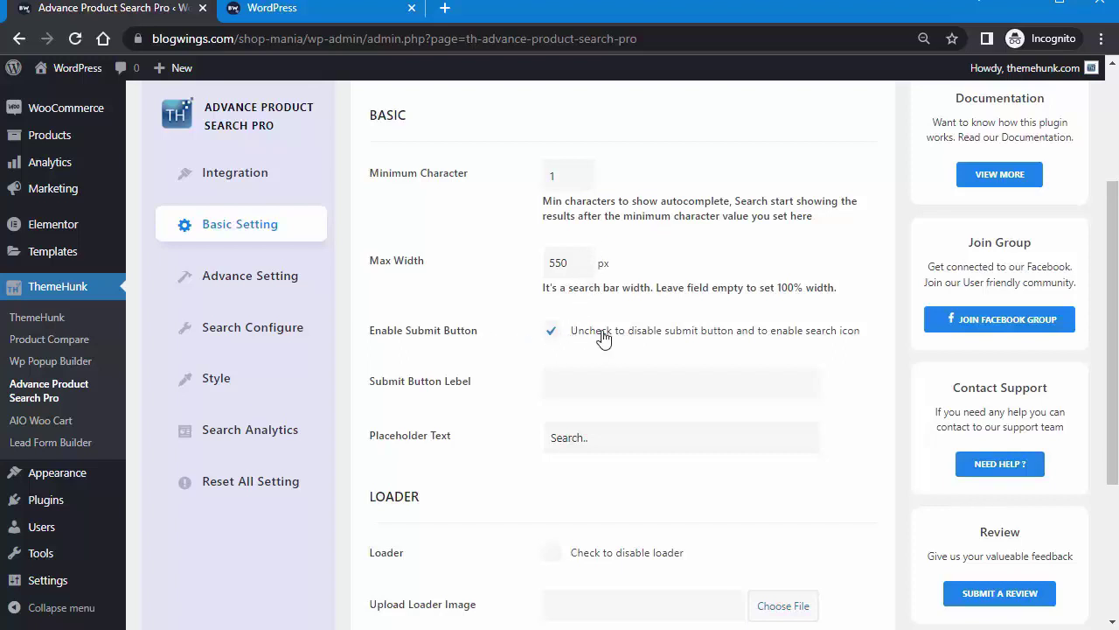
pyautogui.click(552, 335)
pyautogui.click(554, 337)
pyautogui.click(552, 336)
pyautogui.click(553, 338)
pyautogui.click(573, 382)
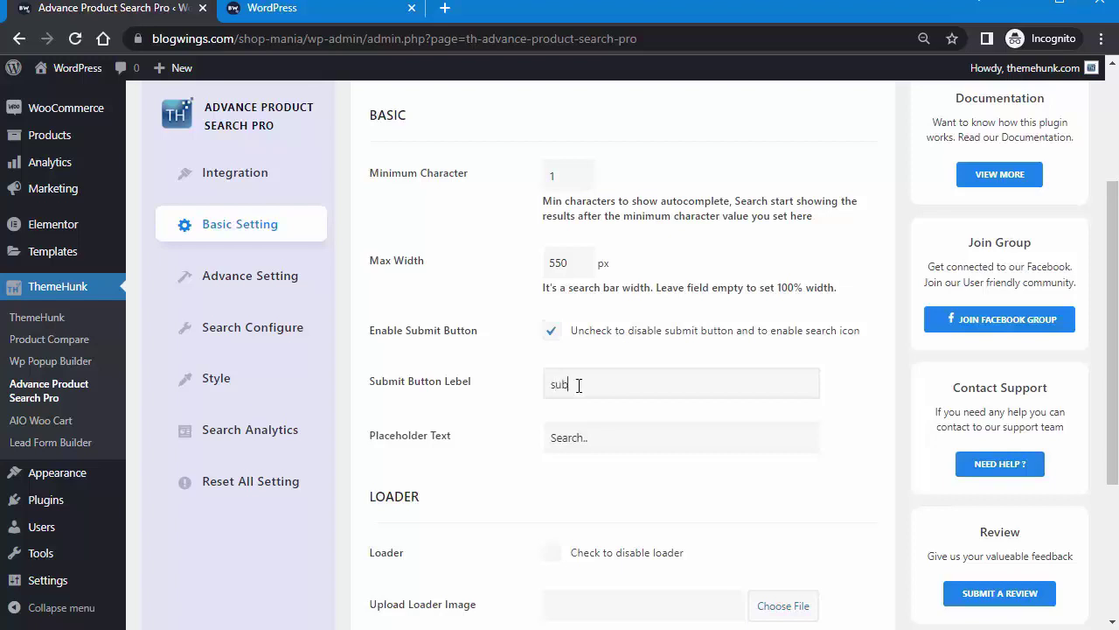
pyautogui.click(547, 474)
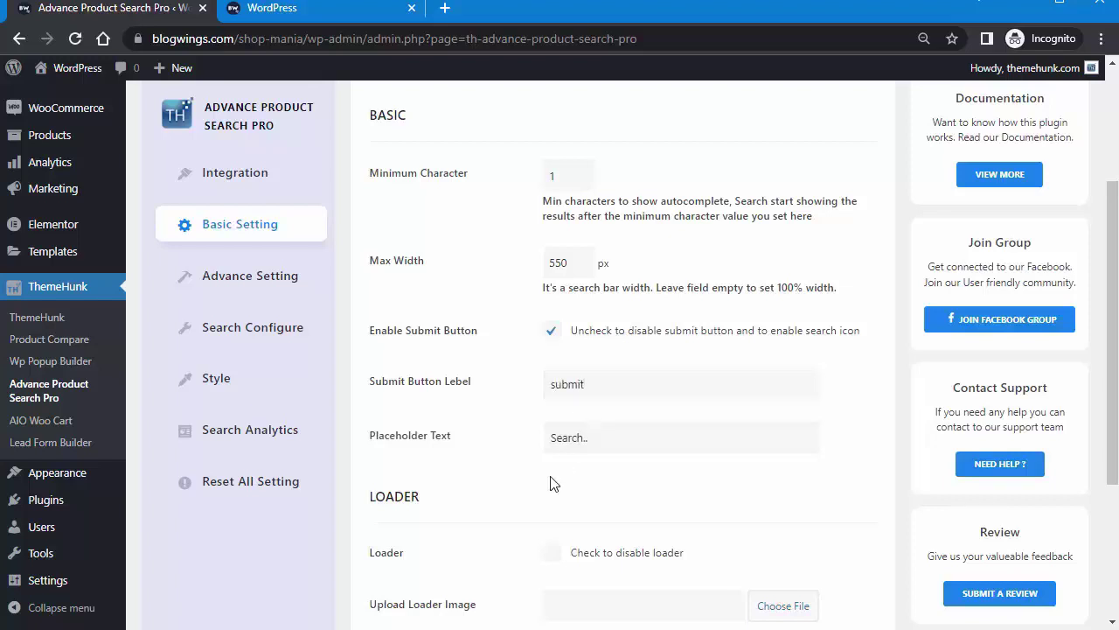
# Disable the search loader, save the Basic Settings, and reload the storefront
pyautogui.scroll(-1, 550, 482)
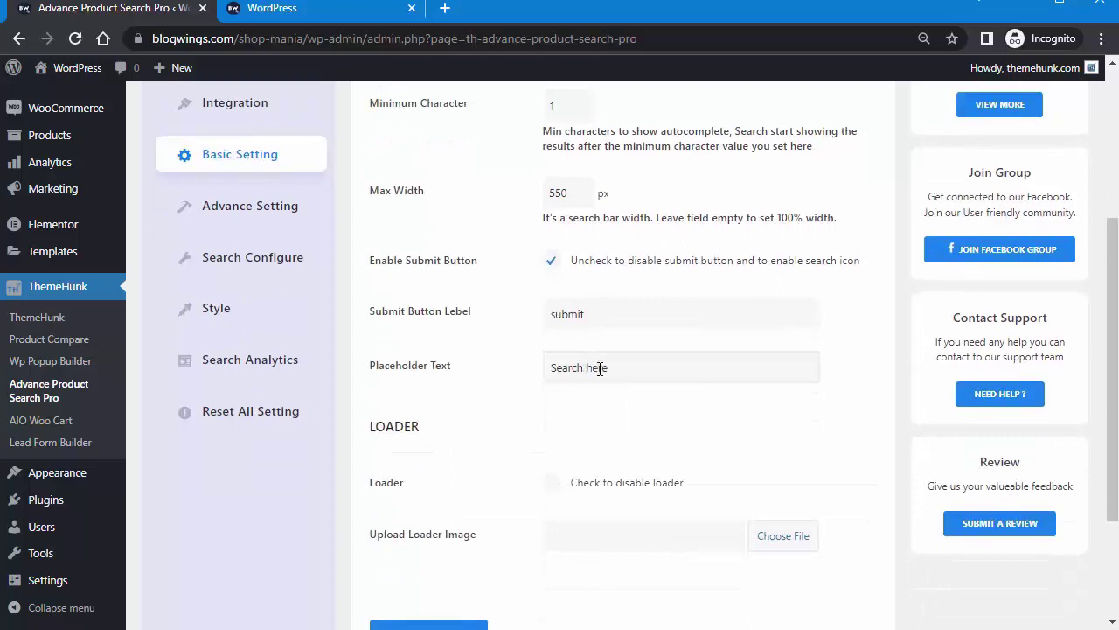
pyautogui.scroll(-2, 533, 439)
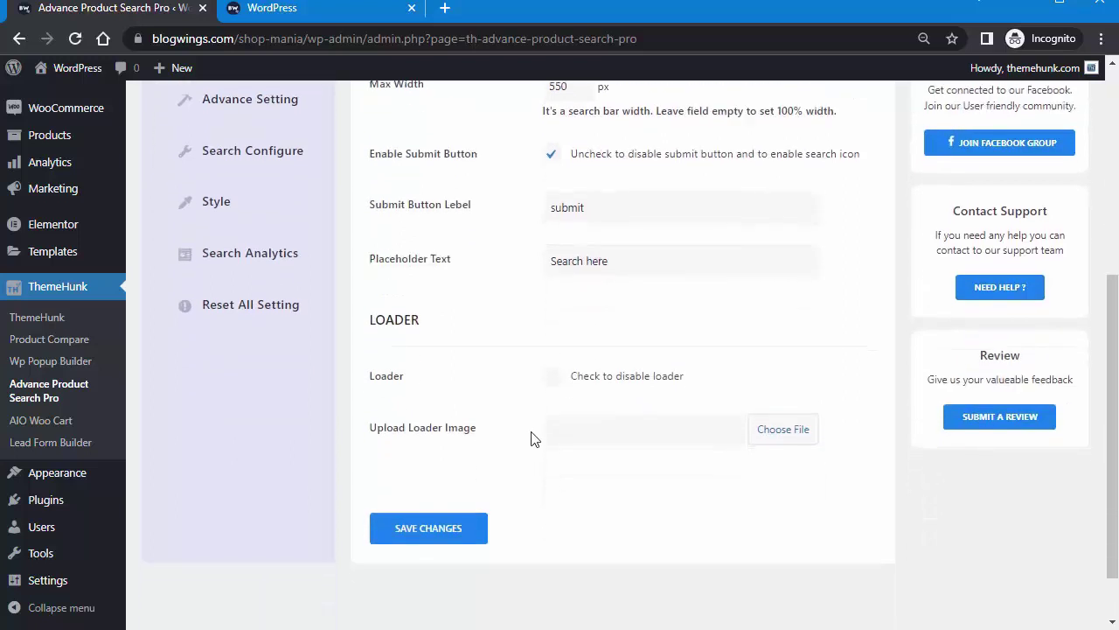
pyautogui.click(552, 344)
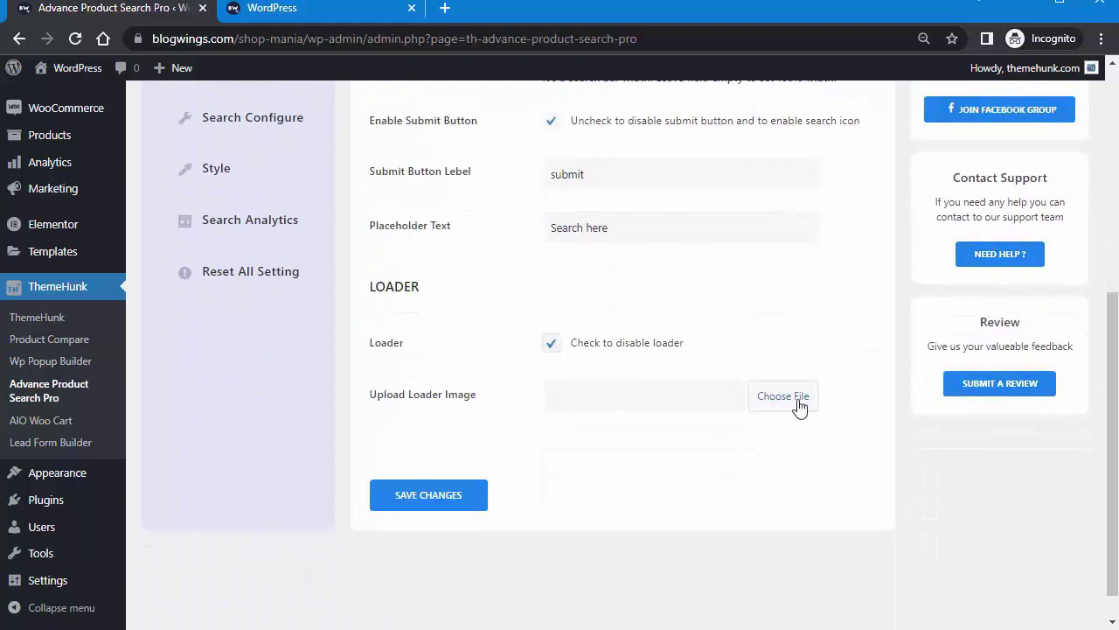
pyautogui.click(449, 495)
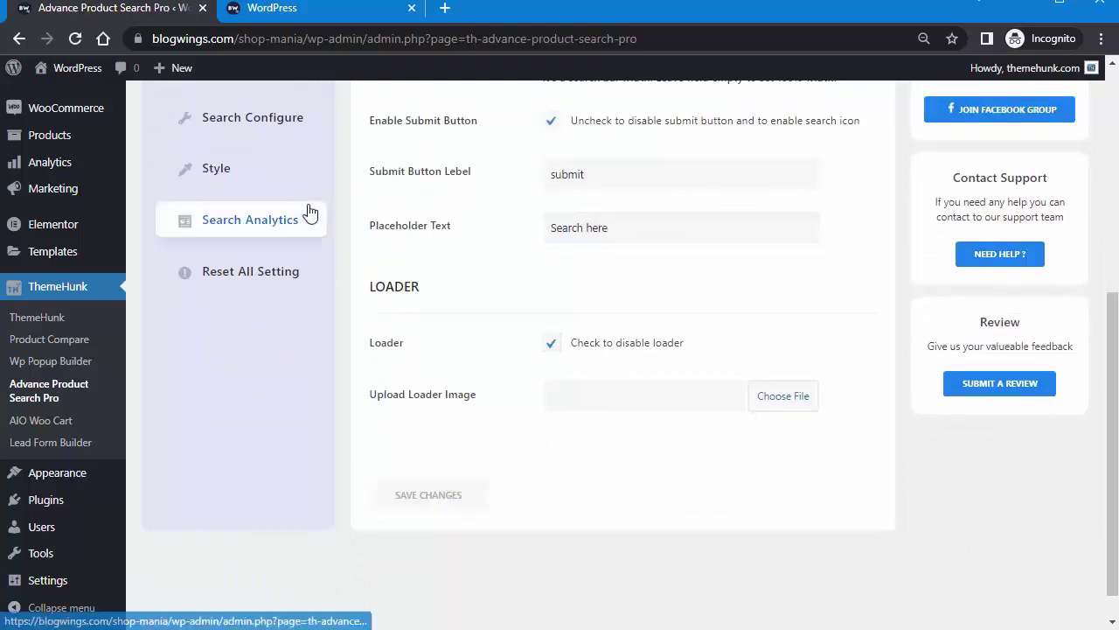
pyautogui.click(300, 8)
pyautogui.click(76, 39)
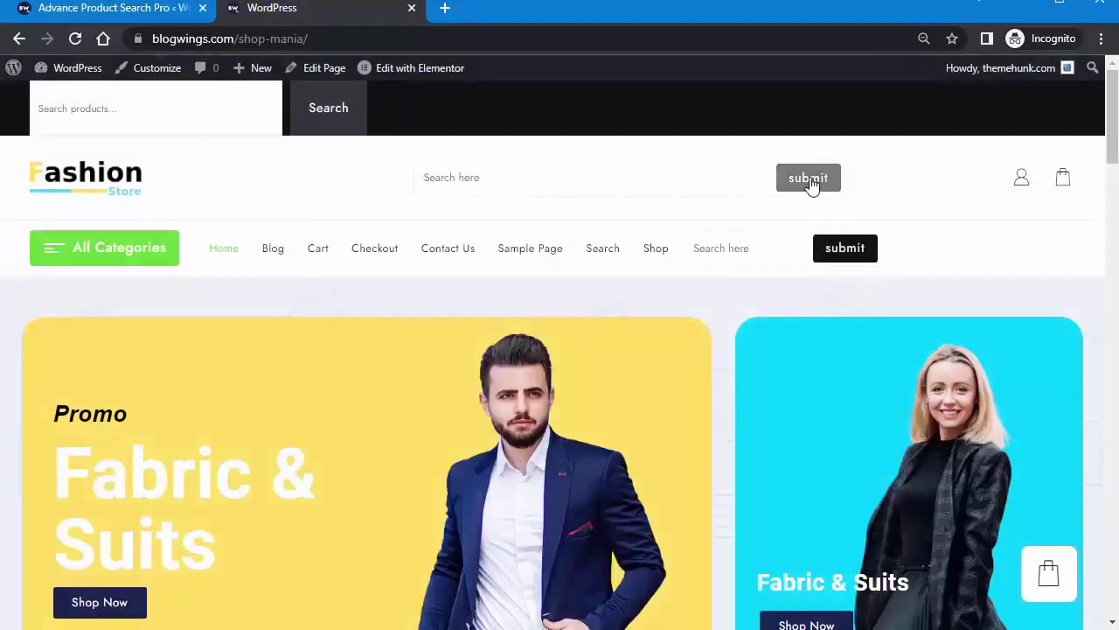
# In the advanced search settings, include posts and pages and set the more-results label to 'See More....'
pyautogui.click(172, 13)
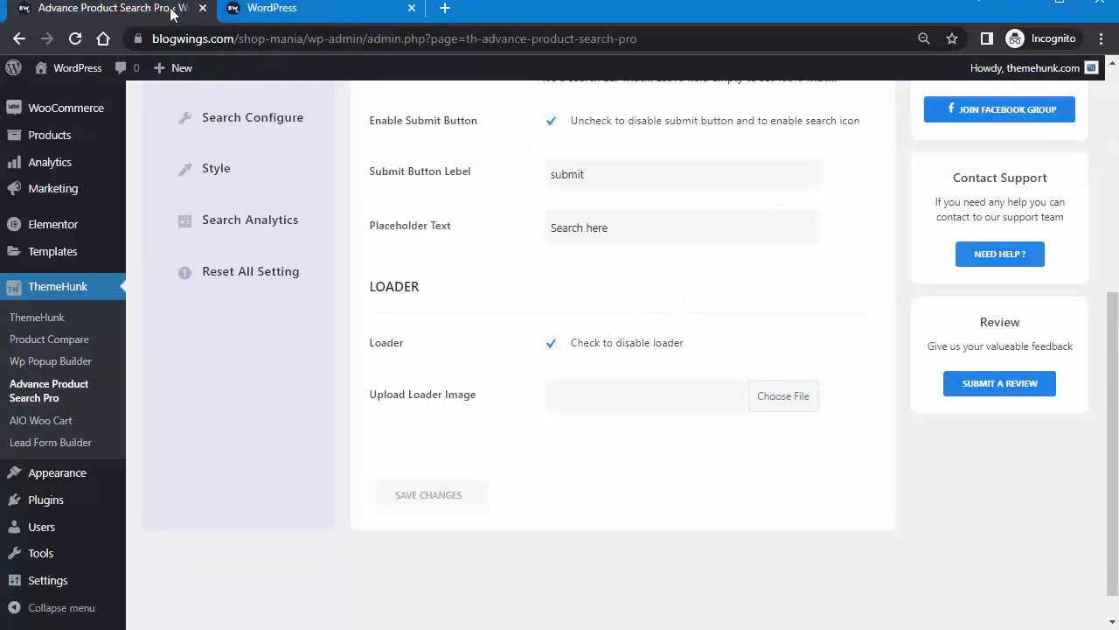
pyautogui.scroll(5, 343, 343)
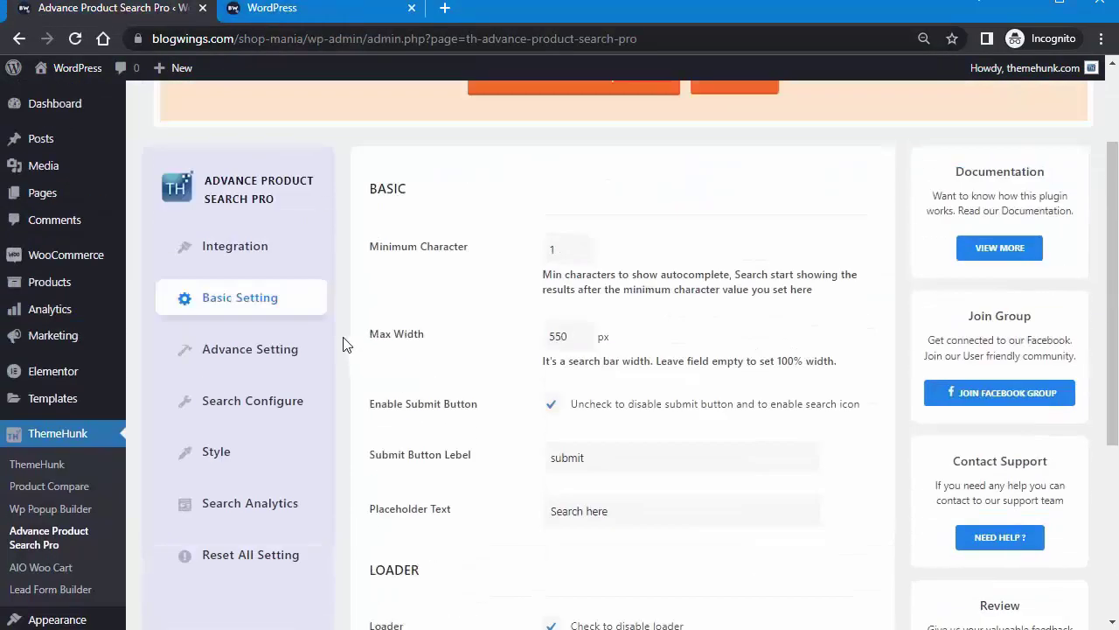
pyautogui.click(306, 378)
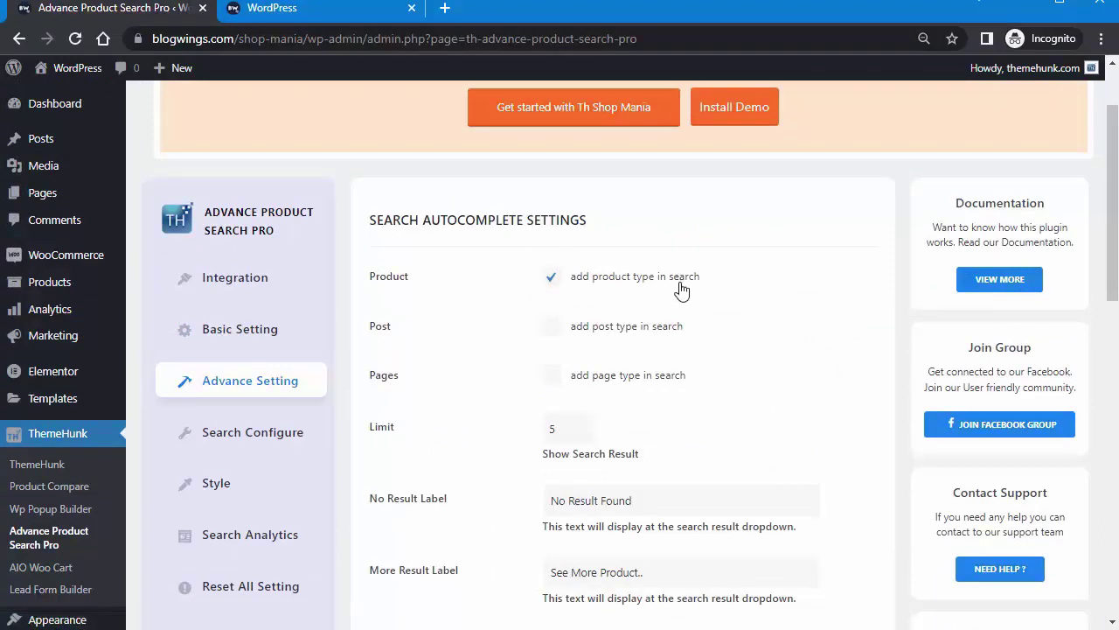
pyautogui.click(554, 329)
pyautogui.click(552, 376)
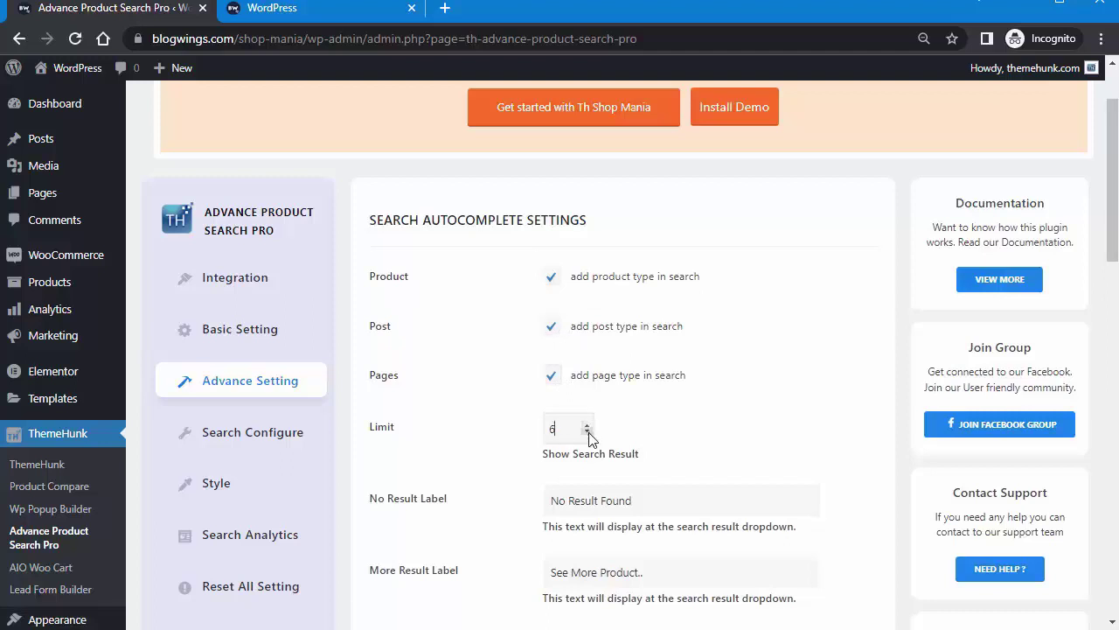
pyautogui.scroll(-2, 524, 477)
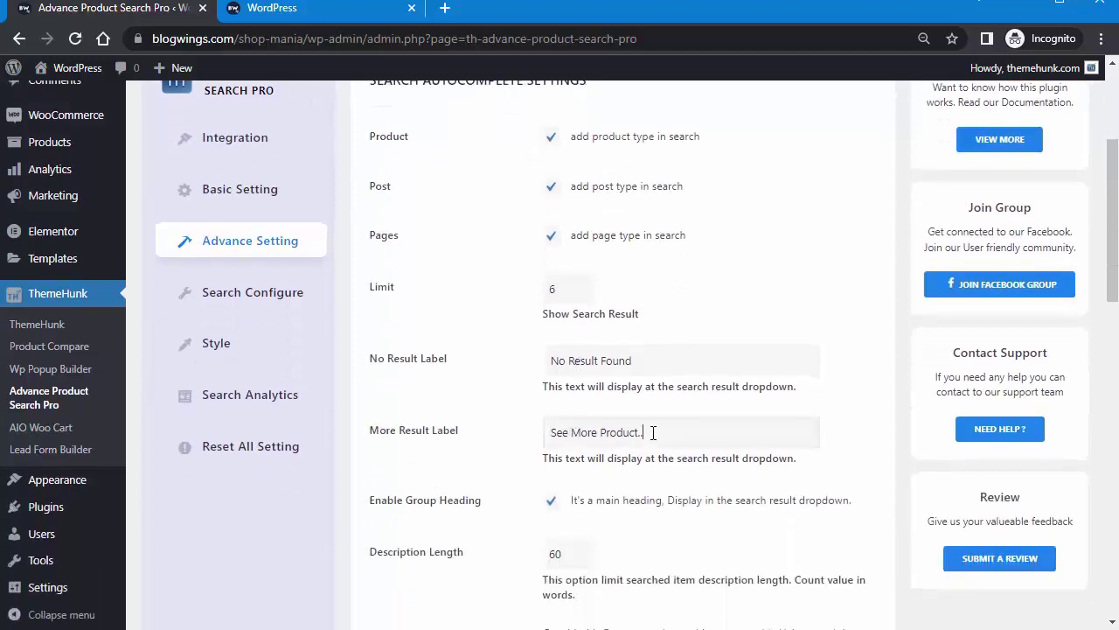
pyautogui.press('BackSpace')
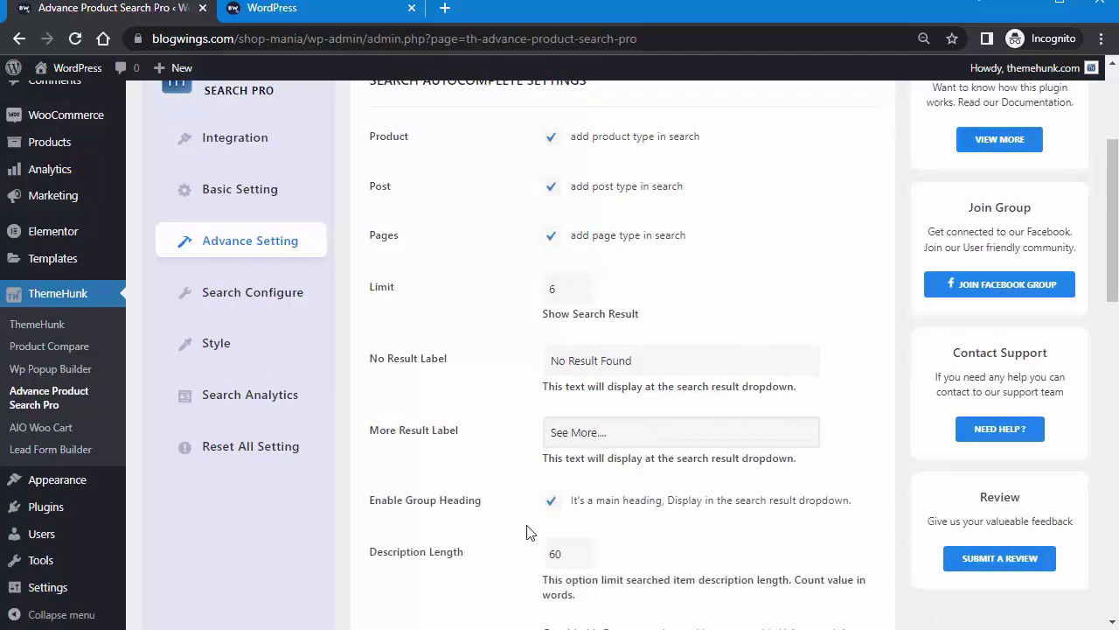
# Lower the Description Length to 30
pyautogui.scroll(-1, 529, 529)
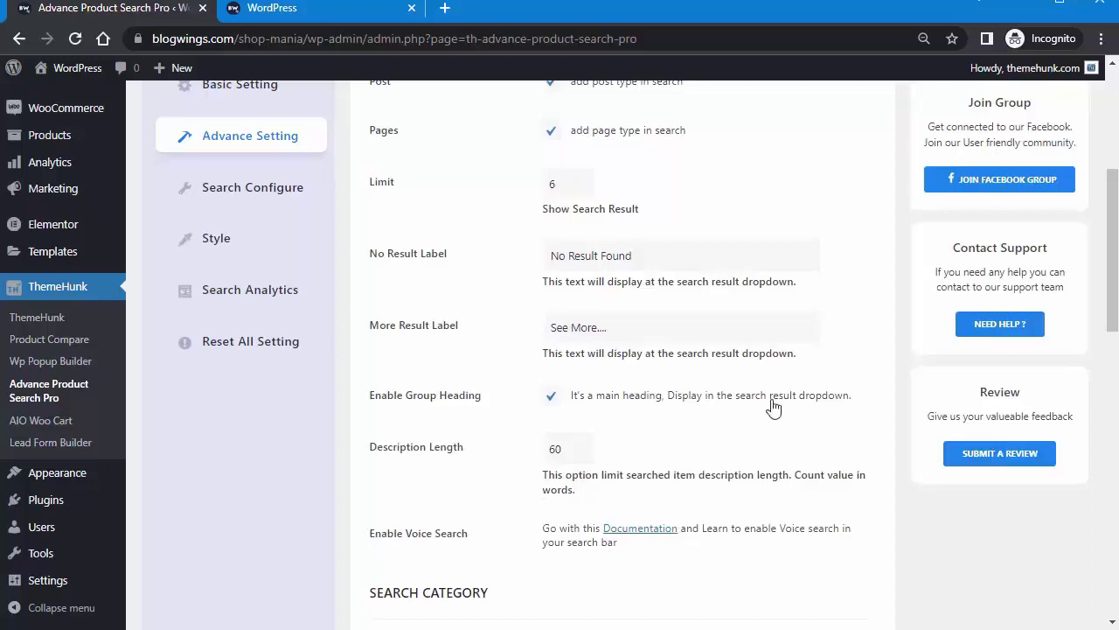
pyautogui.click(587, 453)
pyautogui.click(587, 453)
pyautogui.click(588, 453)
pyautogui.scroll(-1, 513, 513)
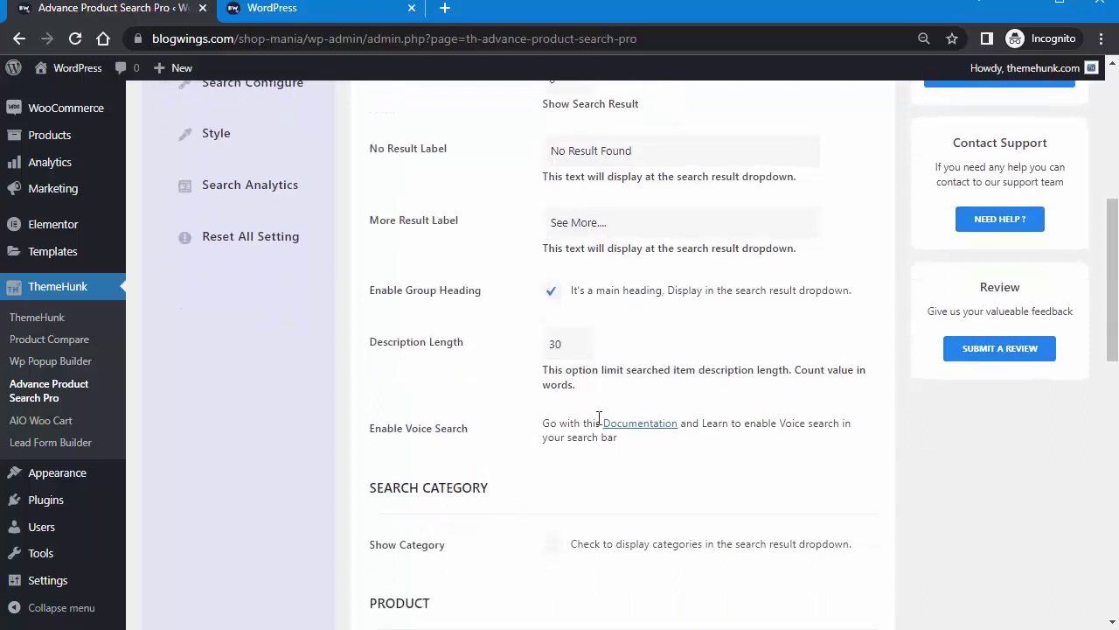
pyautogui.scroll(-2, 536, 487)
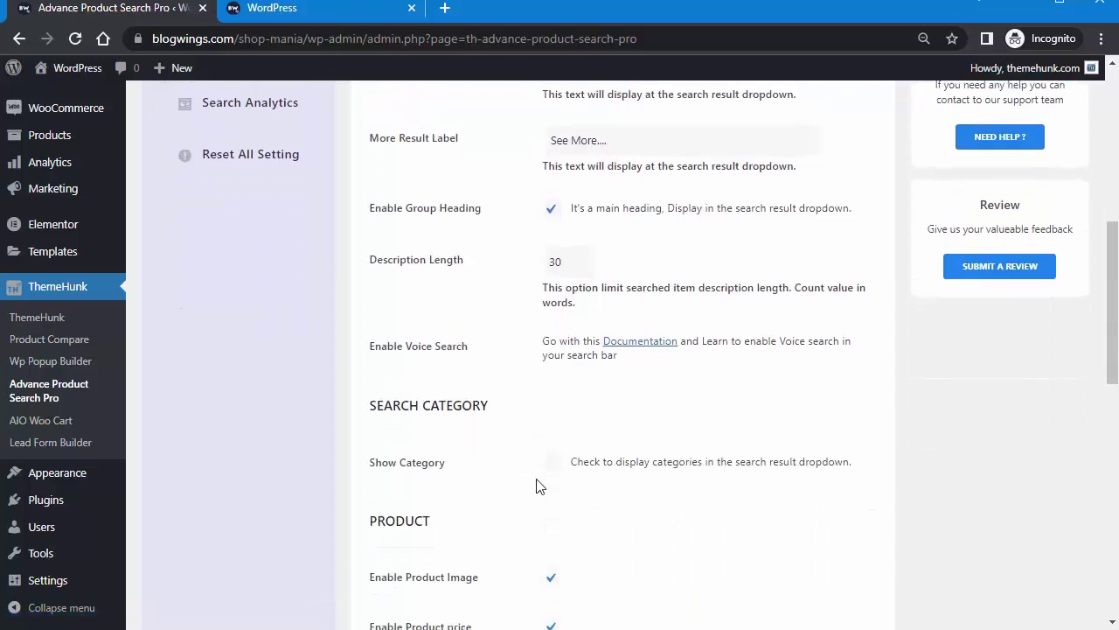
# Enable Show Category, Add To Cart and Post Description, save, and switch to the shop
pyautogui.click(553, 336)
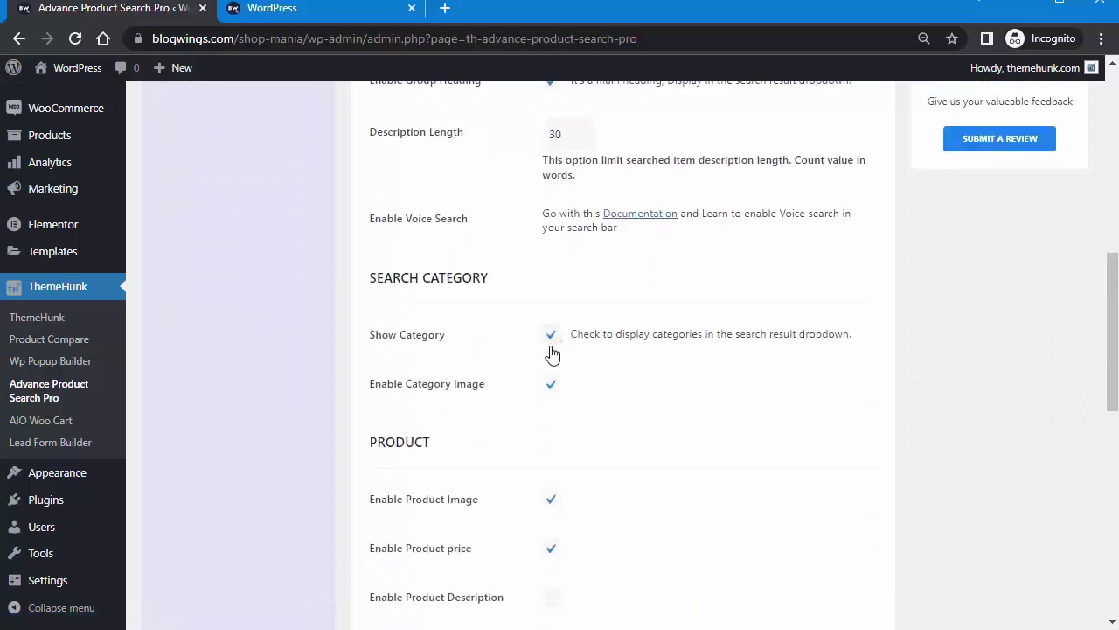
pyautogui.scroll(-3, 503, 463)
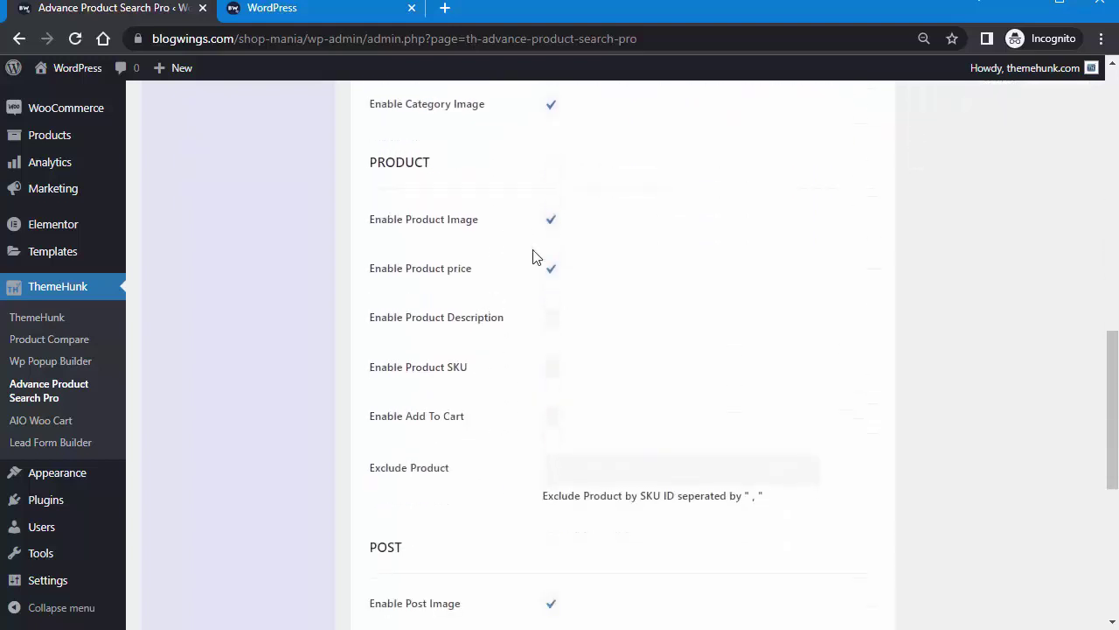
pyautogui.click(553, 419)
pyautogui.scroll(-4, 527, 553)
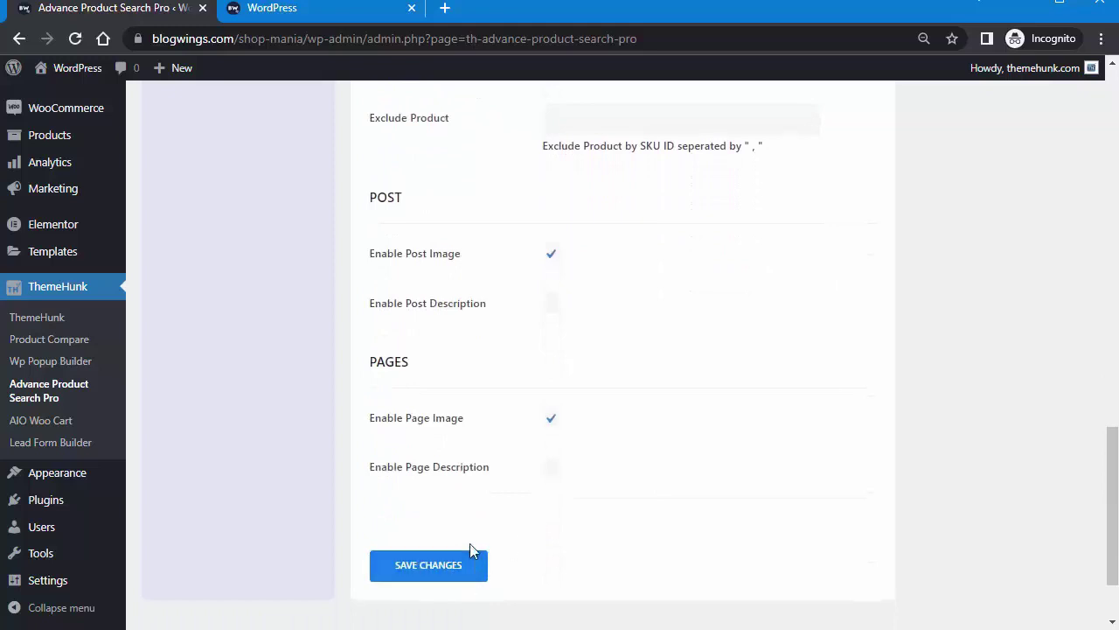
pyautogui.click(552, 306)
pyautogui.click(450, 569)
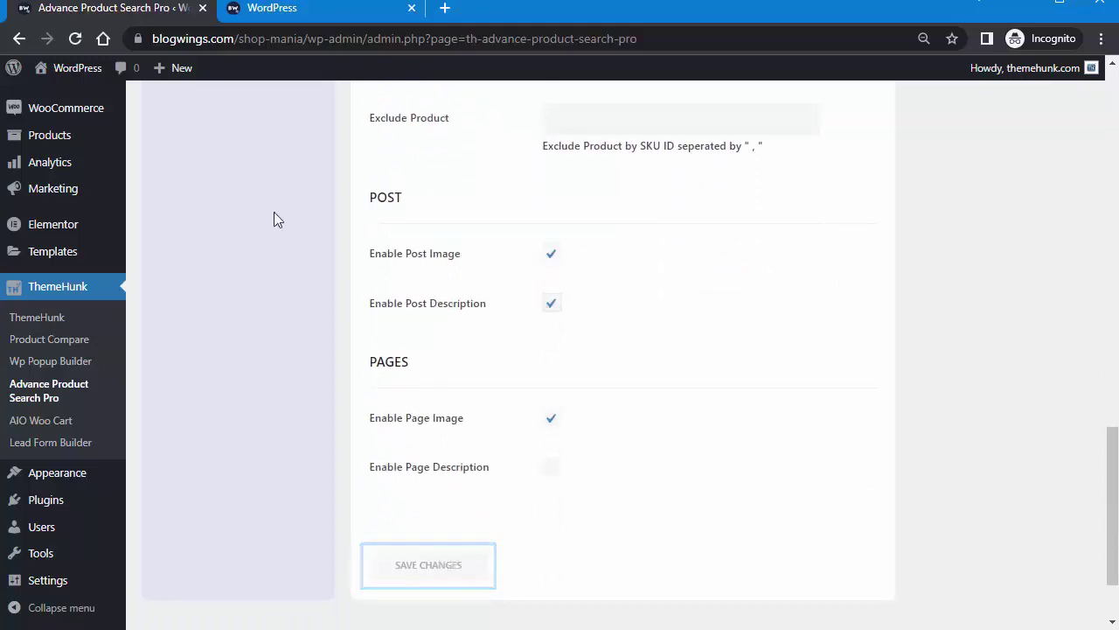
pyautogui.click(287, 11)
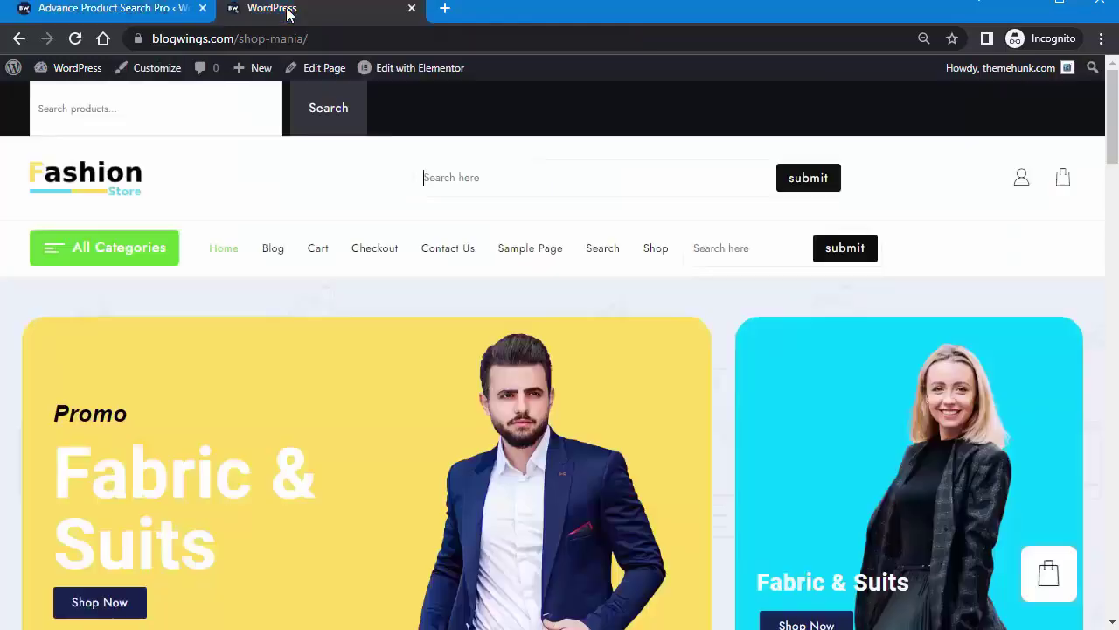
# Search the storefront header bar for 'hello' and then 'gus'
pyautogui.click(521, 178)
pyautogui.write('hello')
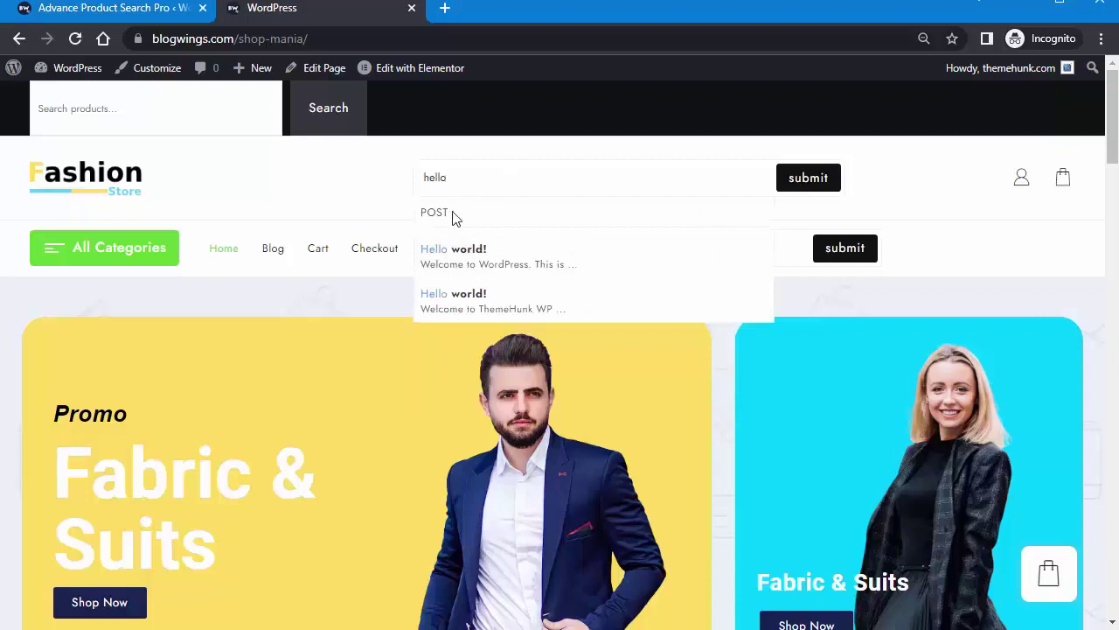
pyautogui.press('BackSpace')
pyautogui.press('BackSpace')
pyautogui.press('BackSpace')
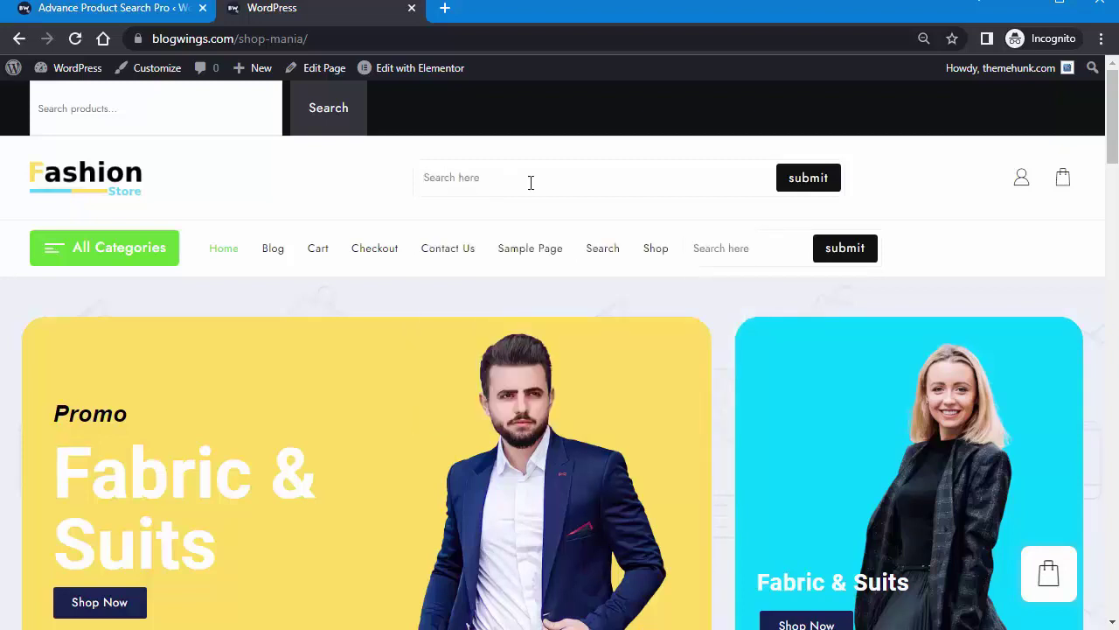
pyautogui.write('gus')
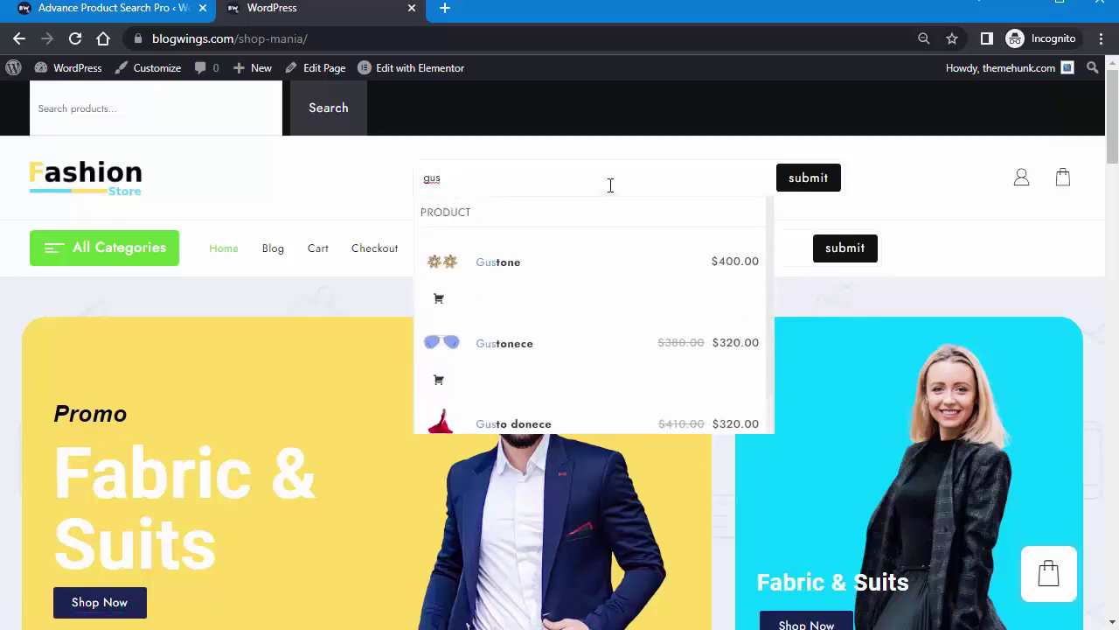
pyautogui.press('BackSpace')
pyautogui.press('BackSpace')
pyautogui.press('BackSpace')
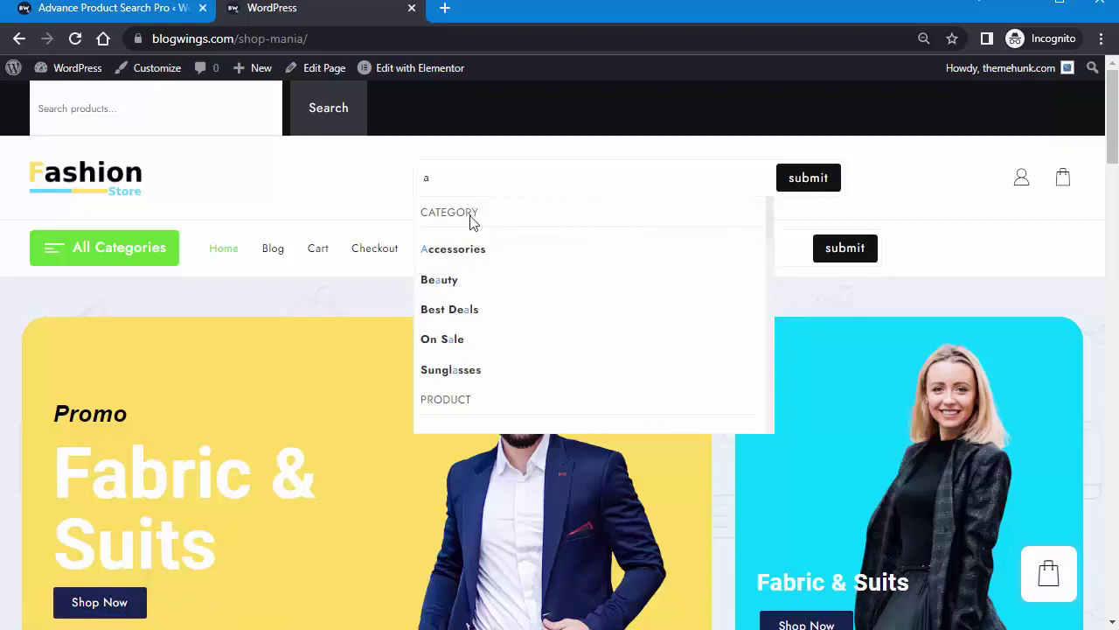
# Scroll the live results for 'a', clear the search field, and return to the plugin settings
pyautogui.moveTo(769, 237); pyautogui.dragTo(771, 276)
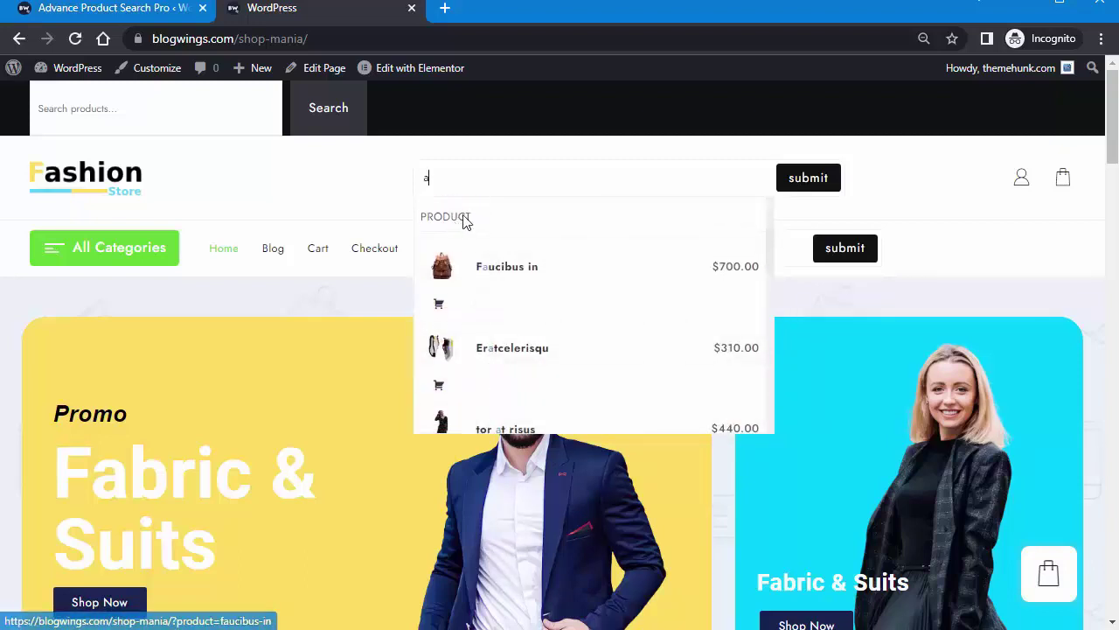
pyautogui.moveTo(772, 267); pyautogui.dragTo(781, 367)
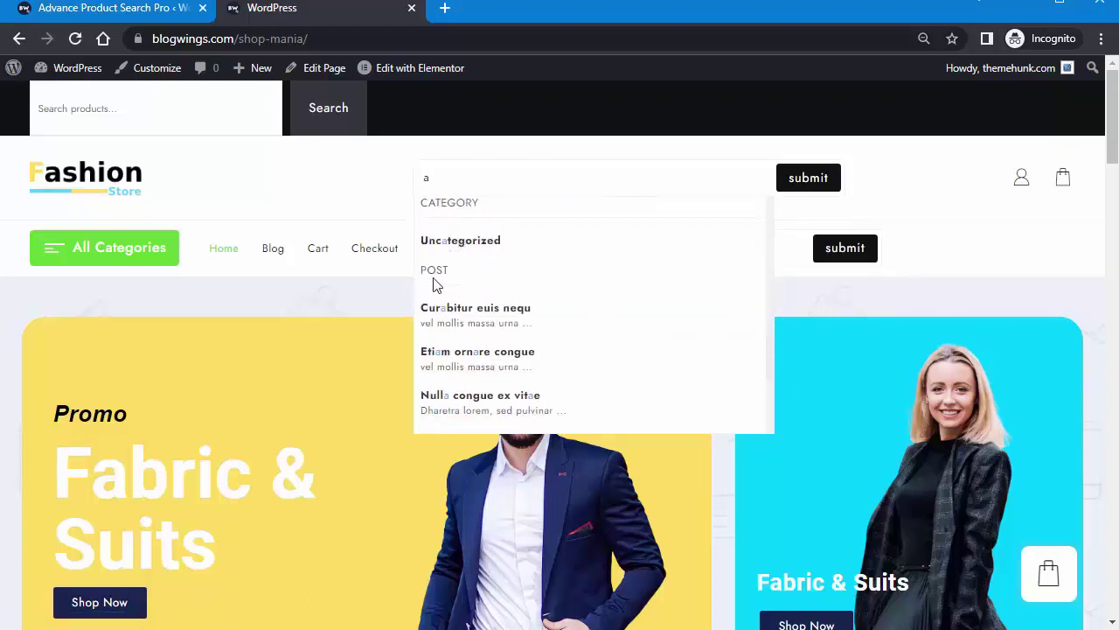
pyautogui.moveTo(769, 349); pyautogui.dragTo(707, 375)
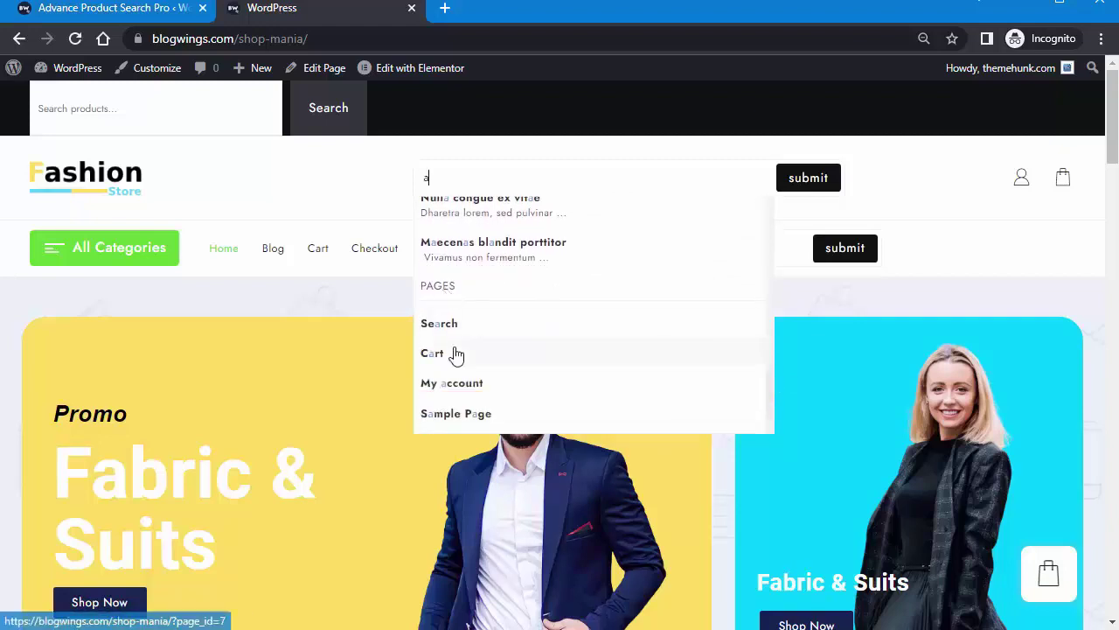
pyautogui.moveTo(767, 393); pyautogui.dragTo(770, 427)
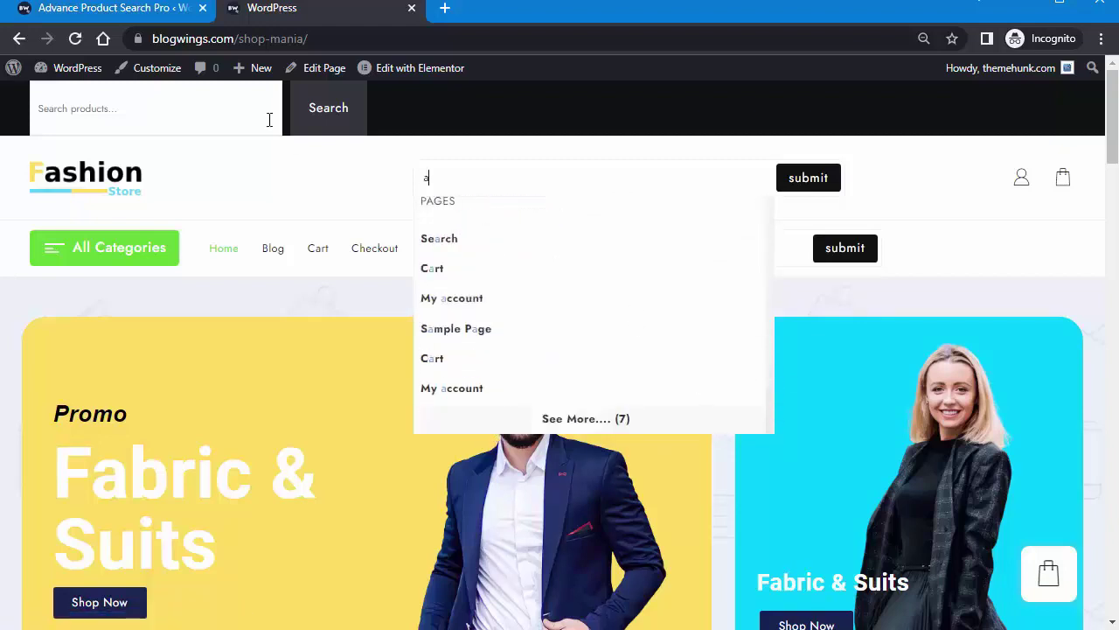
pyautogui.click(325, 204)
pyautogui.click(462, 183)
pyautogui.press('BackSpace')
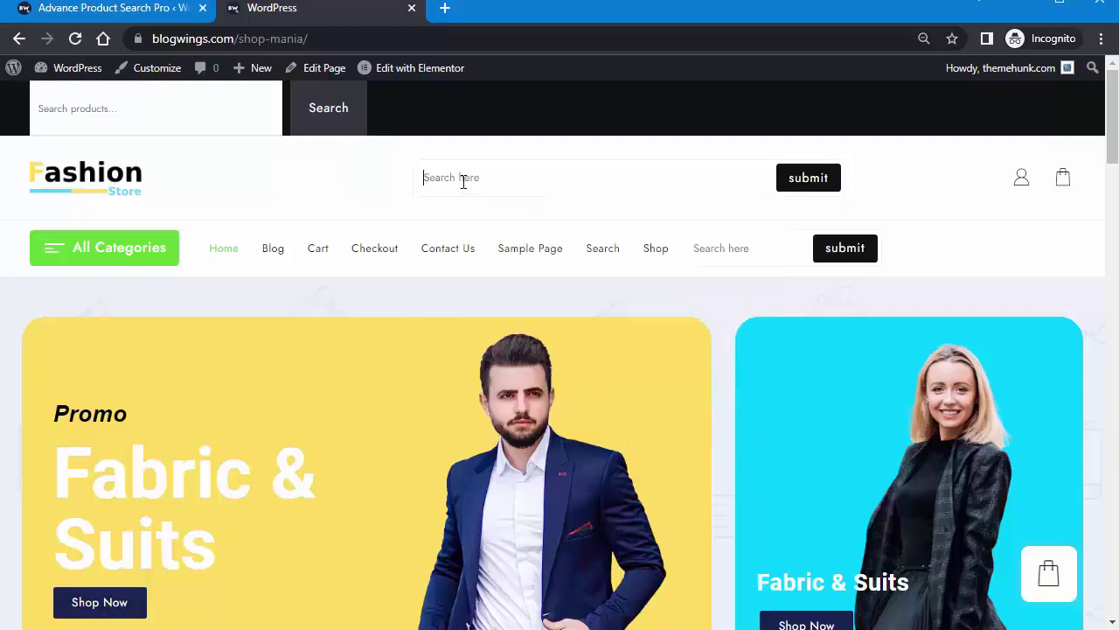
pyautogui.click(153, 11)
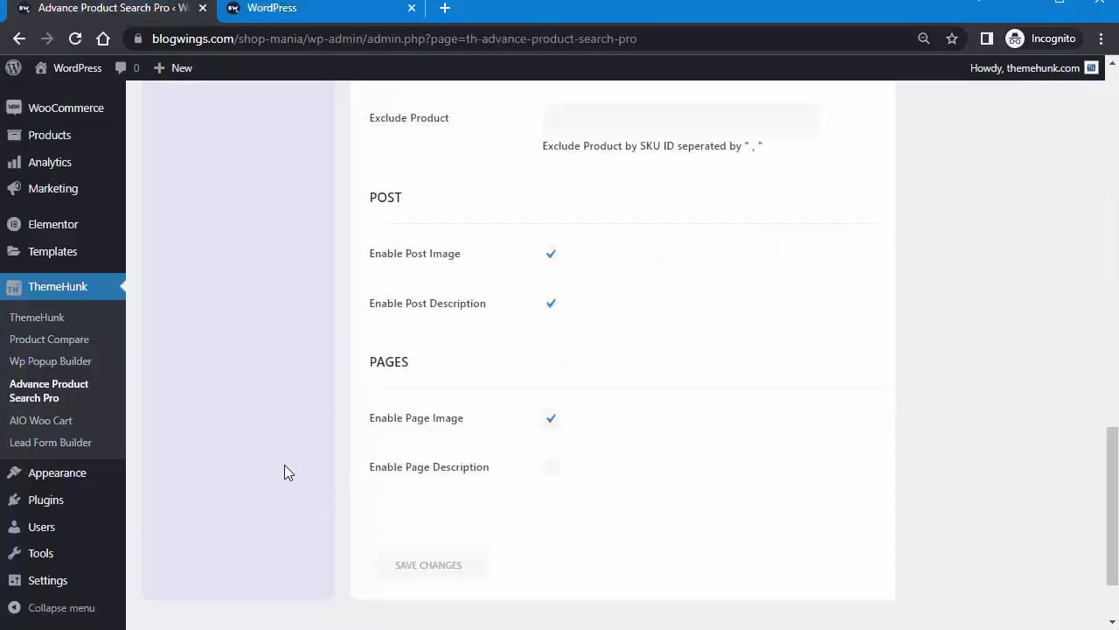
# Open the plugin's search bar Style settings
pyautogui.scroll(15, 341, 490)
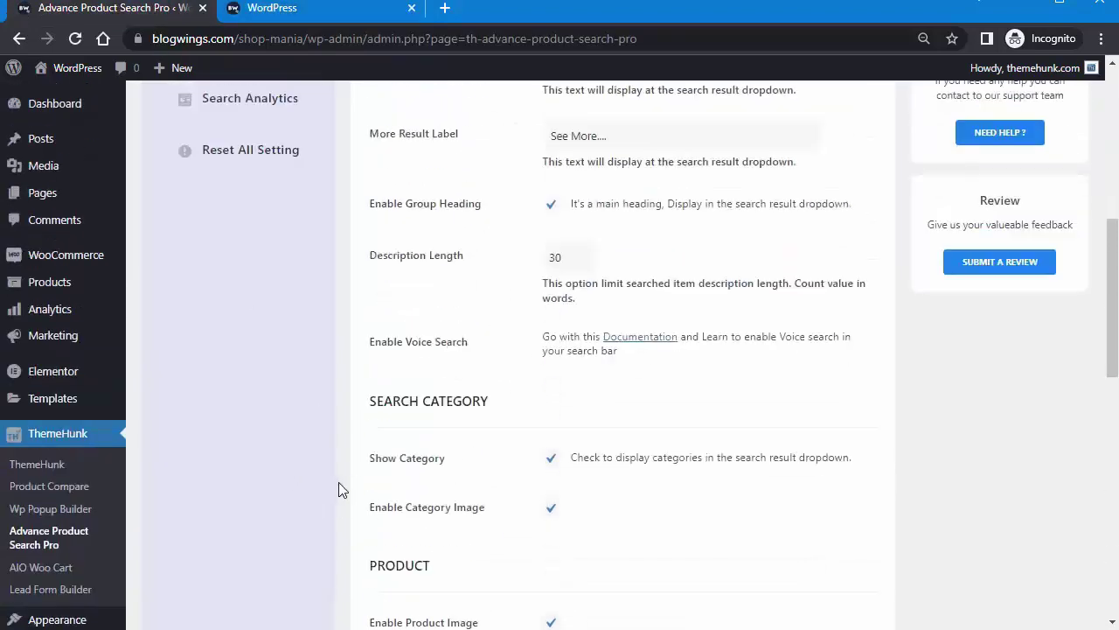
pyautogui.scroll(1, 341, 490)
pyautogui.click(292, 368)
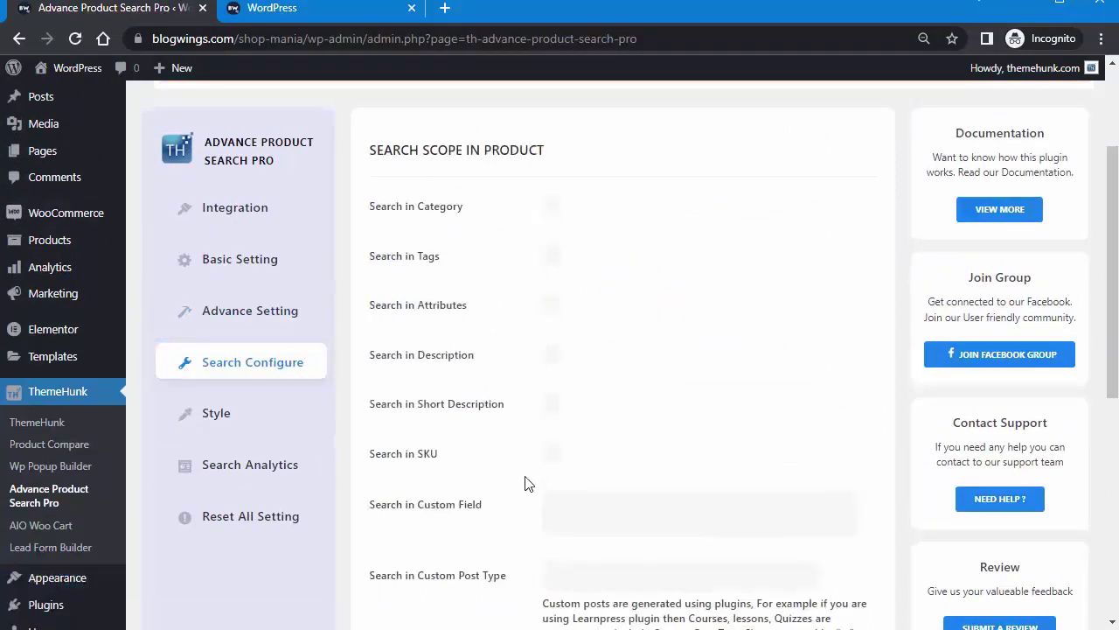
pyautogui.scroll(-5, 524, 560)
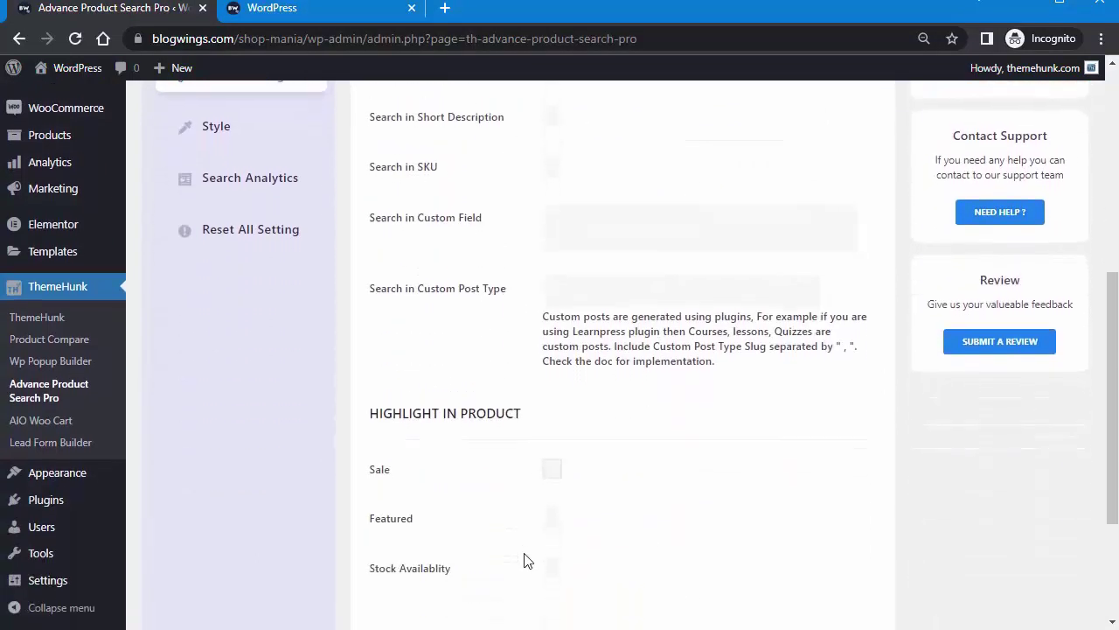
pyautogui.scroll(5, 455, 520)
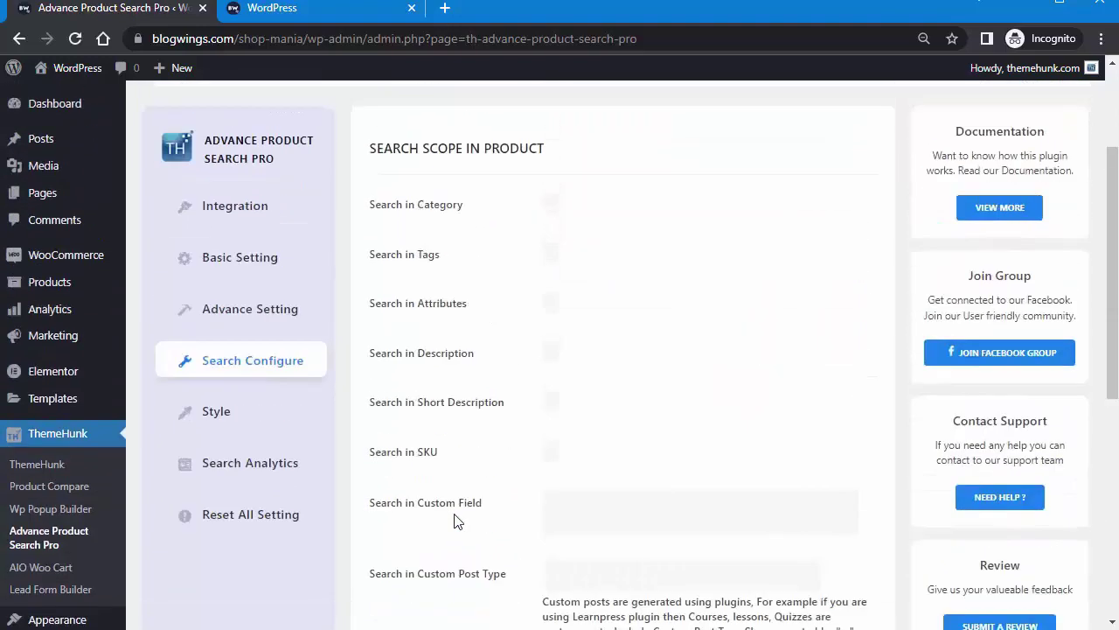
pyautogui.click(307, 457)
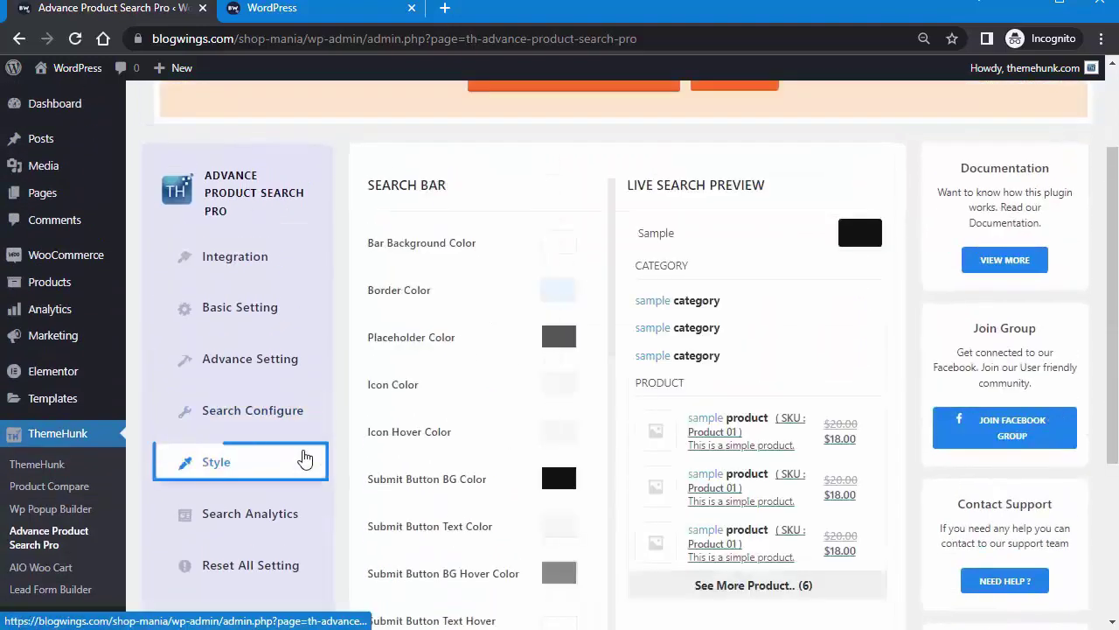
# Set the search bar background to yellow and its border colour to black
pyautogui.click(569, 252)
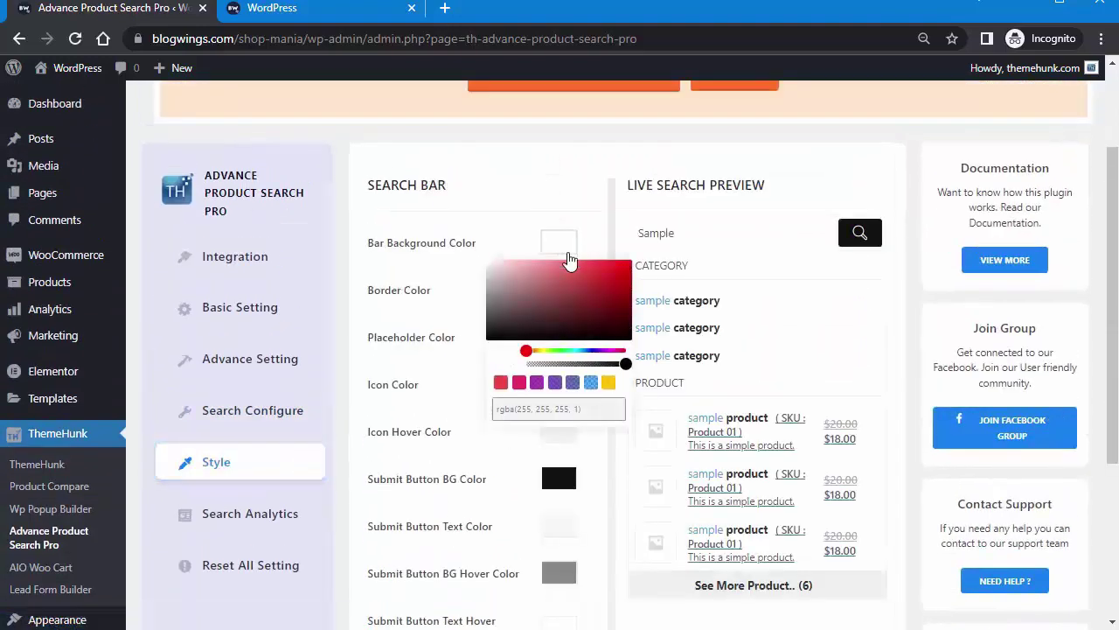
pyautogui.click(570, 350)
pyautogui.moveTo(490, 259); pyautogui.dragTo(617, 257)
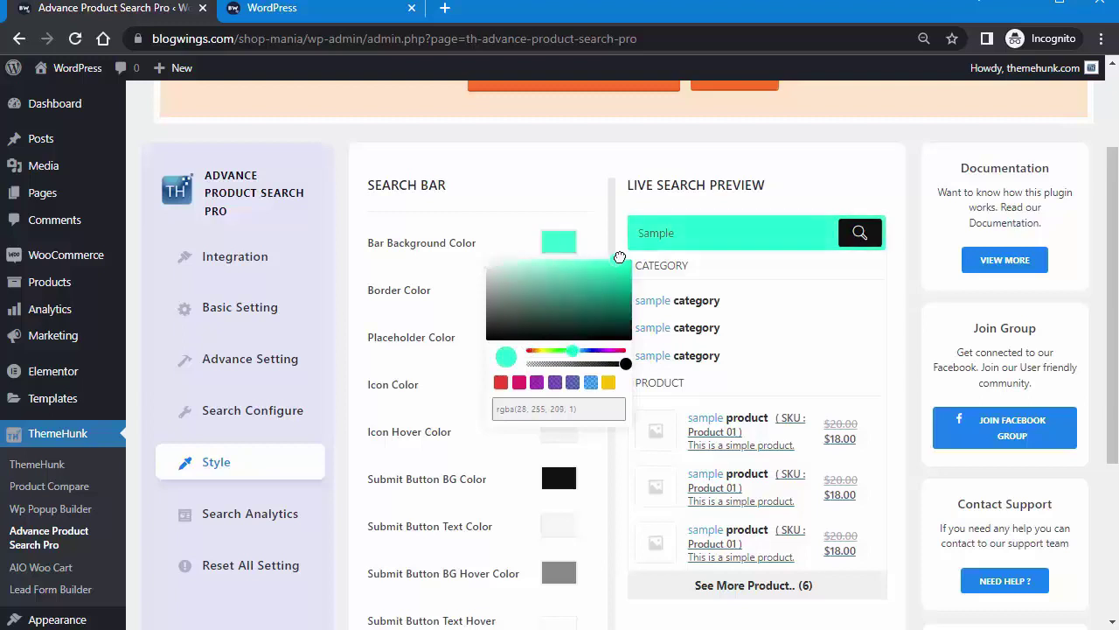
pyautogui.moveTo(572, 349); pyautogui.dragTo(539, 351)
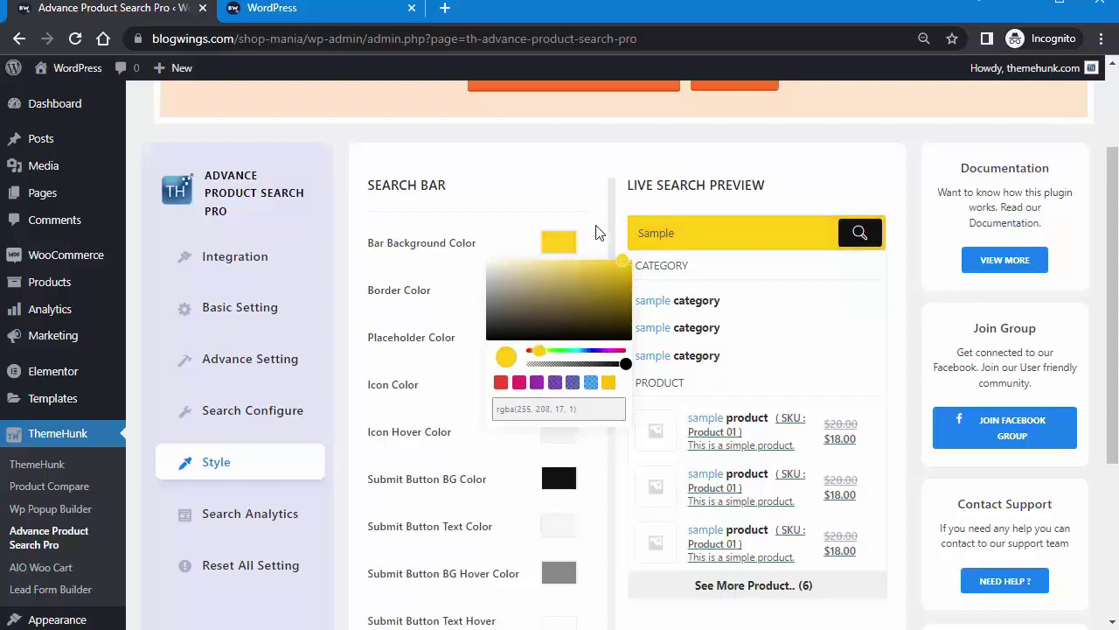
pyautogui.click(596, 232)
pyautogui.click(559, 289)
pyautogui.click(502, 321)
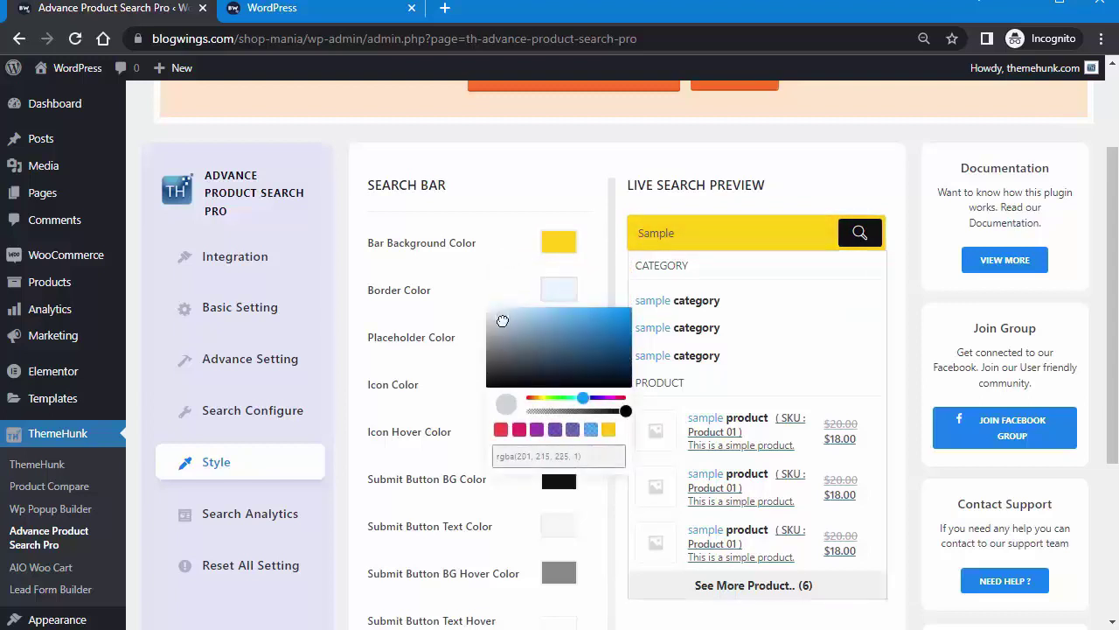
pyautogui.moveTo(503, 321); pyautogui.dragTo(491, 389)
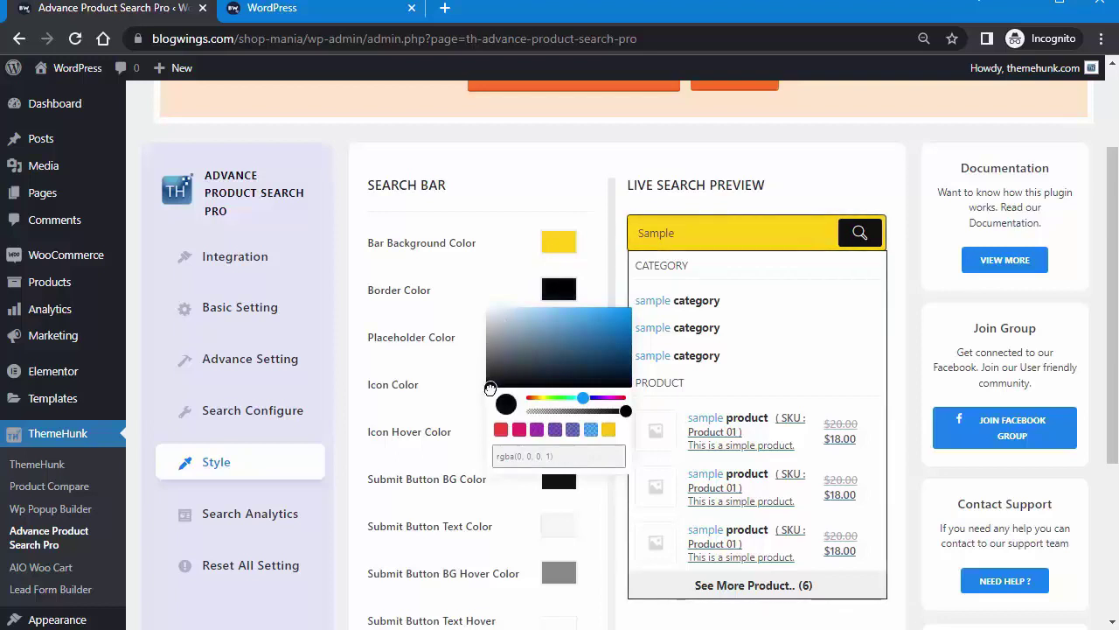
pyautogui.click(596, 295)
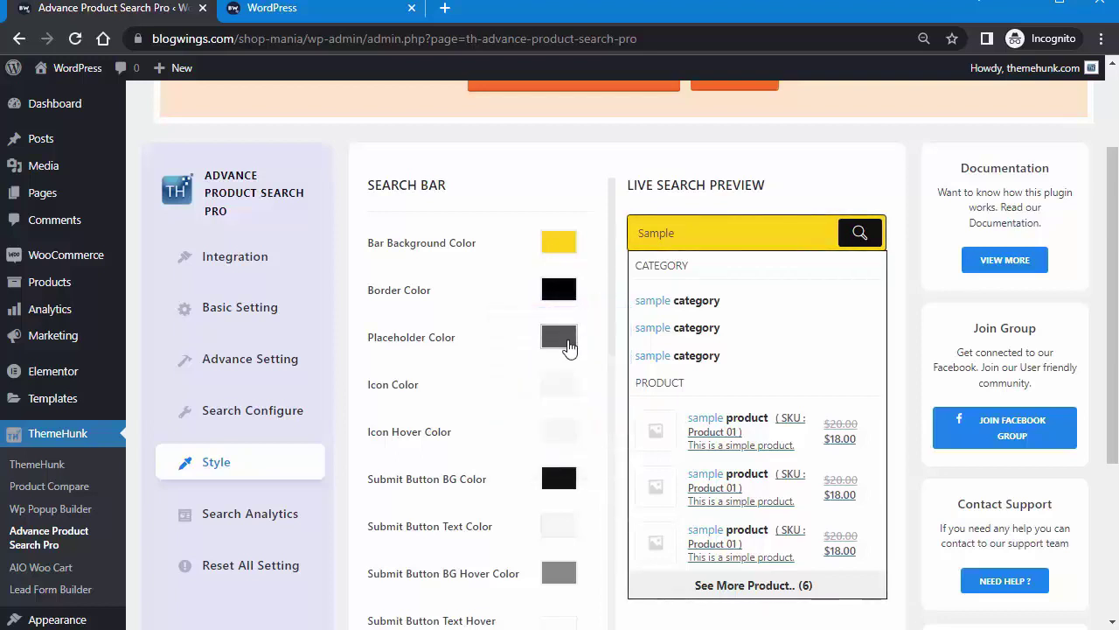
# Make the placeholder text bright yellow and the search icon near-black
pyautogui.click(559, 337)
pyautogui.moveTo(529, 446); pyautogui.dragTo(544, 446)
pyautogui.moveTo(510, 368)
pyautogui.mouseDown()
pyautogui.moveTo(582, 370)
pyautogui.moveTo(599, 355)
pyautogui.mouseUp()
pyautogui.click(603, 339)
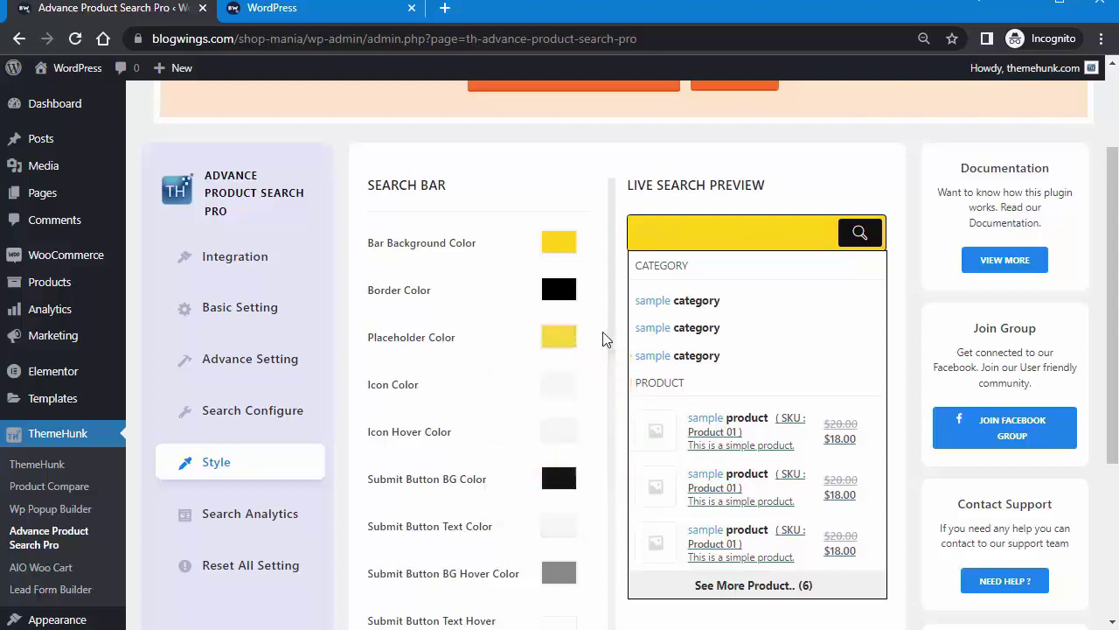
pyautogui.click(569, 394)
pyautogui.moveTo(530, 492)
pyautogui.mouseDown()
pyautogui.moveTo(569, 495)
pyautogui.moveTo(526, 493)
pyautogui.mouseUp()
pyautogui.moveTo(495, 457); pyautogui.dragTo(501, 475)
pyautogui.click(594, 391)
pyautogui.scroll(-2, 559, 385)
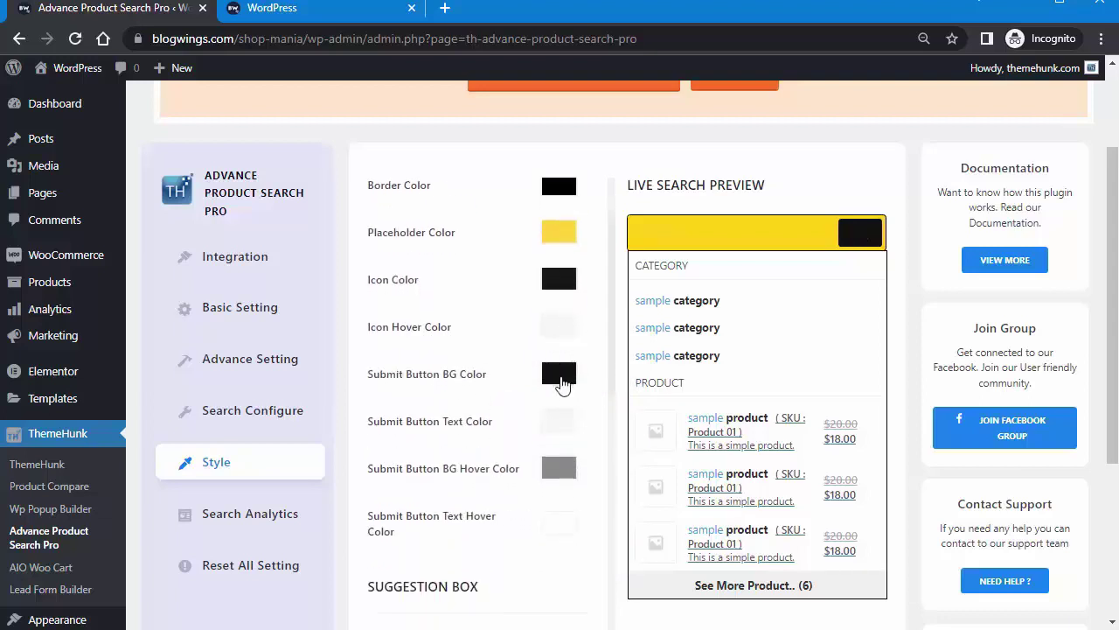
# Set the Submit Button BG Color to cyan
pyautogui.click(566, 383)
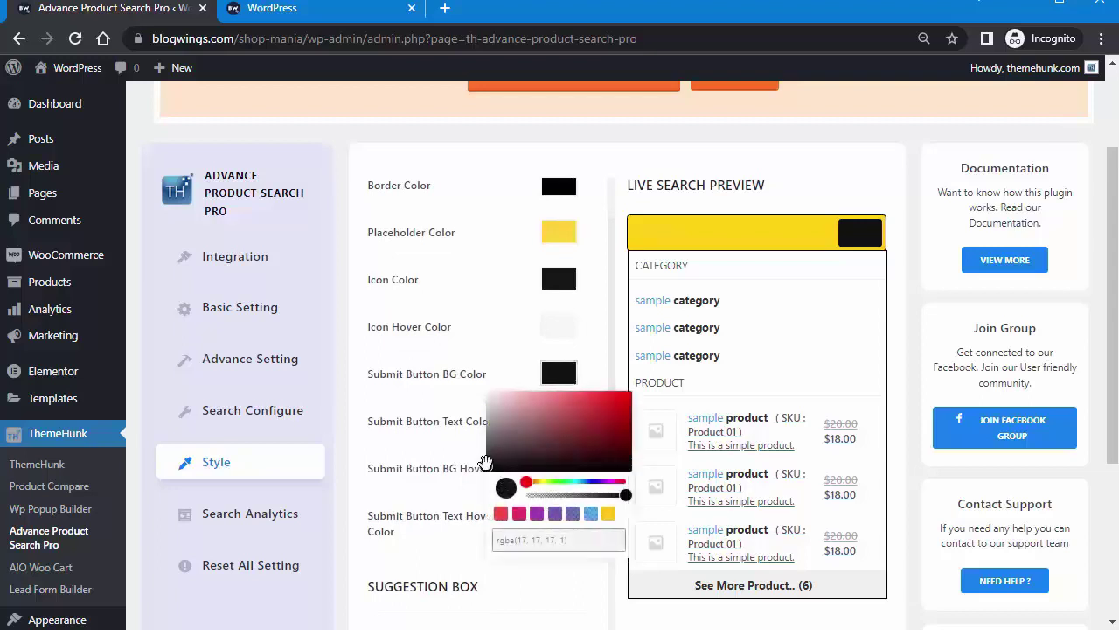
pyautogui.moveTo(527, 482); pyautogui.dragTo(550, 481)
pyautogui.click(597, 399)
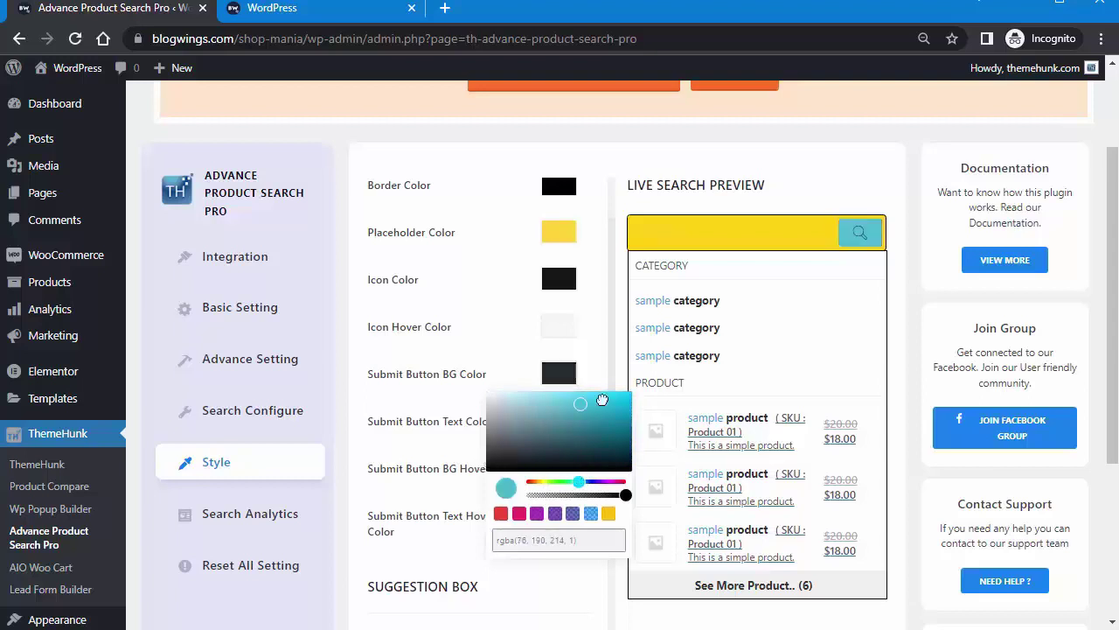
pyautogui.click(597, 376)
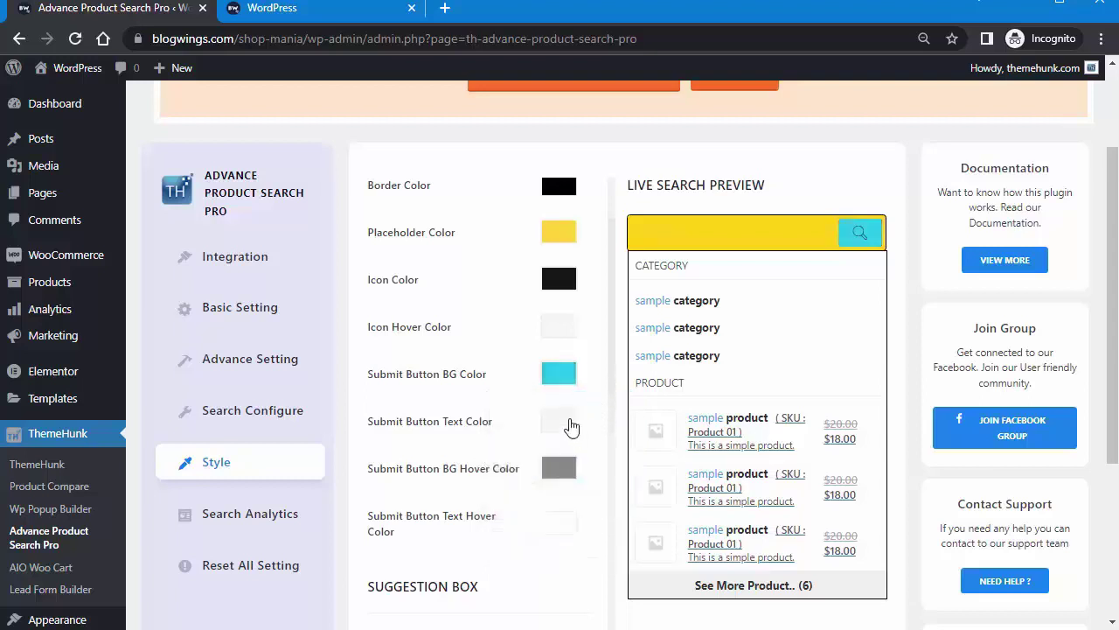
# Set the Submit Button Text Color to dark grey and save the style settings
pyautogui.click(569, 424)
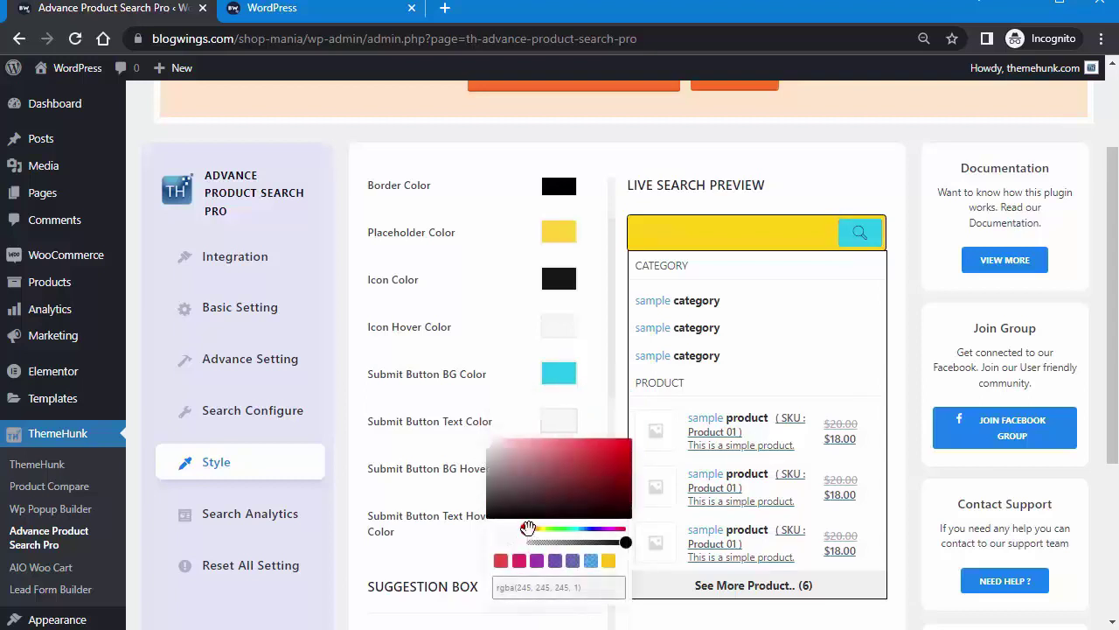
pyautogui.moveTo(527, 529)
pyautogui.mouseDown()
pyautogui.moveTo(581, 523)
pyautogui.moveTo(545, 499)
pyautogui.moveTo(524, 504)
pyautogui.moveTo(492, 475)
pyautogui.moveTo(498, 507)
pyautogui.mouseUp()
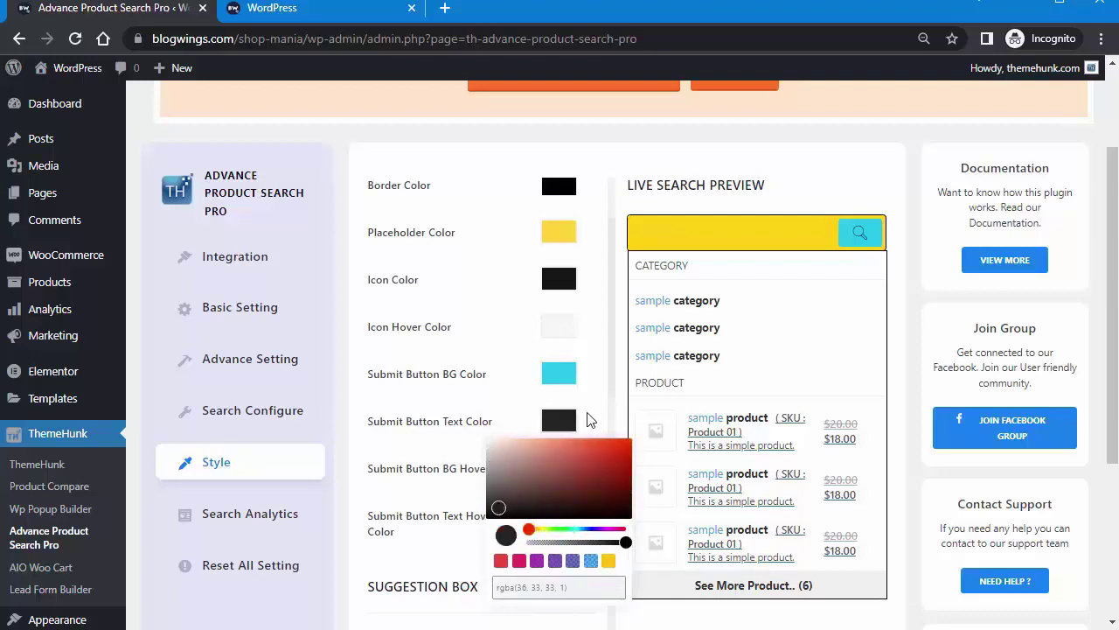
pyautogui.click(587, 419)
pyautogui.scroll(-3, 588, 420)
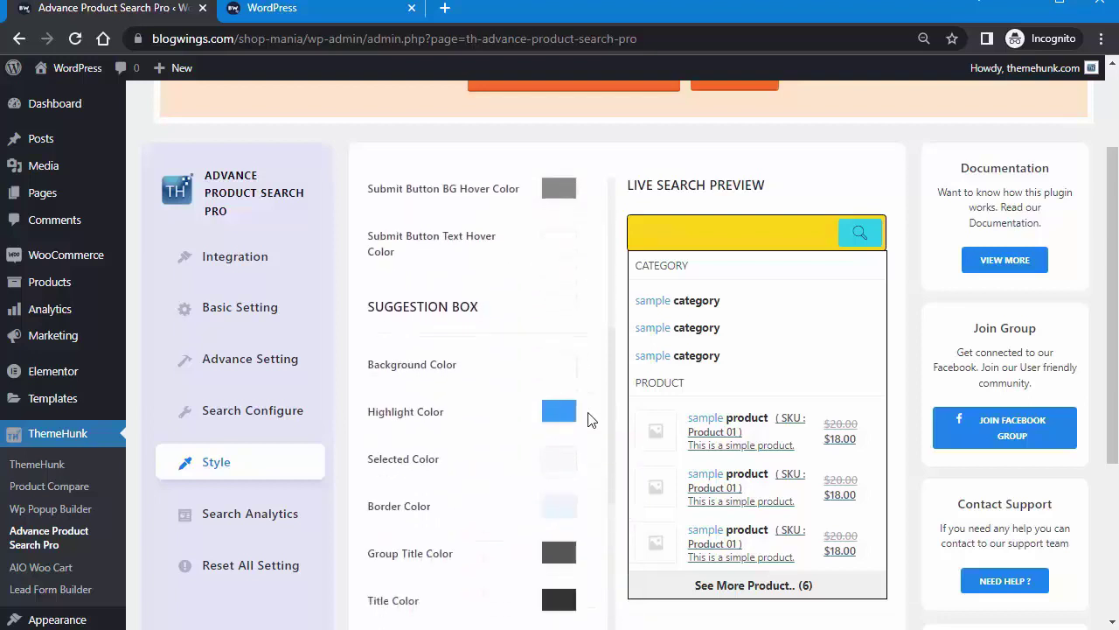
pyautogui.scroll(-2, 588, 419)
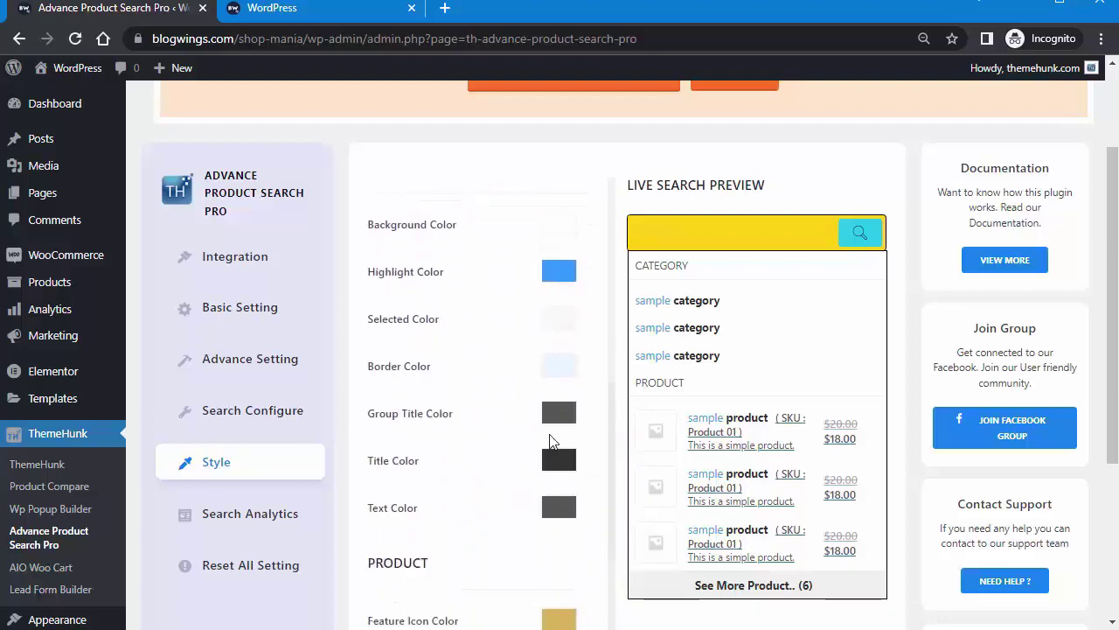
pyautogui.scroll(-5, 549, 560)
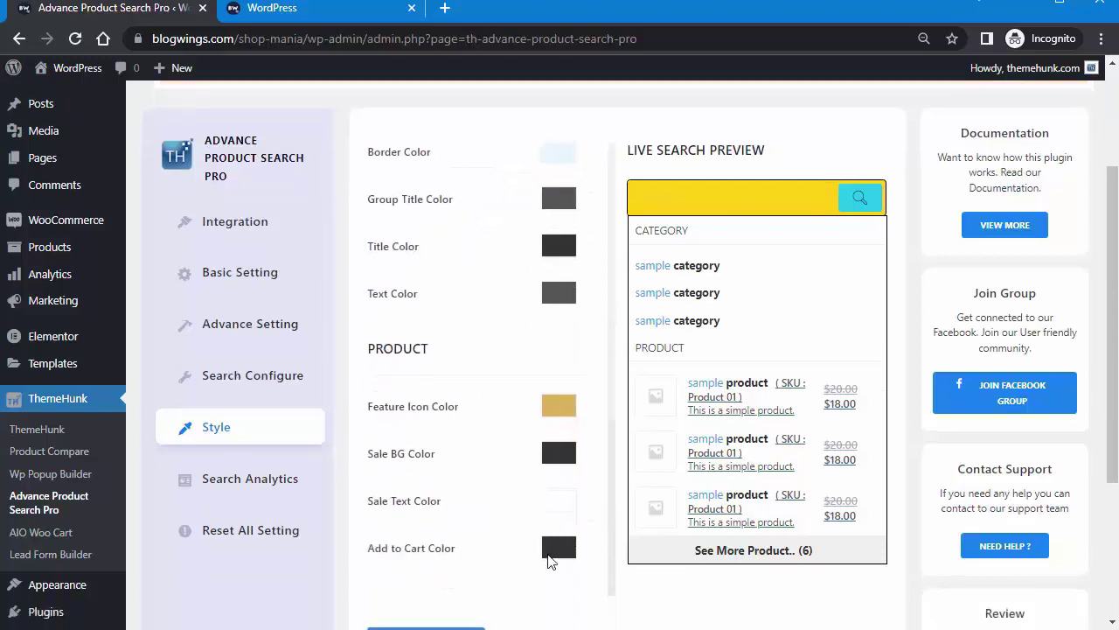
pyautogui.scroll(-2, 549, 560)
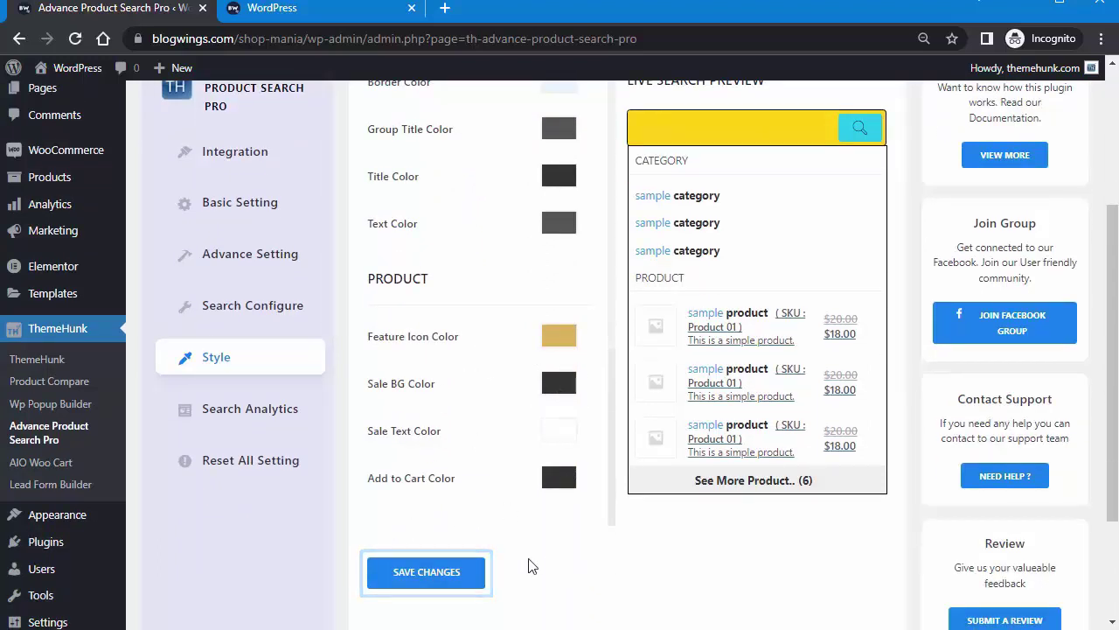
pyautogui.click(449, 581)
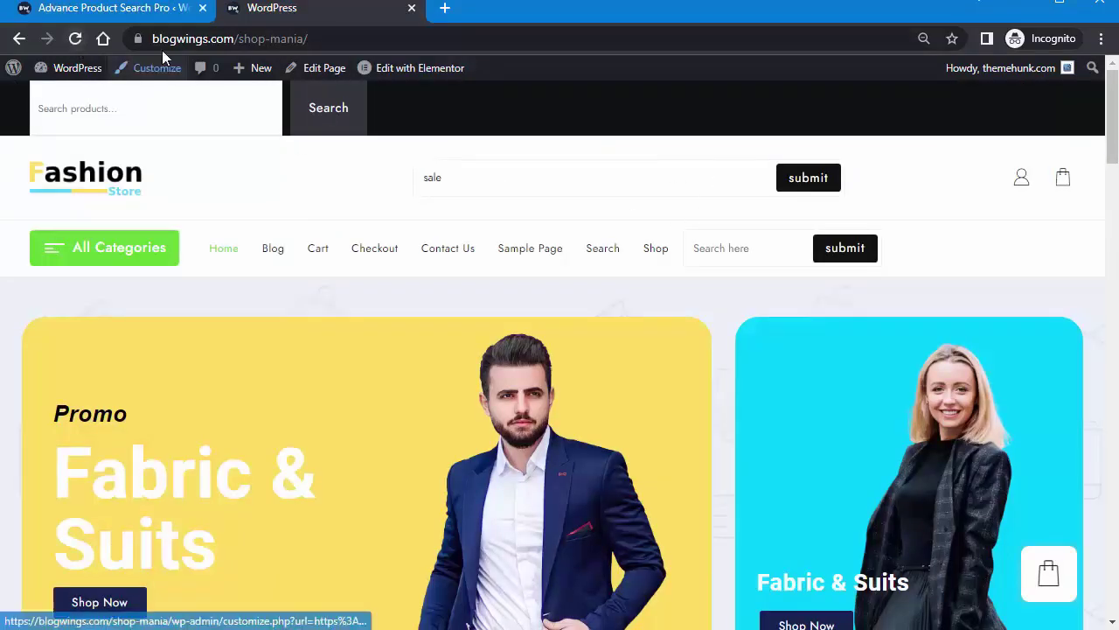
# Reload the shop homepage and type 'sear' into the header search field
pyautogui.click(75, 39)
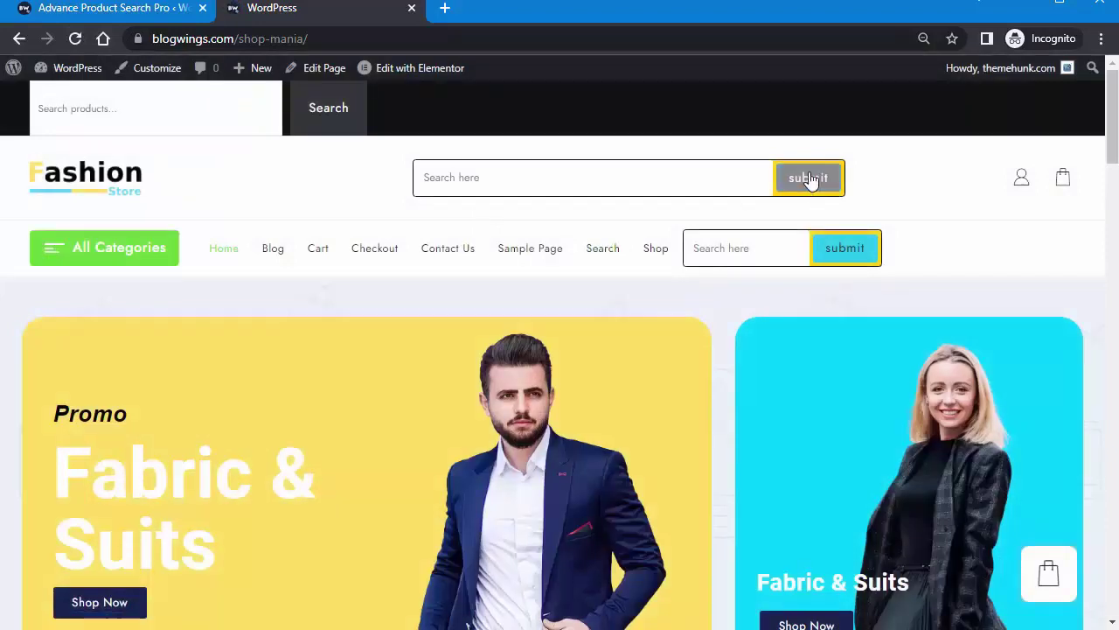
pyautogui.click(648, 182)
pyautogui.write('search')
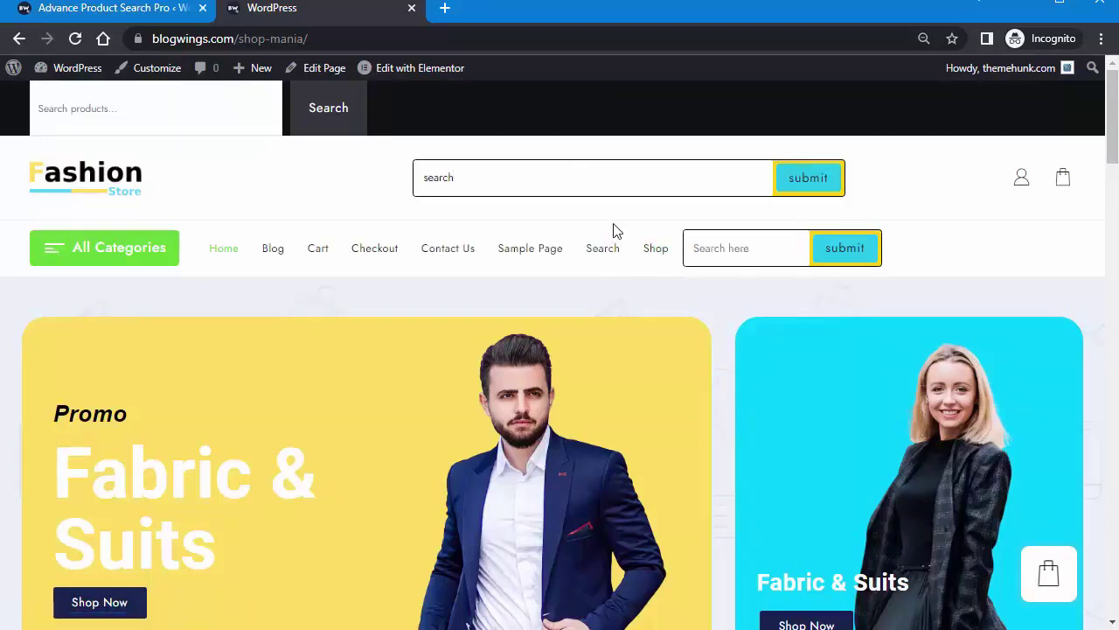
# View the Search Analytics instructions in the plugin's admin settings
pyautogui.click(170, 15)
pyautogui.click(293, 413)
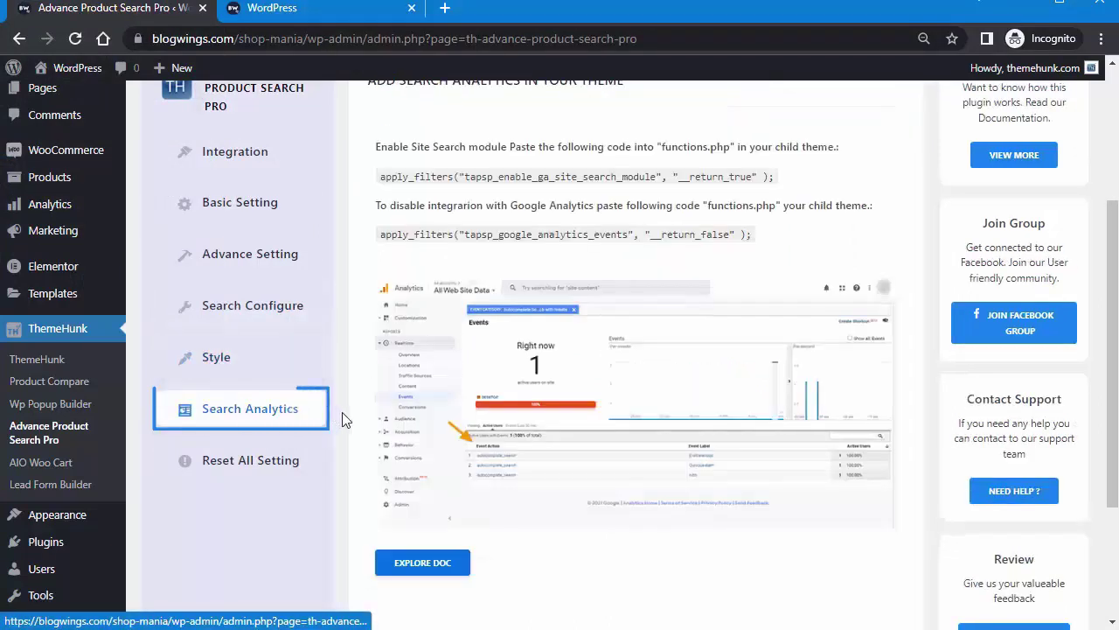
pyautogui.scroll(1, 911, 420)
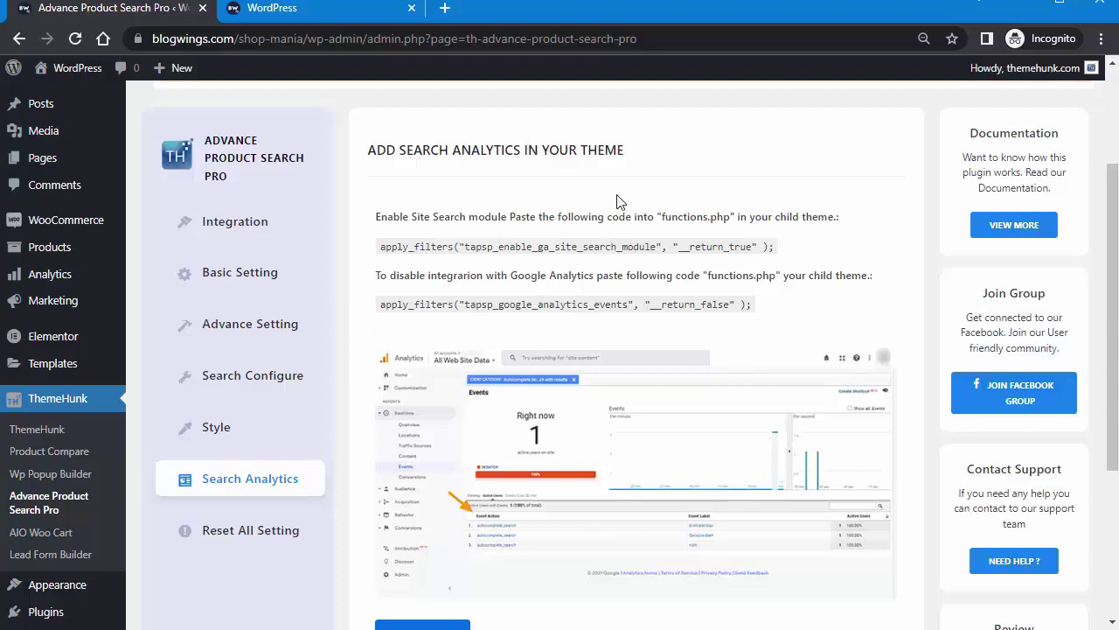
pyautogui.scroll(-2, 376, 329)
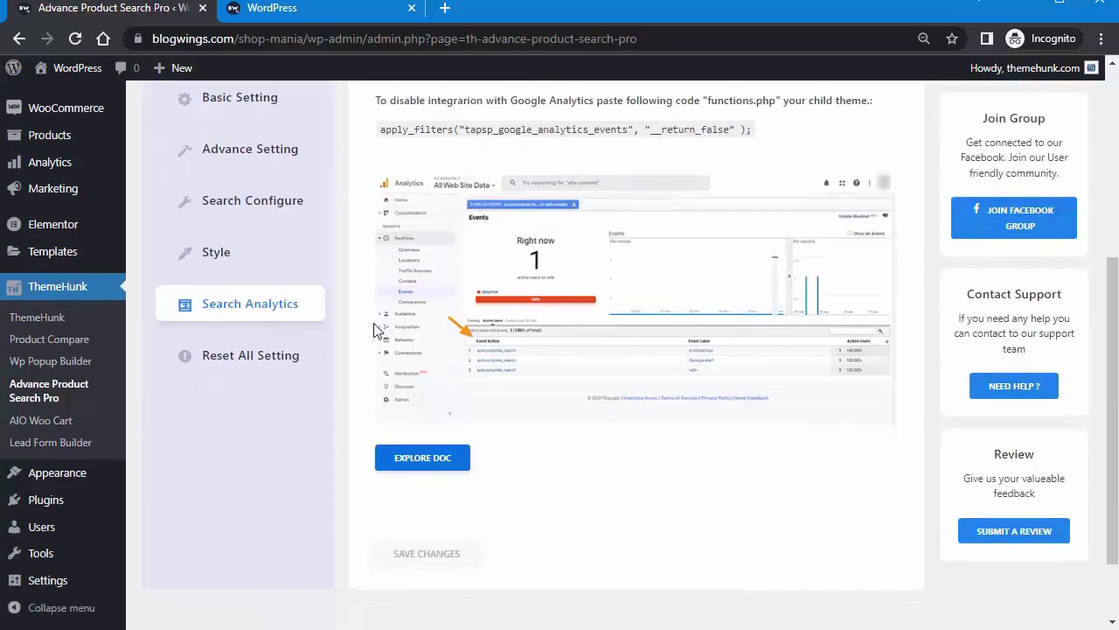
pyautogui.click(412, 466)
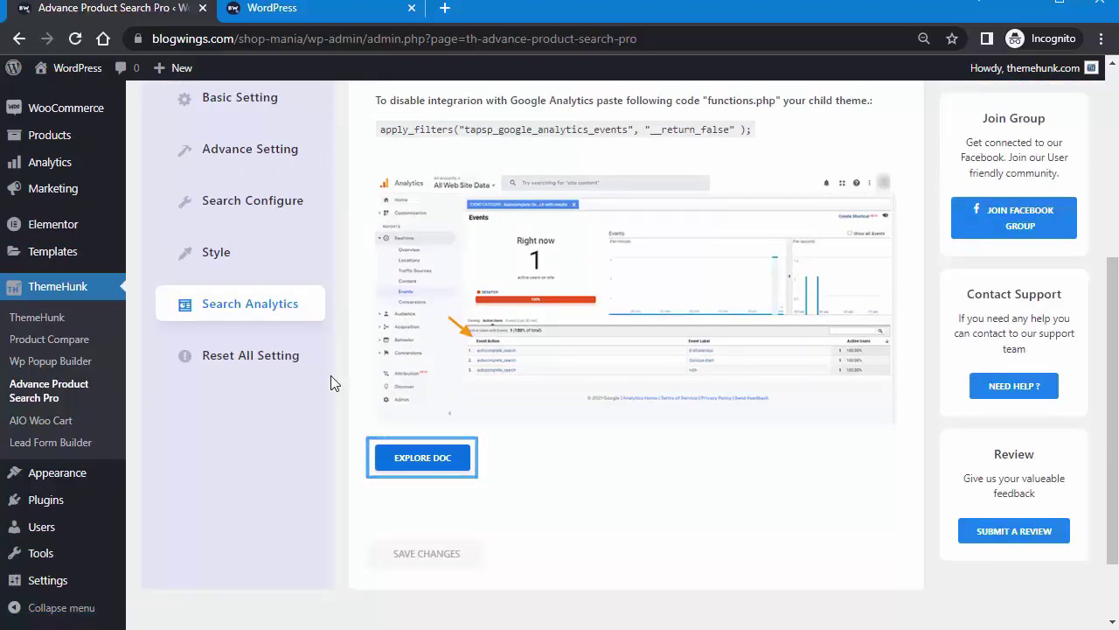
# Reset all Advance Product Search Pro settings to default and confirm with OK
pyautogui.click(286, 358)
pyautogui.scroll(3, 427, 342)
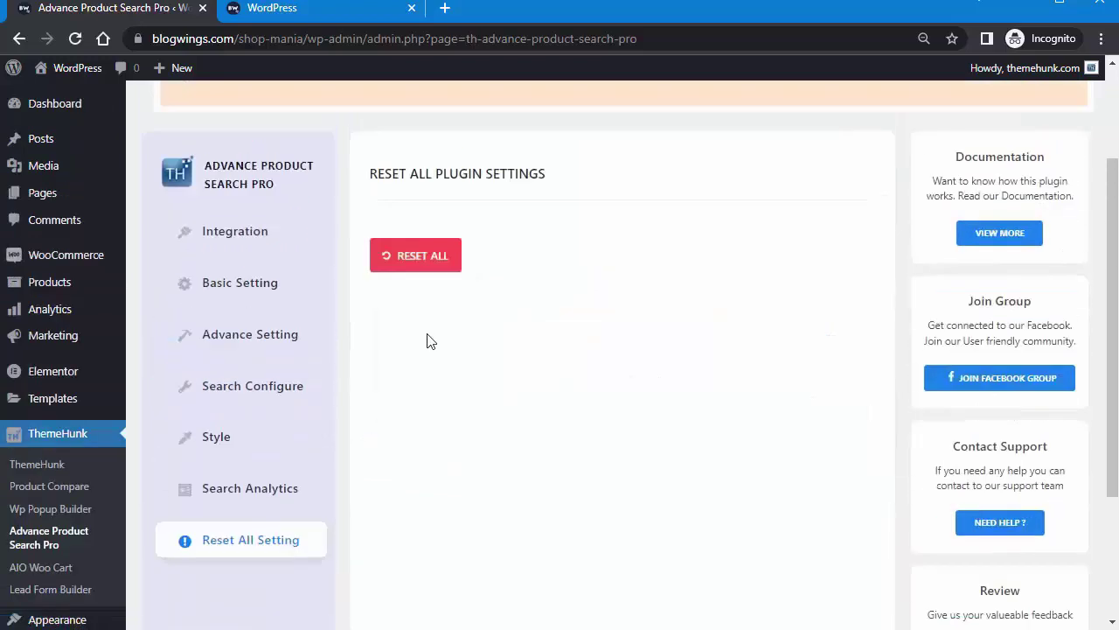
pyautogui.click(427, 331)
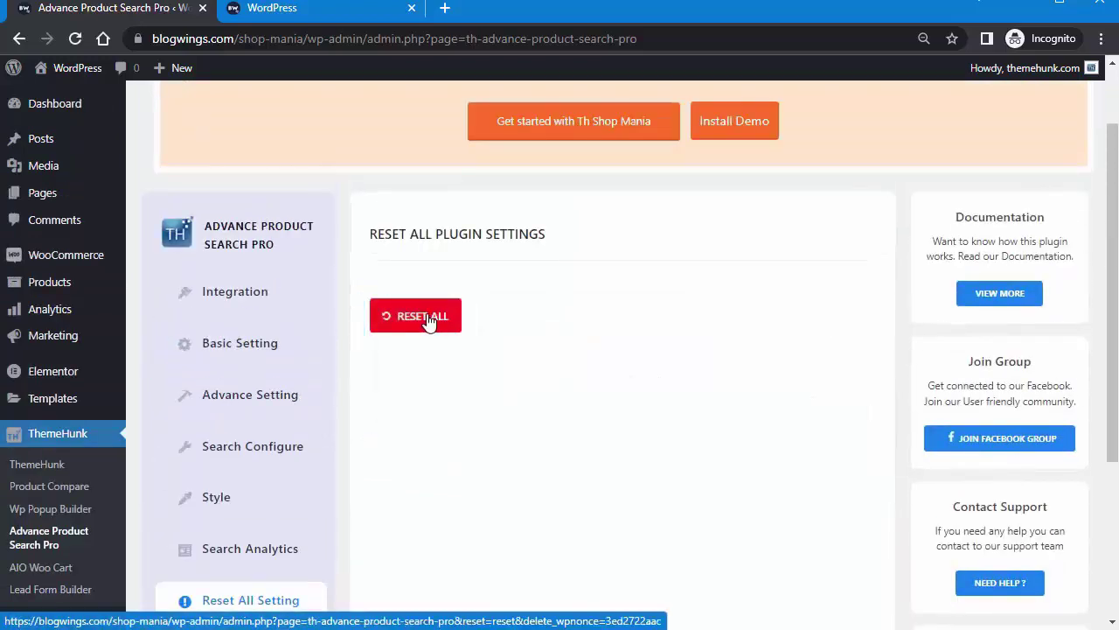
pyautogui.click(426, 325)
pyautogui.click(642, 136)
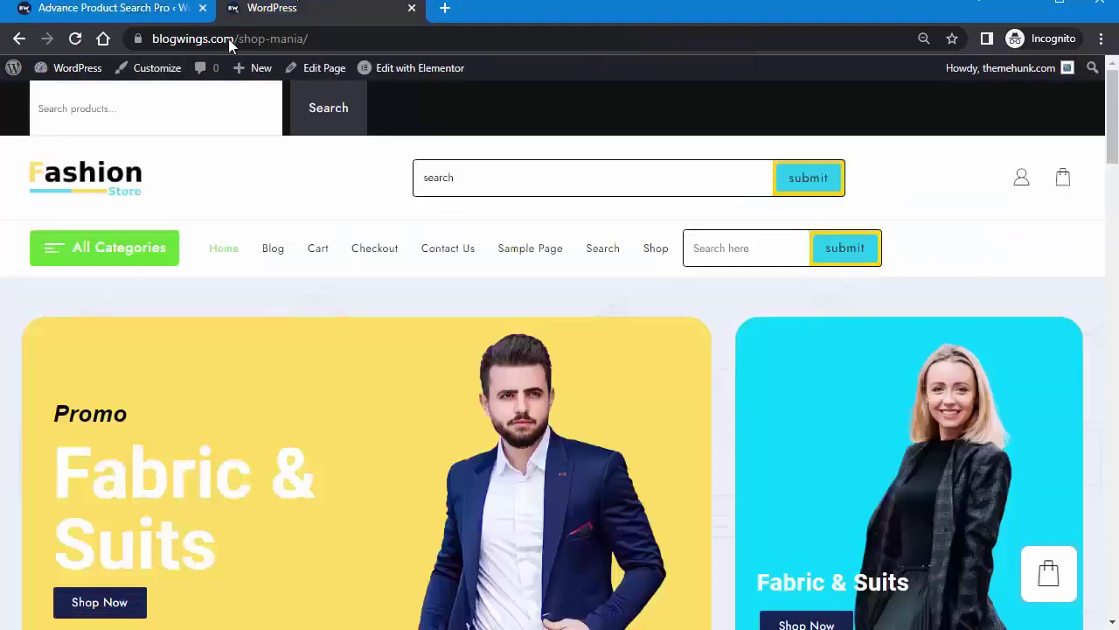
# Reload the storefront to confirm the black-and-white default search bars, then scroll down to the footer
pyautogui.click(76, 38)
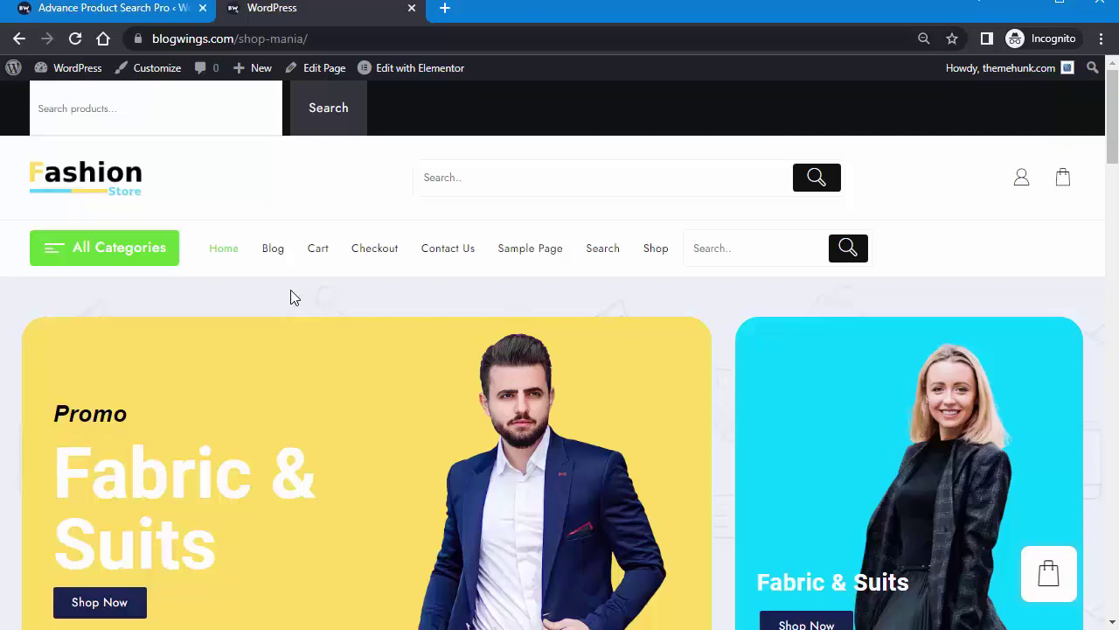
pyautogui.scroll(-6, 290, 298)
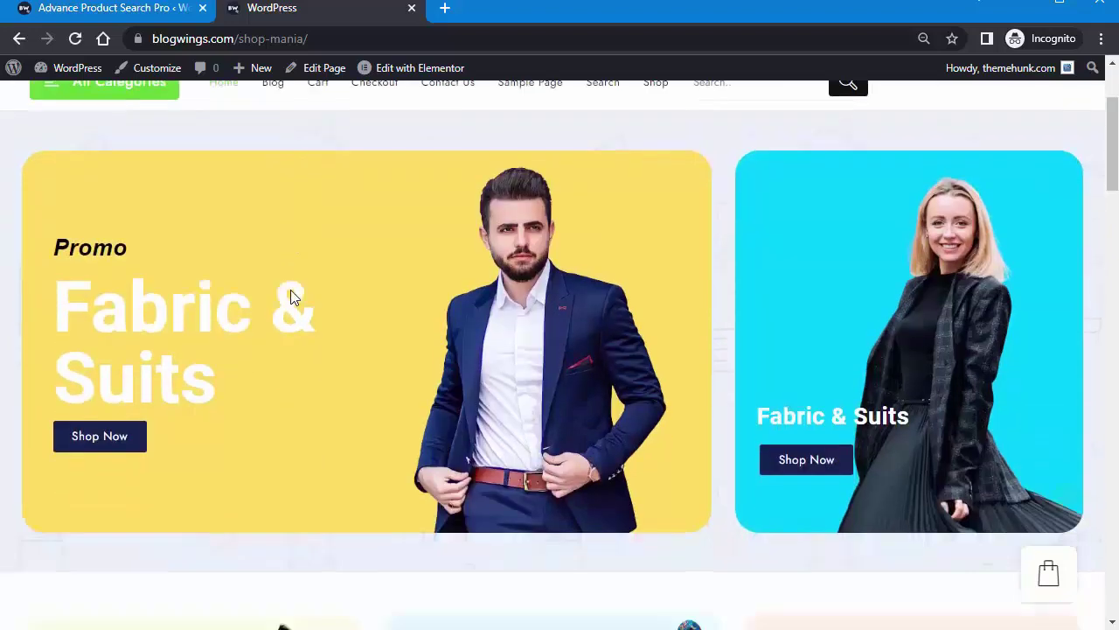
pyautogui.scroll(-20, 291, 292)
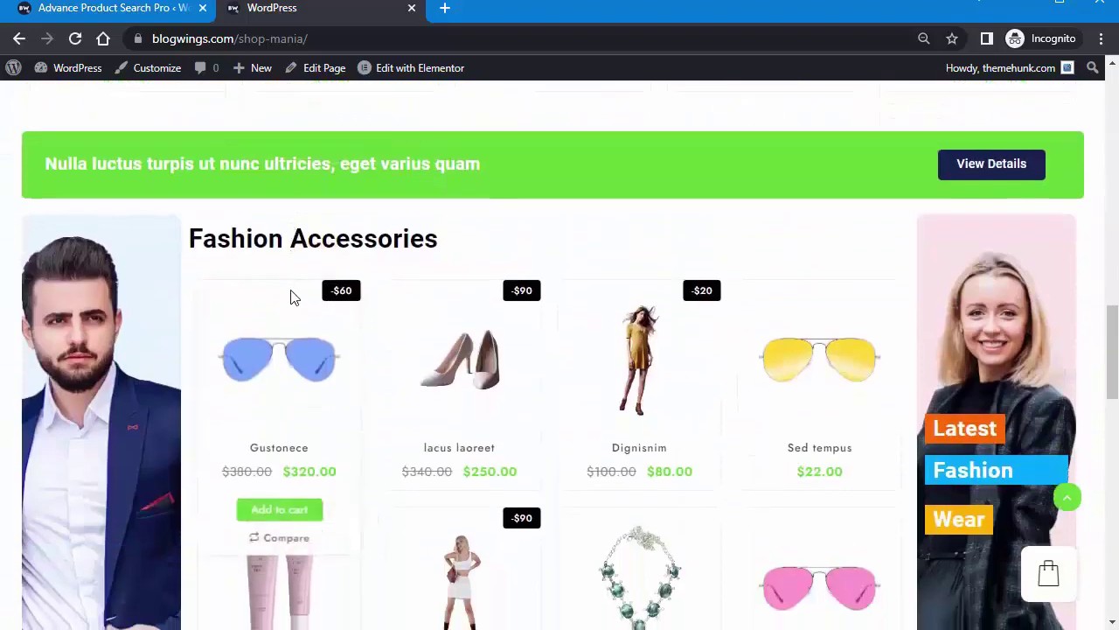
pyautogui.scroll(-5, 291, 297)
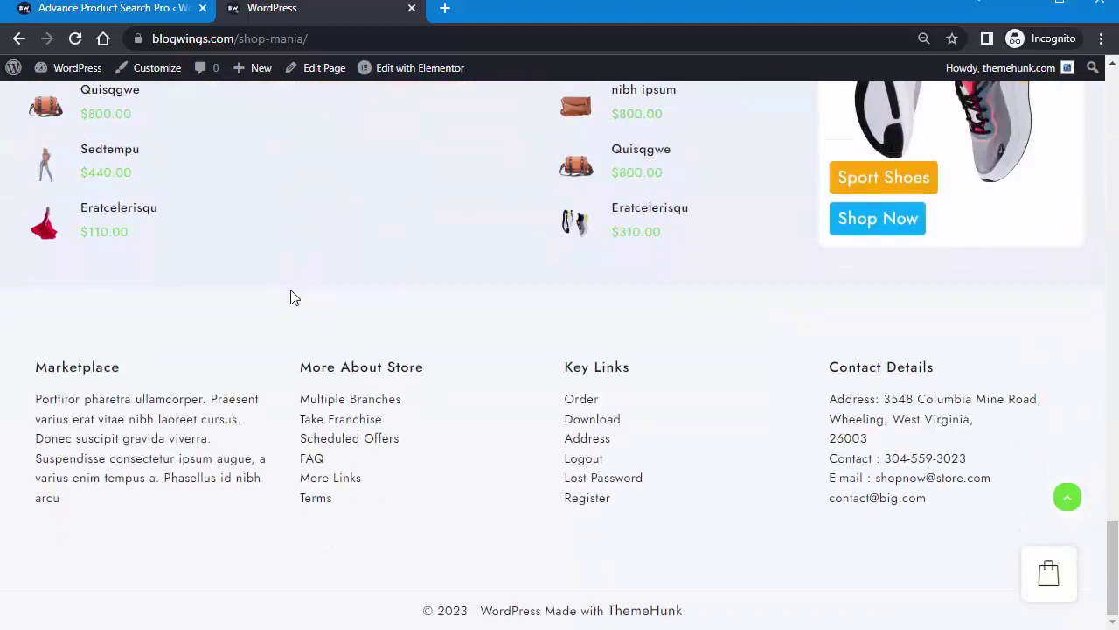